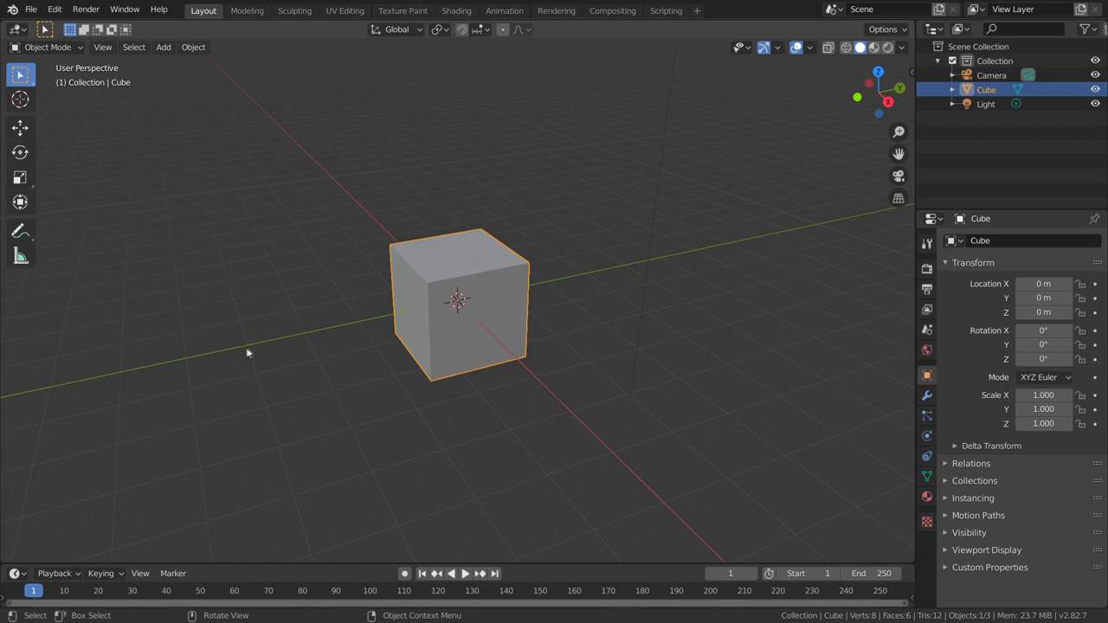
# Add the VFX > Motion Tracking workspace beside the default cube scene.
pyautogui.scroll(-1, 397, 326)
pyautogui.scroll(-1, 397, 326)
pyautogui.moveTo(562, 353); pyautogui.dragTo(486, 329, button='middle')
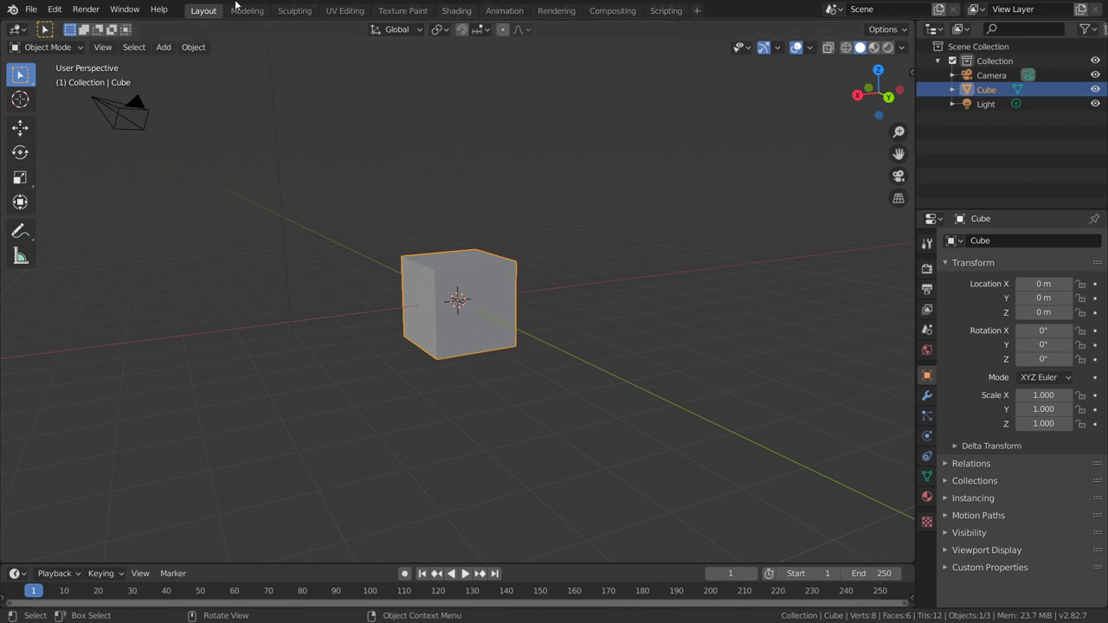
pyautogui.click(697, 13)
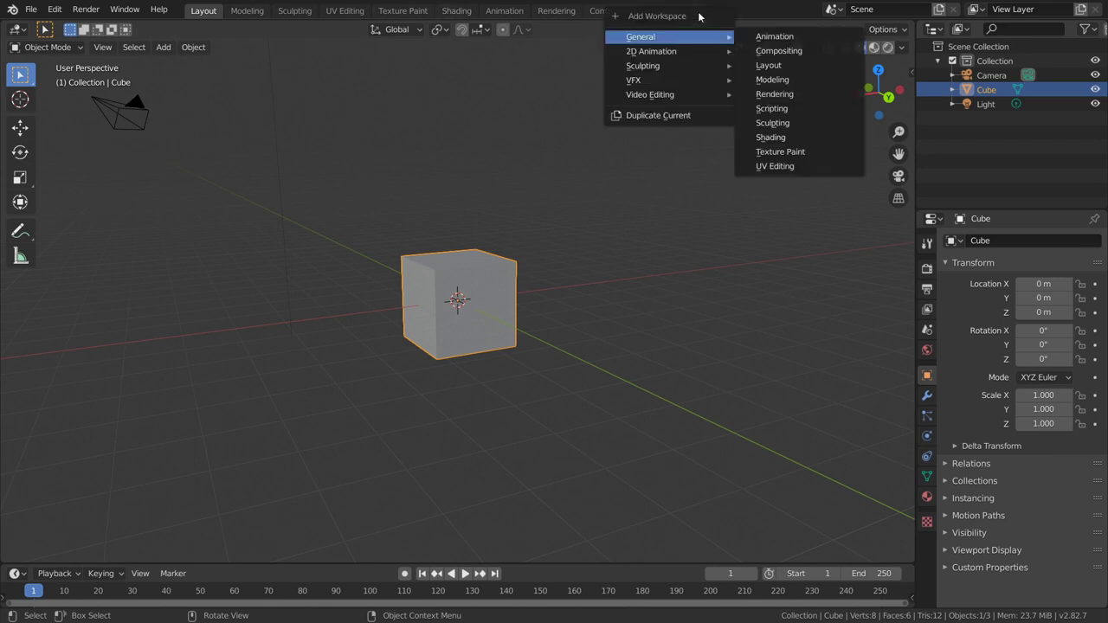
pyautogui.moveTo(634, 80)
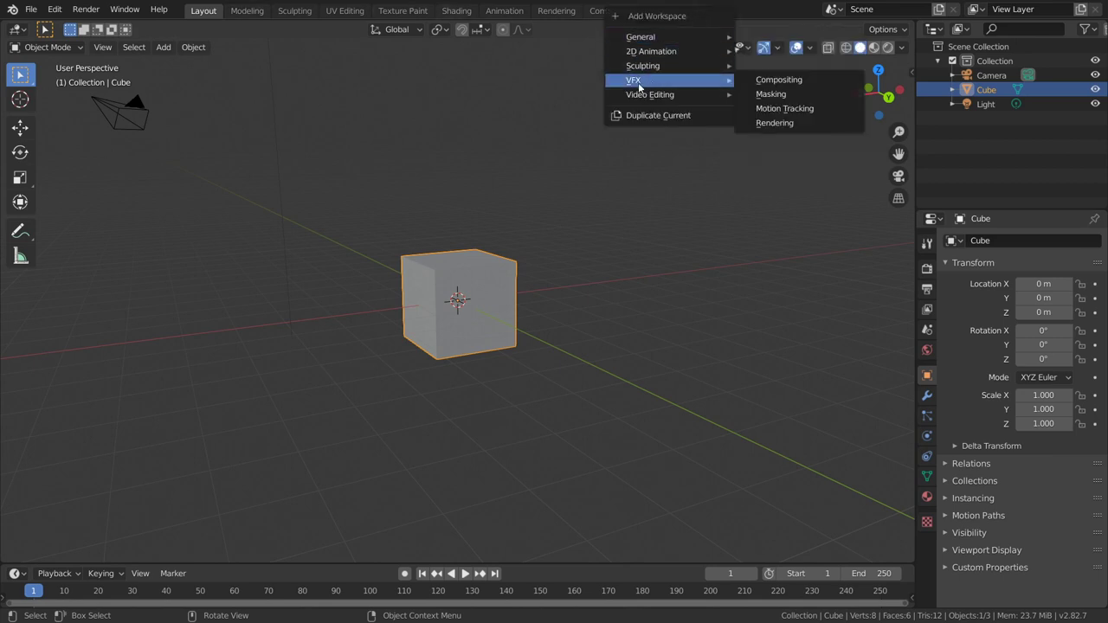
pyautogui.click(784, 111)
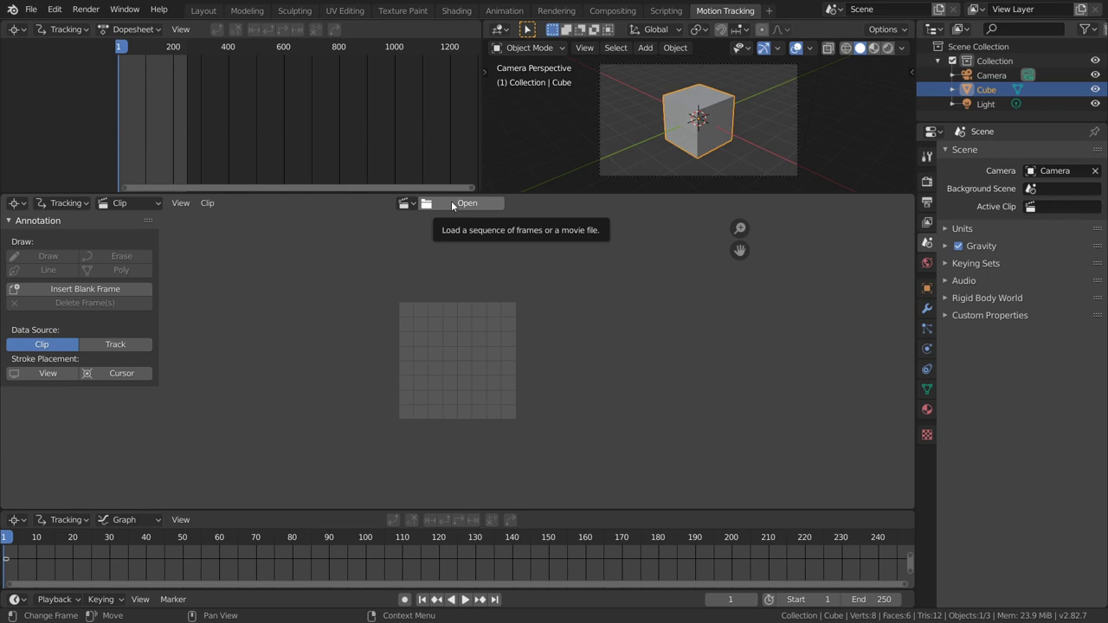
# Load editadoejemplo.mp4 into the clip editor and play it through once.
pyautogui.click(452, 205)
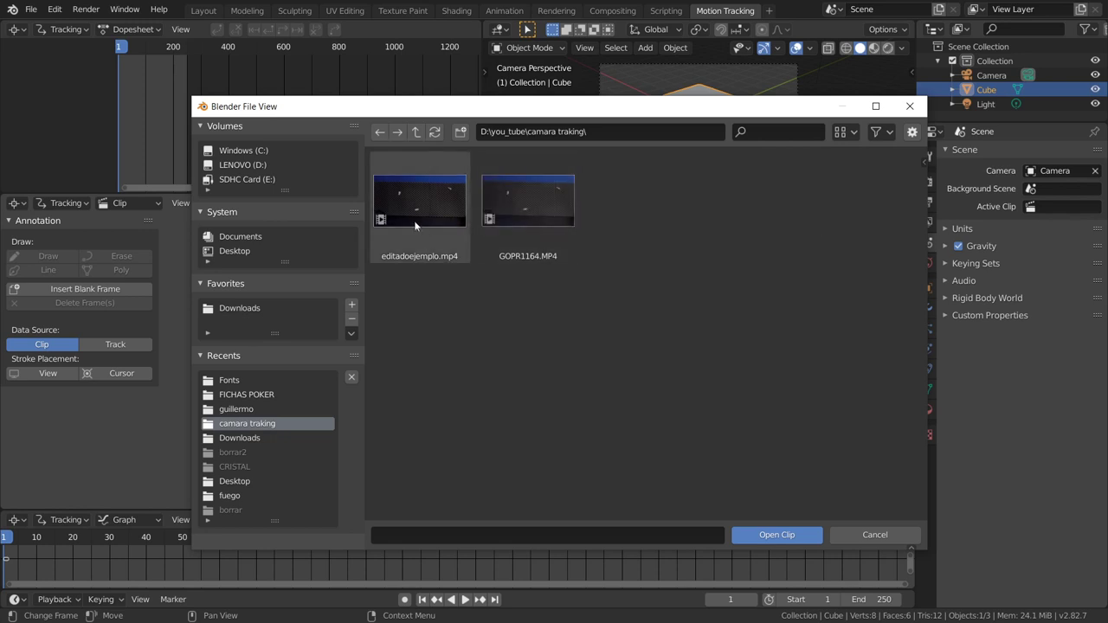
pyautogui.doubleClick(416, 216)
pyautogui.press('space')
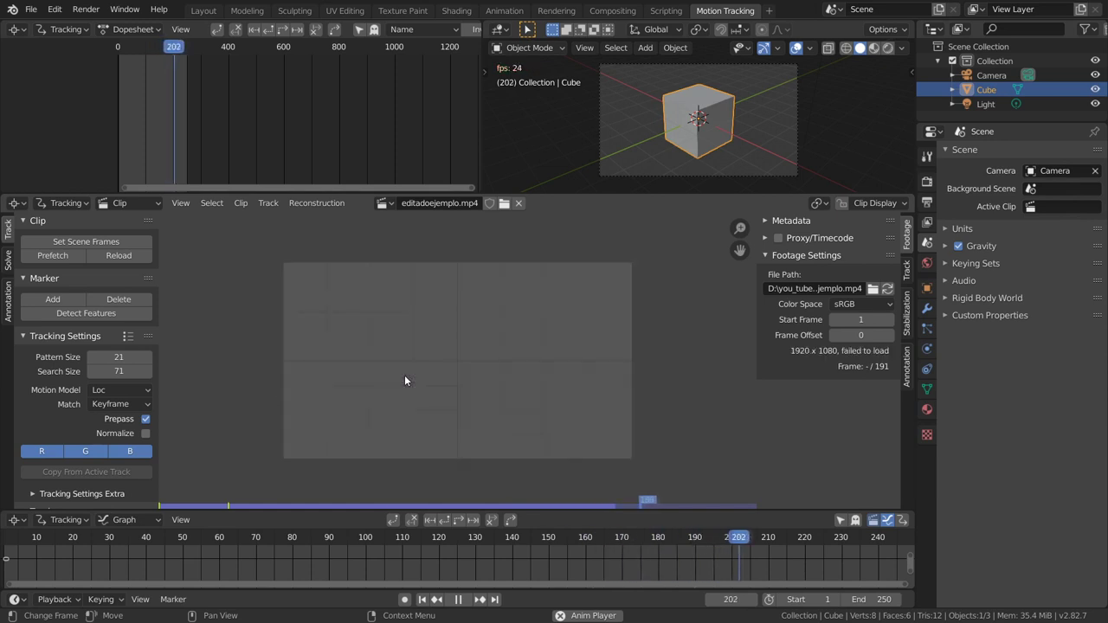
pyautogui.press('space')
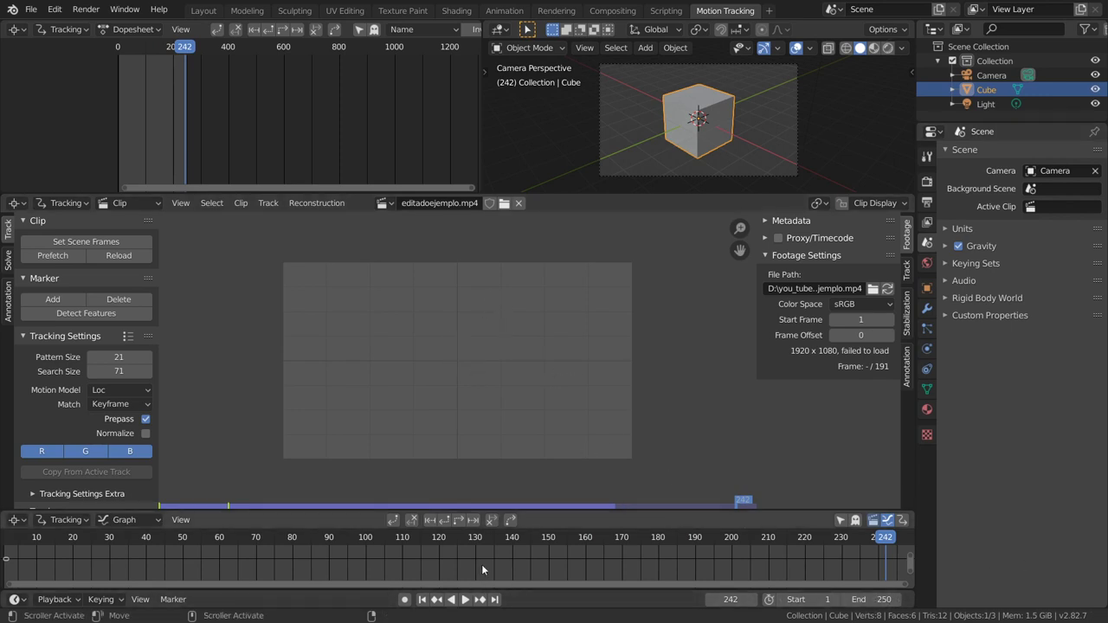
# Find frame 158 in the clip and set the scene's End frame to 158.
pyautogui.click(605, 531)
pyautogui.moveTo(605, 532); pyautogui.dragTo(580, 539)
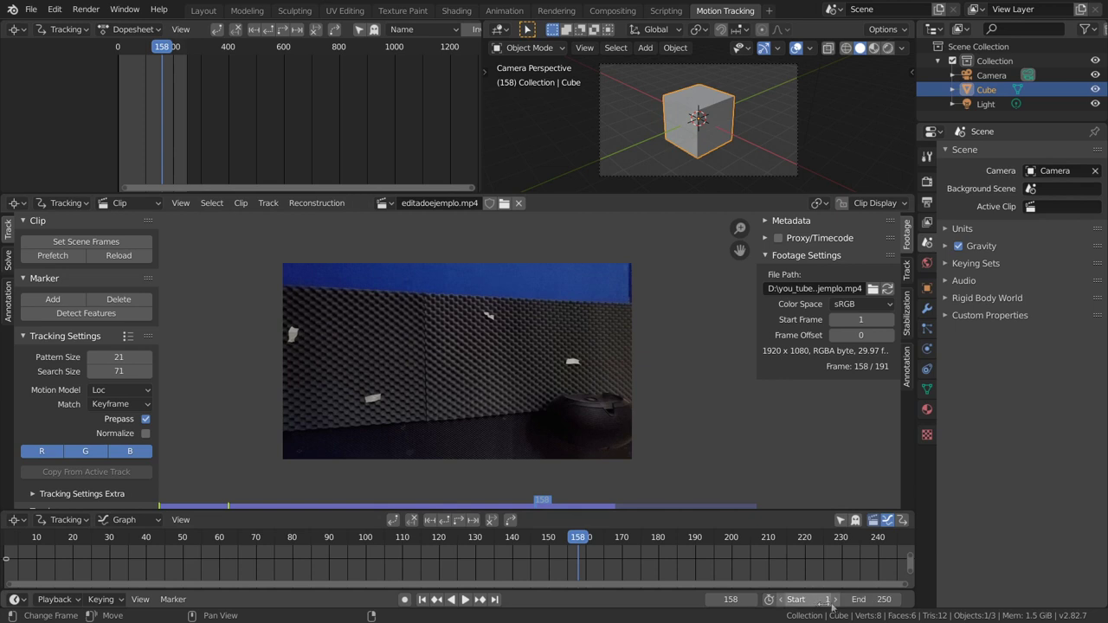
pyautogui.click(884, 599)
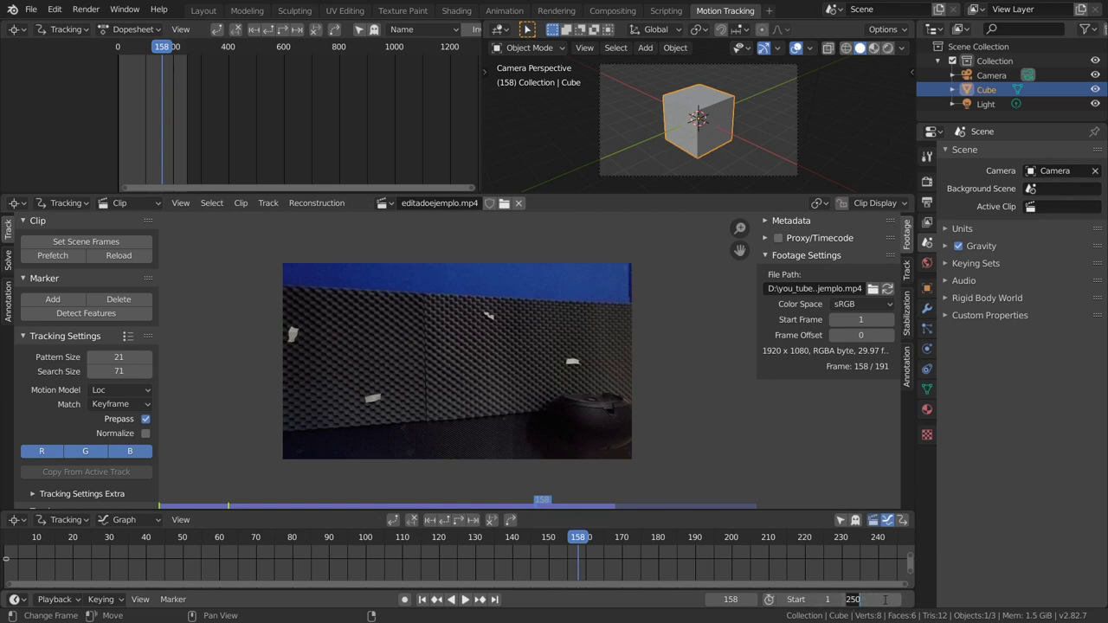
pyautogui.write('150')
pyautogui.press('BackSpace')
pyautogui.write('8')
pyautogui.press('Return')
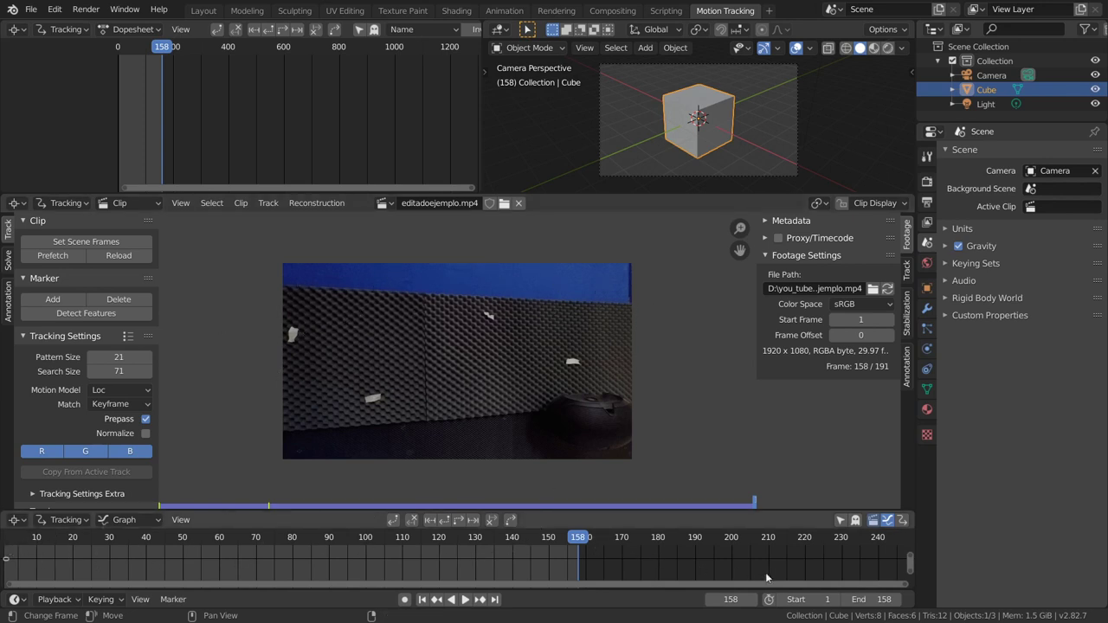
# Set the scene's Start frame to 20 and play back the shortened range.
pyautogui.click(820, 599)
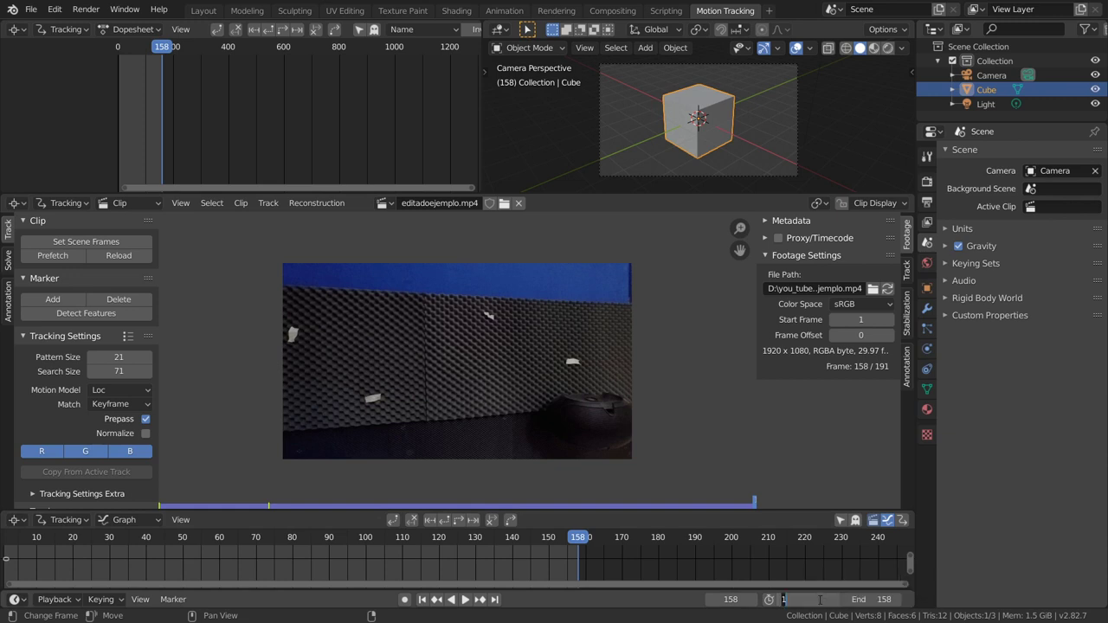
pyautogui.write('20')
pyautogui.press('Return')
pyautogui.press('space')
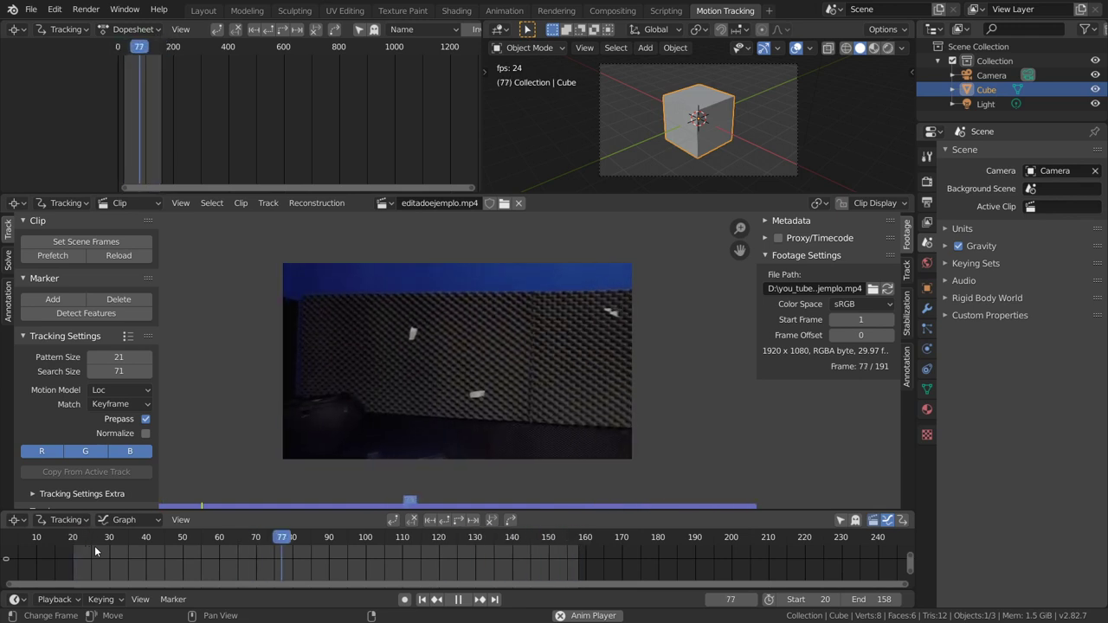
# Pause playback at frame 110 and bring up the Motion Model choices in the Track sidebar.
pyautogui.press('space')
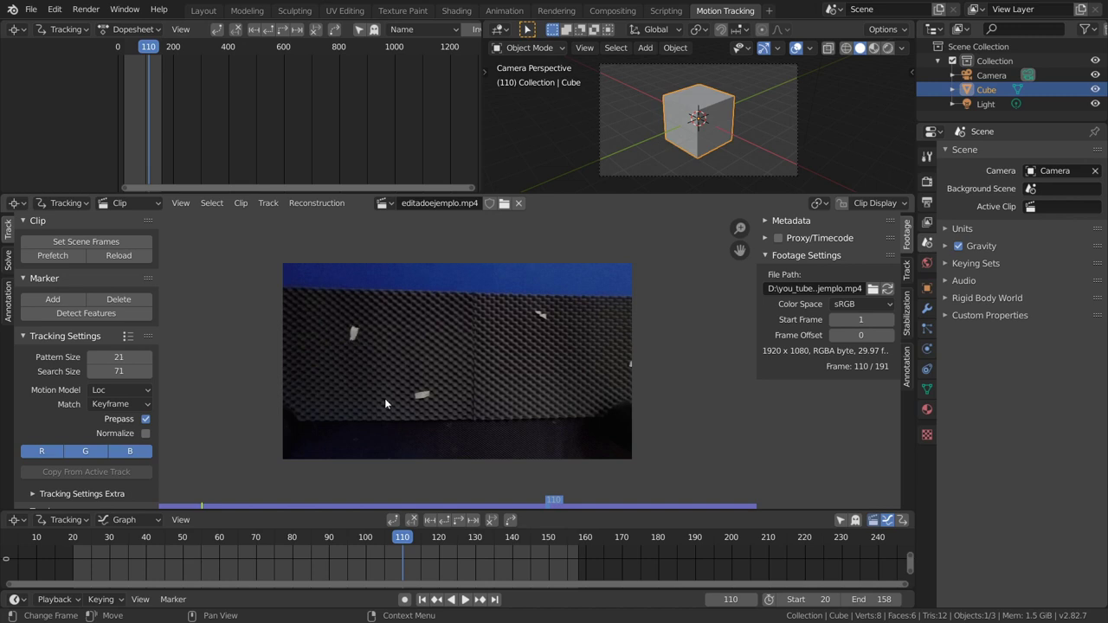
pyautogui.scroll(3, 400, 374)
pyautogui.scroll(-3, 400, 375)
pyautogui.scroll(-1, 126, 378)
pyautogui.click(121, 379)
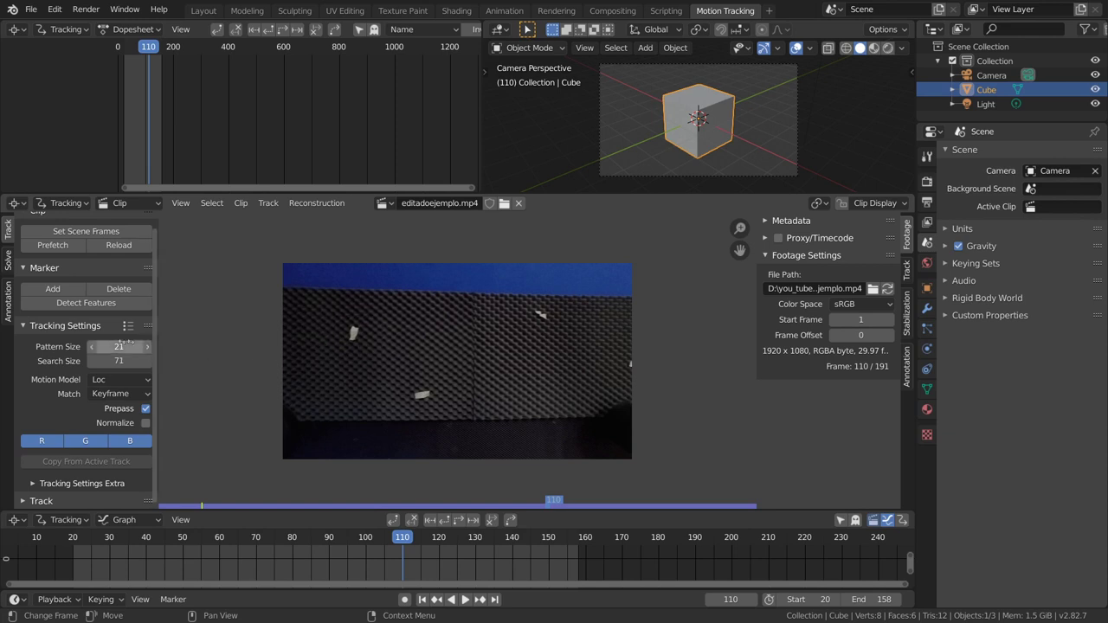
pyautogui.click(119, 379)
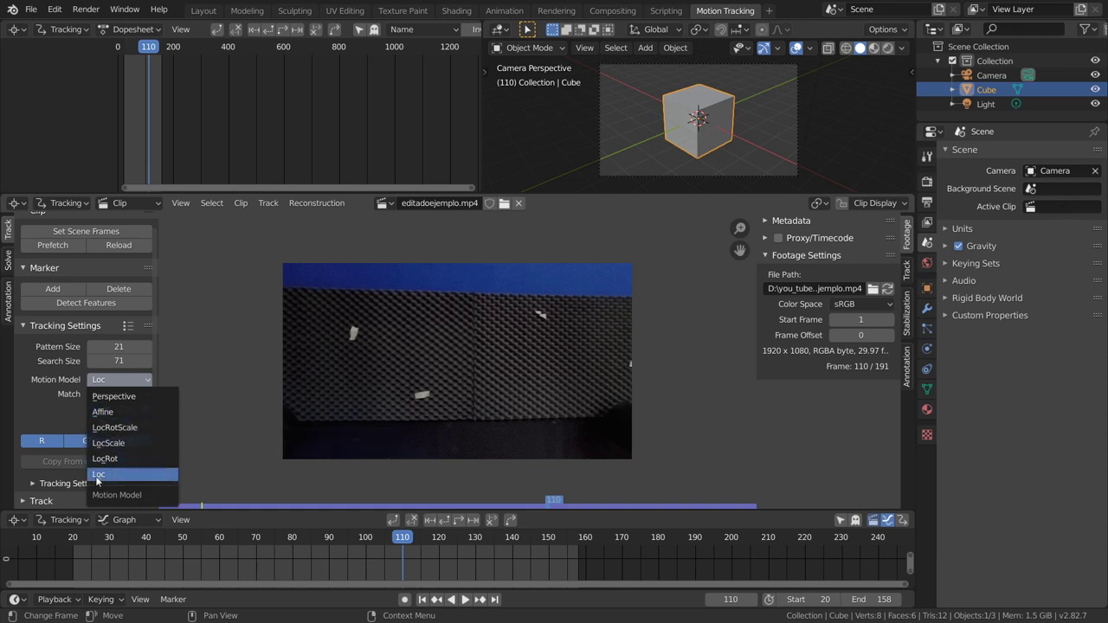
# Switch the tracking motion model to Affine, turn on Normalize, and expand Tracking Settings Extra.
pyautogui.click(114, 413)
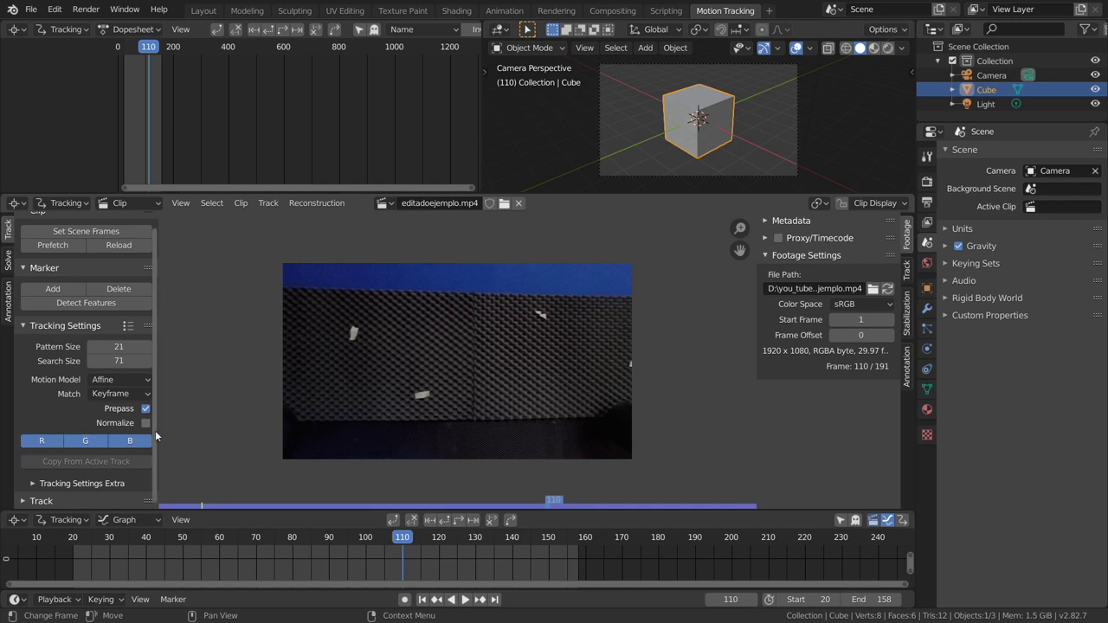
pyautogui.click(146, 423)
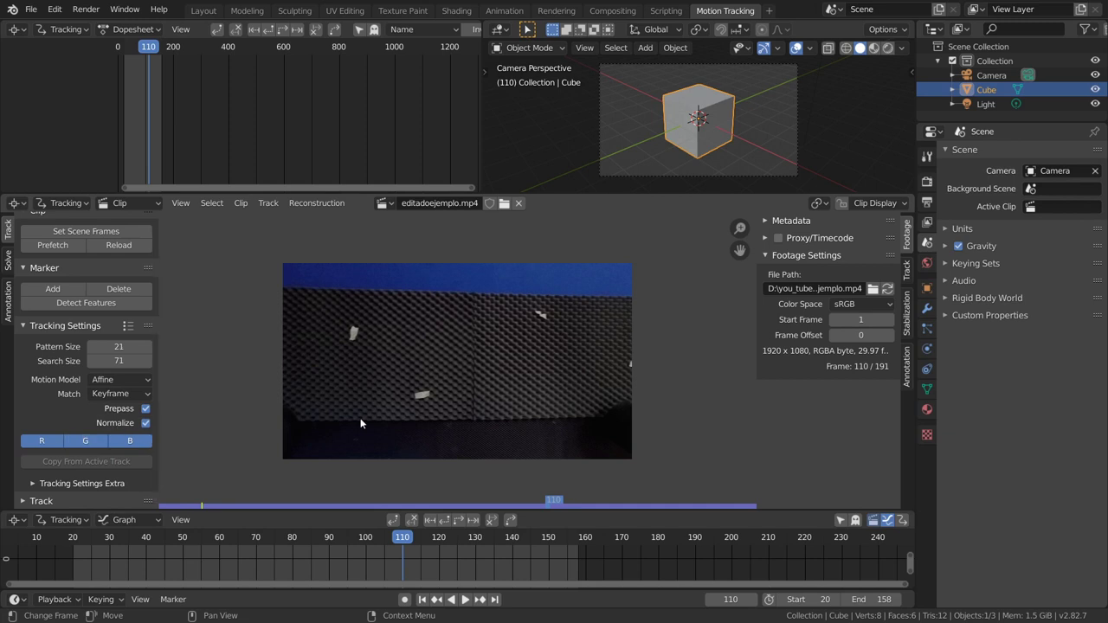
pyautogui.scroll(-1, 380, 424)
pyautogui.click(35, 484)
pyautogui.scroll(-2, 96, 458)
# Set the correlation minimum to 0.900 and collapse the Footage Settings panel.
pyautogui.moveTo(119, 451); pyautogui.dragTo(132, 452)
pyautogui.click(131, 451)
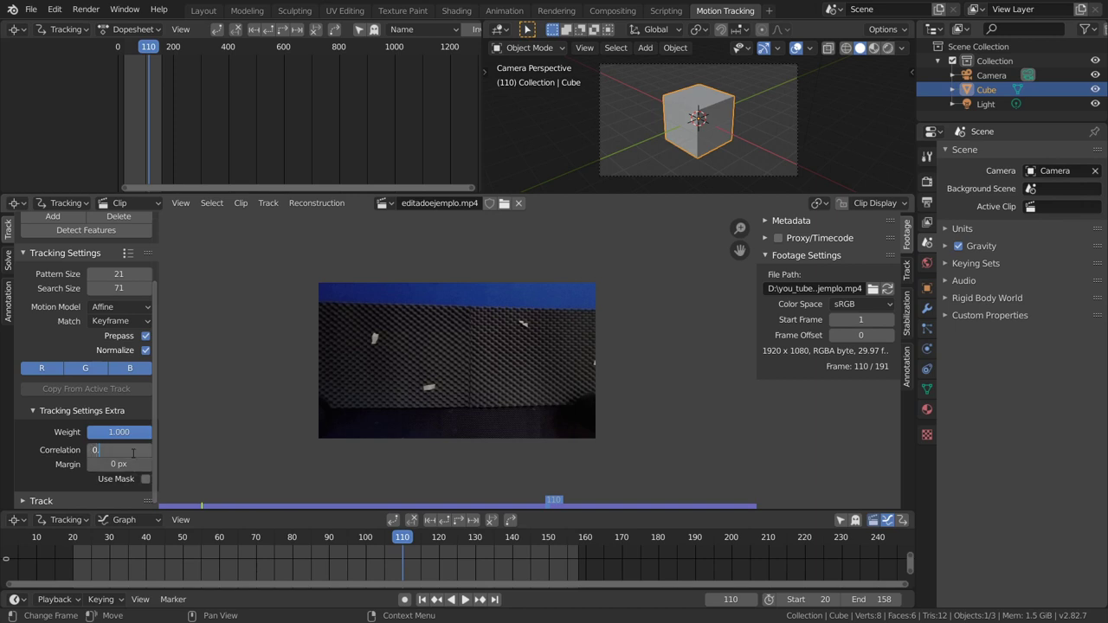
pyautogui.press('Return')
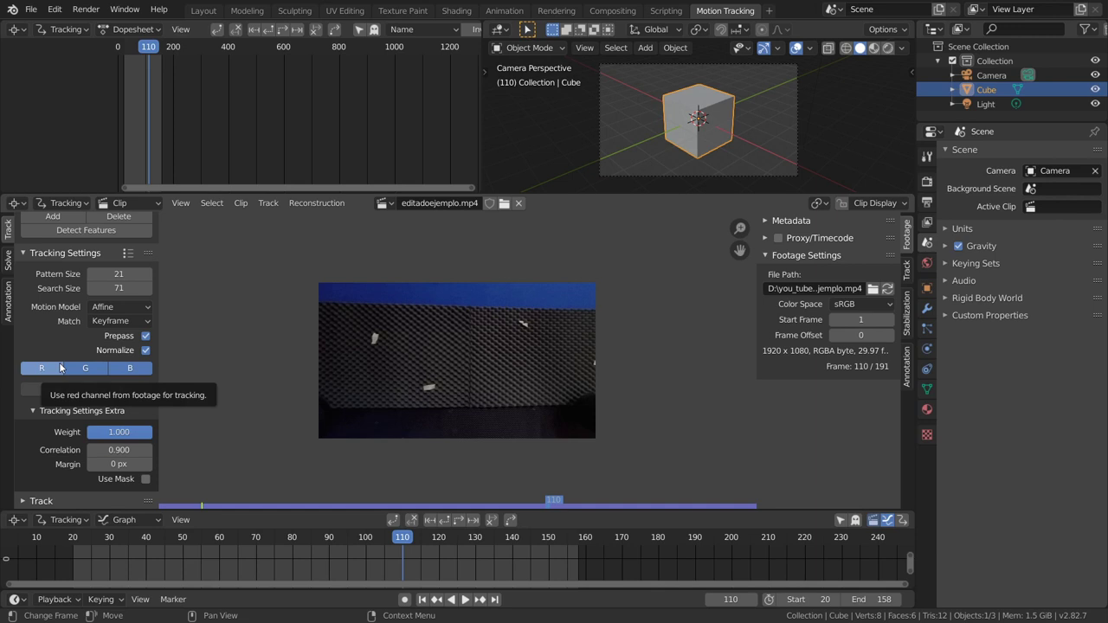
pyautogui.scroll(1, 450, 311)
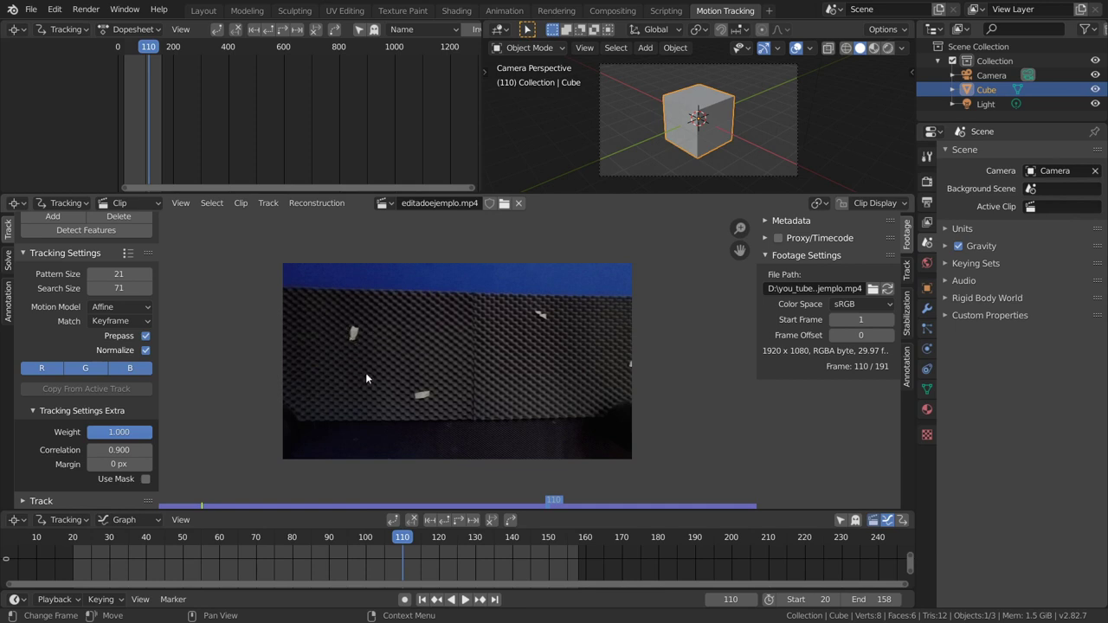
pyautogui.click(805, 254)
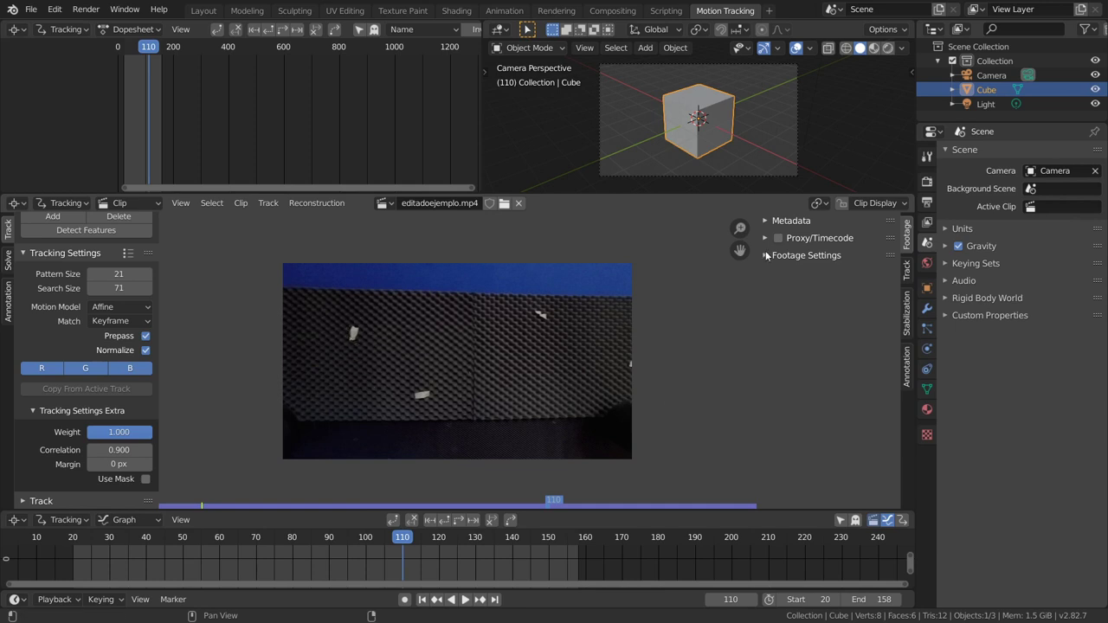
# Expand the Track tab's Camera panel, showing sensor width 35 and optical centre 960 × 540 px.
pyautogui.click(906, 266)
pyautogui.click(905, 235)
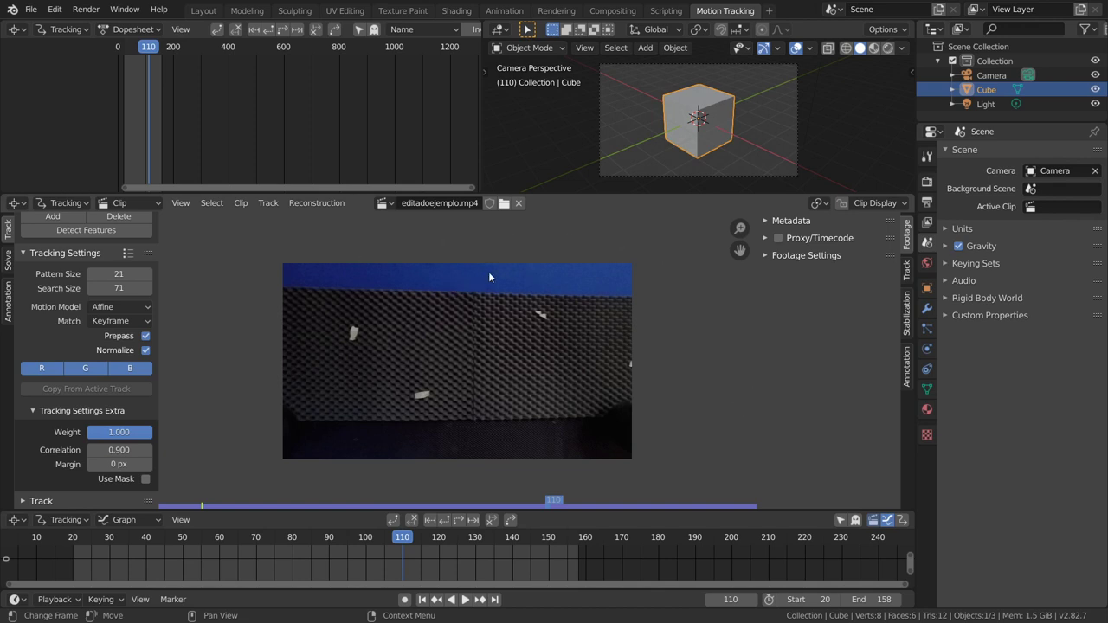
pyautogui.click(907, 272)
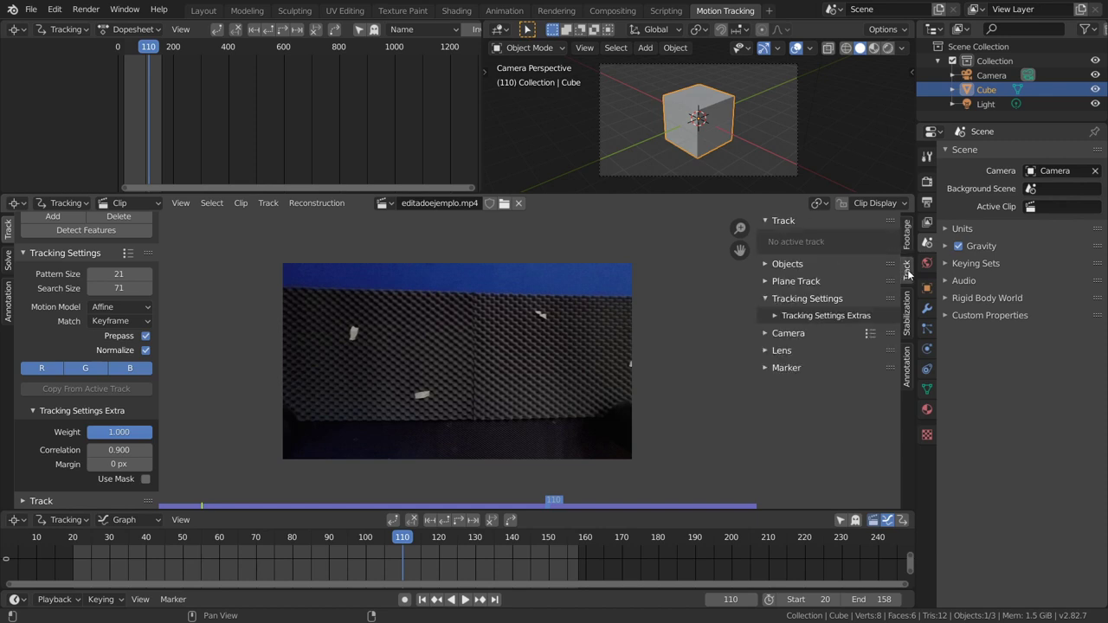
pyautogui.click(765, 334)
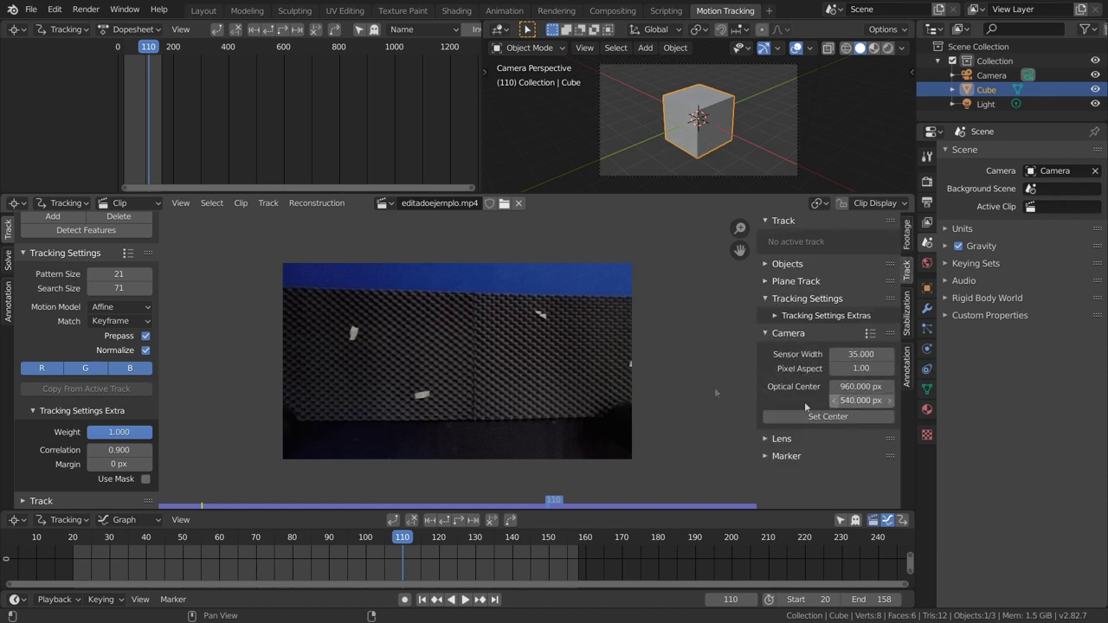
pyautogui.scroll(4, 357, 428)
pyautogui.moveTo(395, 424)
pyautogui.mouseDown(button='middle')
pyautogui.moveTo(483, 373)
pyautogui.moveTo(408, 336)
pyautogui.mouseUp(button='middle')
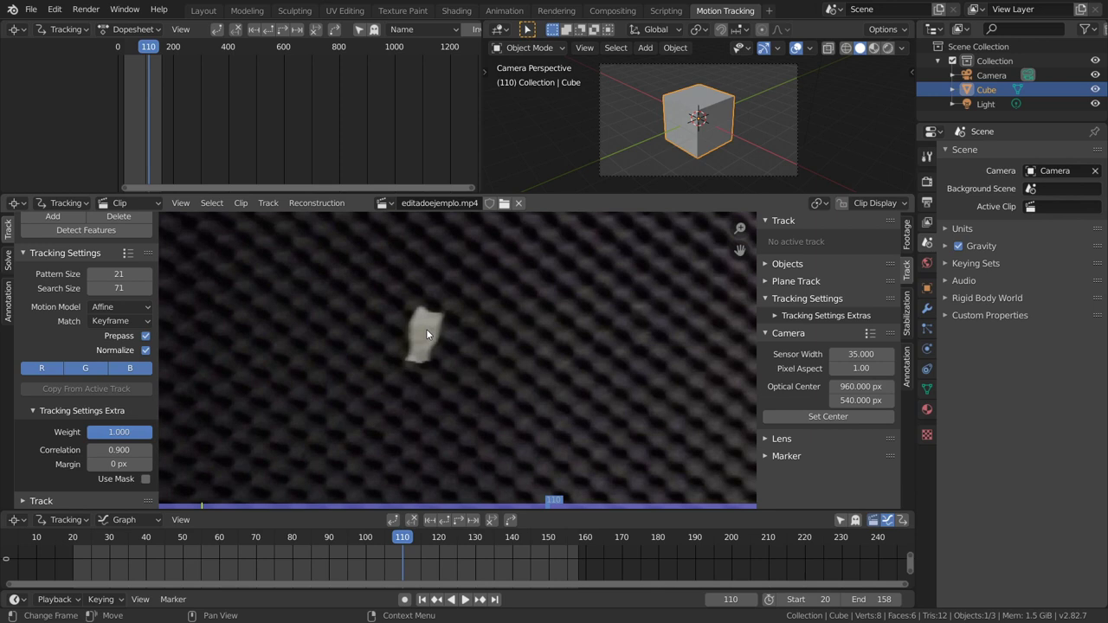
pyautogui.press('ctrl')
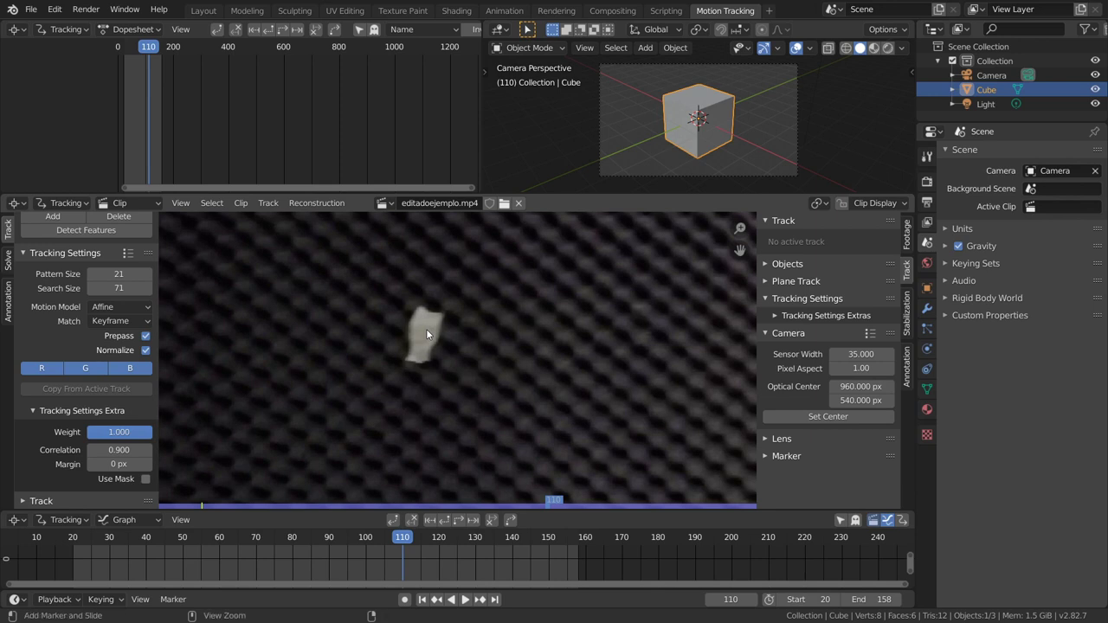
pyautogui.keyDown('ctrl'); pyautogui.click(426, 329); pyautogui.keyUp('ctrl')
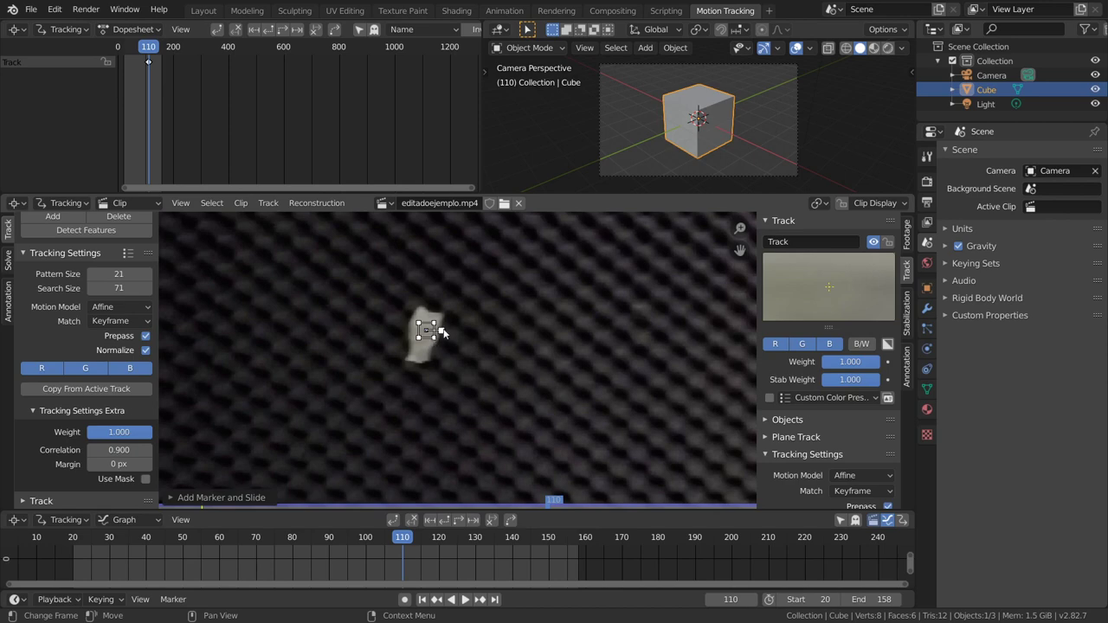
pyautogui.scroll(-3, 429, 324)
pyautogui.scroll(2, 371, 313)
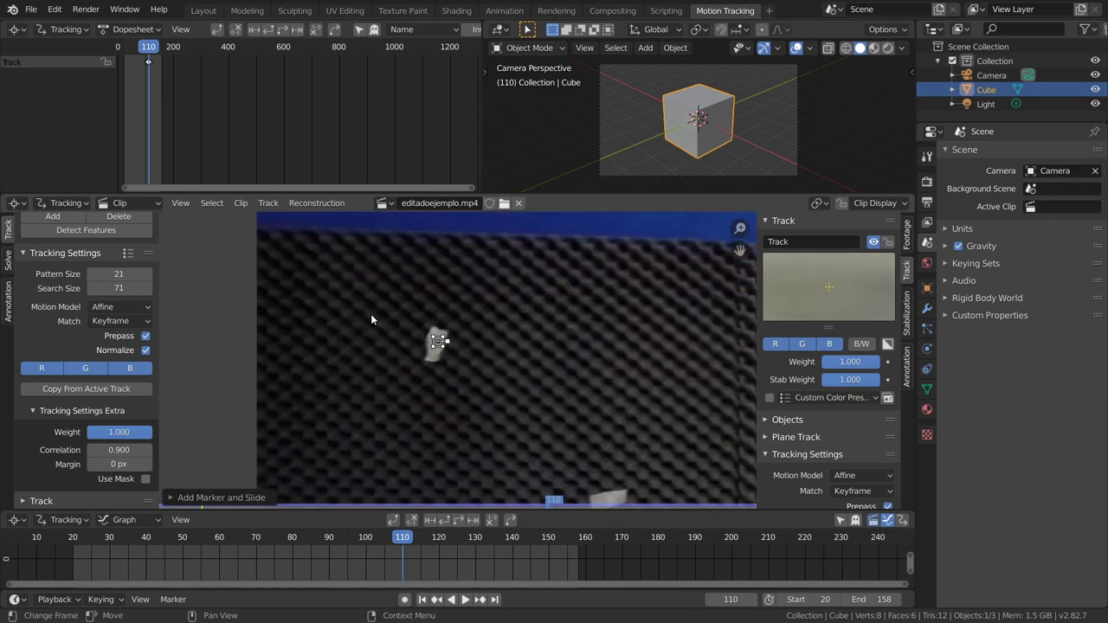
pyautogui.scroll(2, 370, 313)
pyautogui.scroll(3, 428, 336)
pyautogui.moveTo(259, 254); pyautogui.dragTo(422, 313, button='middle')
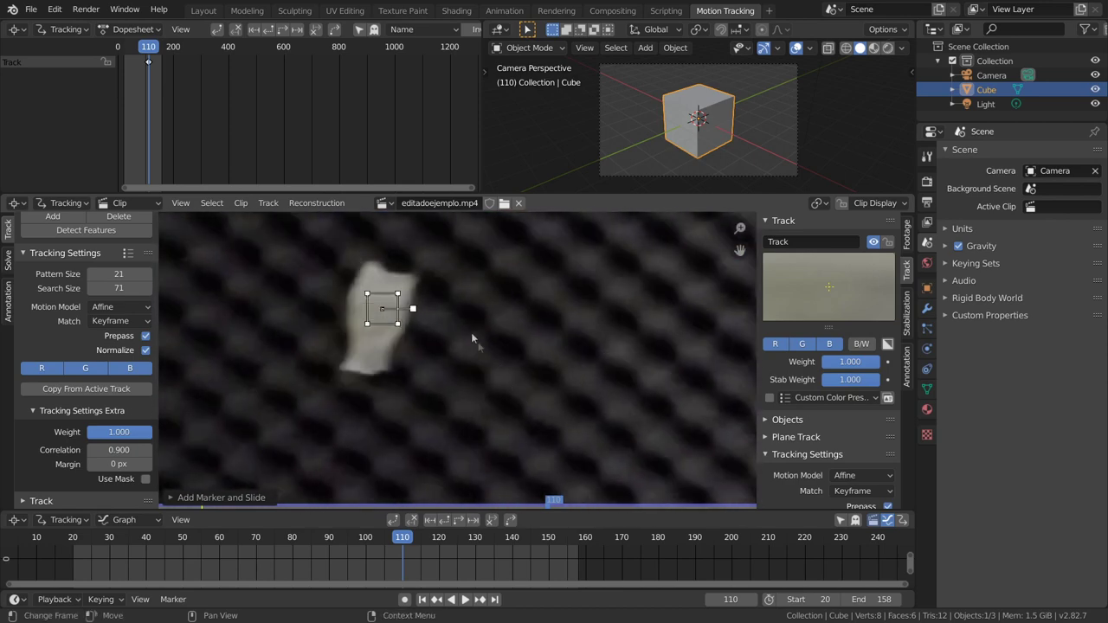
pyautogui.moveTo(413, 312); pyautogui.dragTo(528, 308)
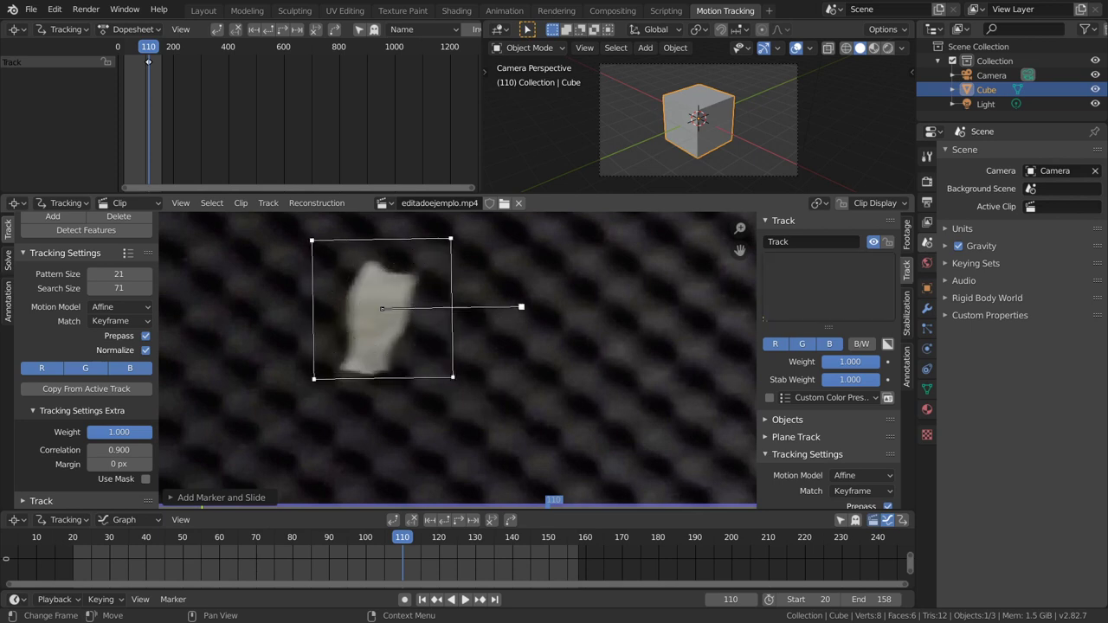
pyautogui.scroll(-3, 506, 325)
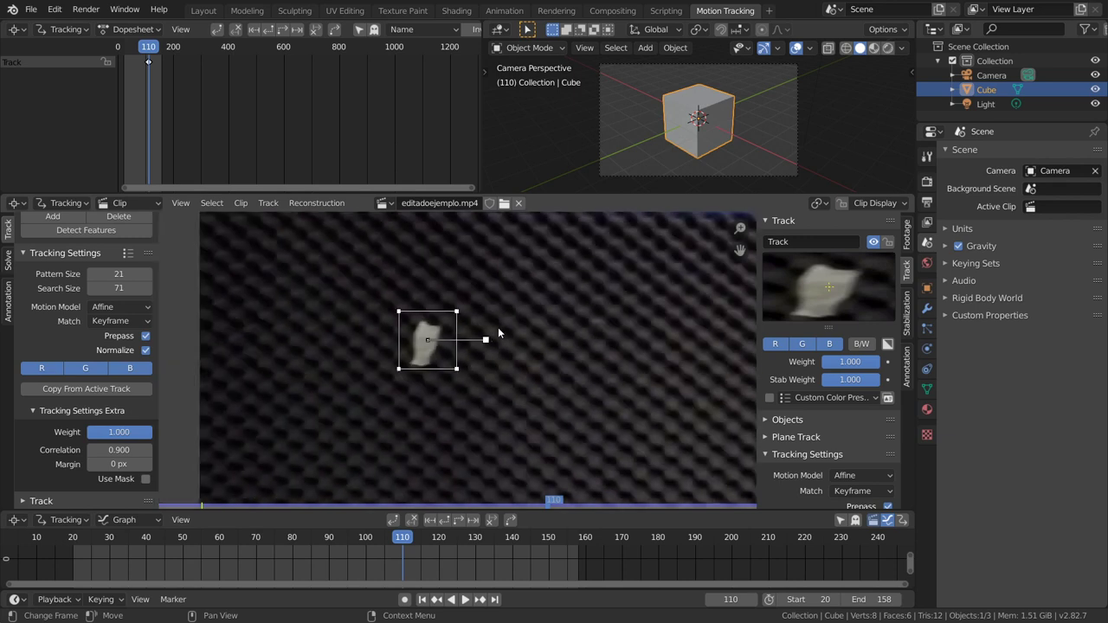
pyautogui.scroll(1, 485, 336)
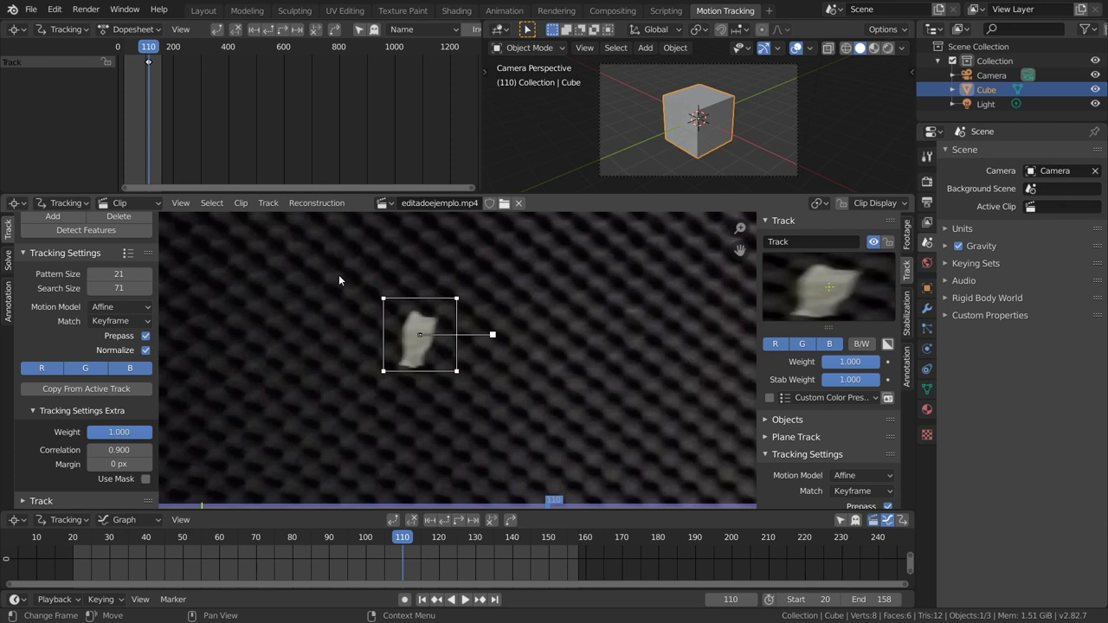
pyautogui.scroll(1, 338, 277)
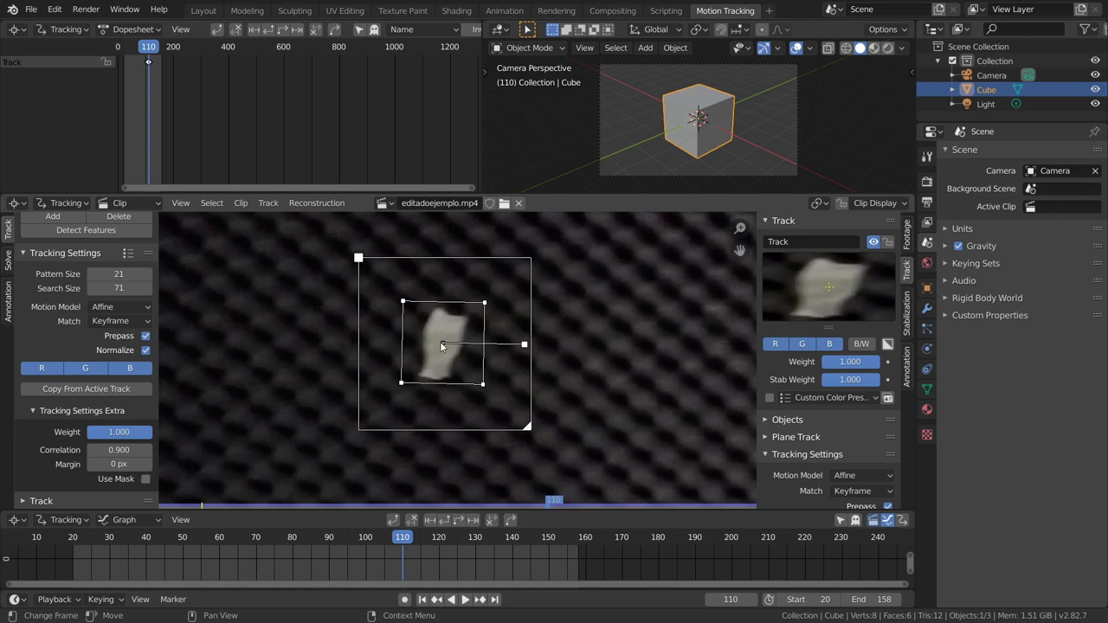
pyautogui.scroll(2, 442, 344)
pyautogui.scroll(5, 442, 342)
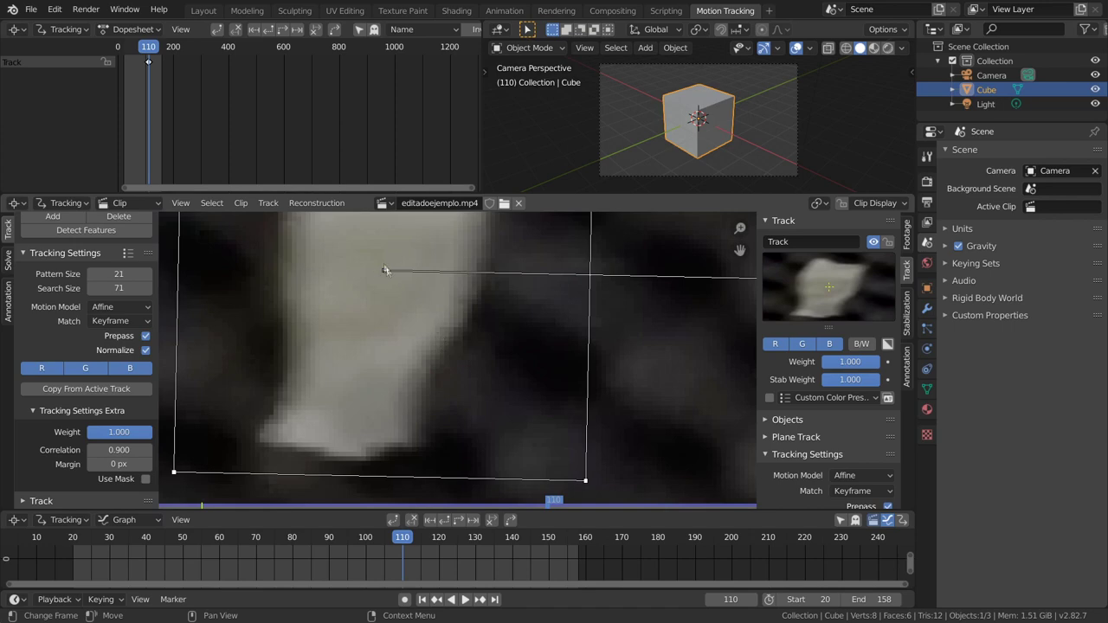
pyautogui.scroll(-3, 387, 265)
pyautogui.scroll(-2, 372, 278)
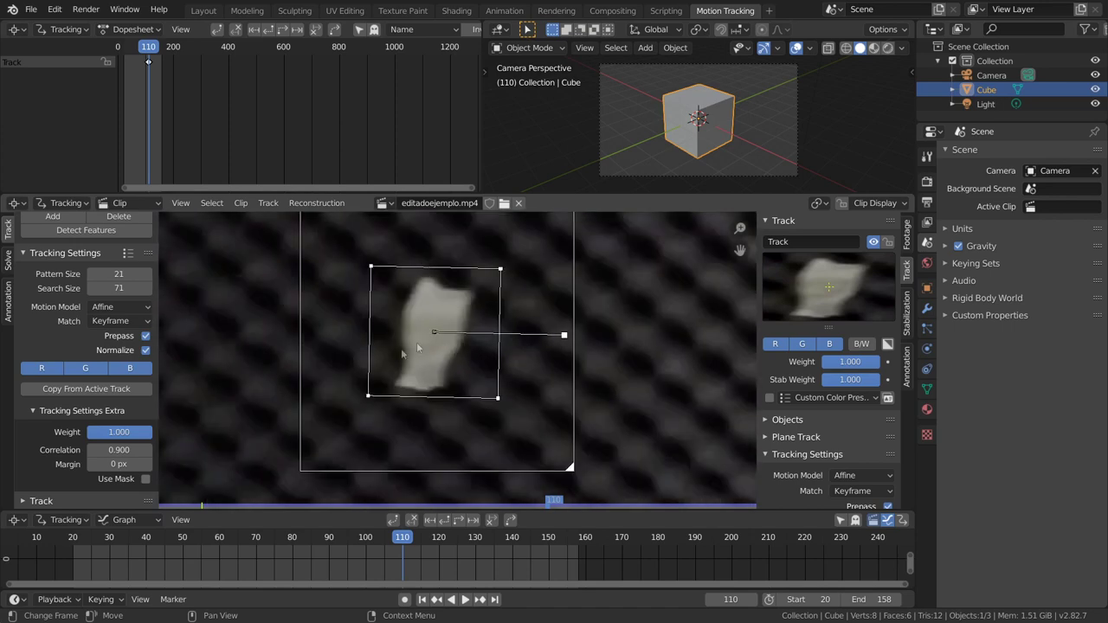
pyautogui.scroll(-2, 415, 346)
pyautogui.scroll(-1, 425, 329)
pyautogui.scroll(-1, 381, 282)
pyautogui.scroll(1, 380, 282)
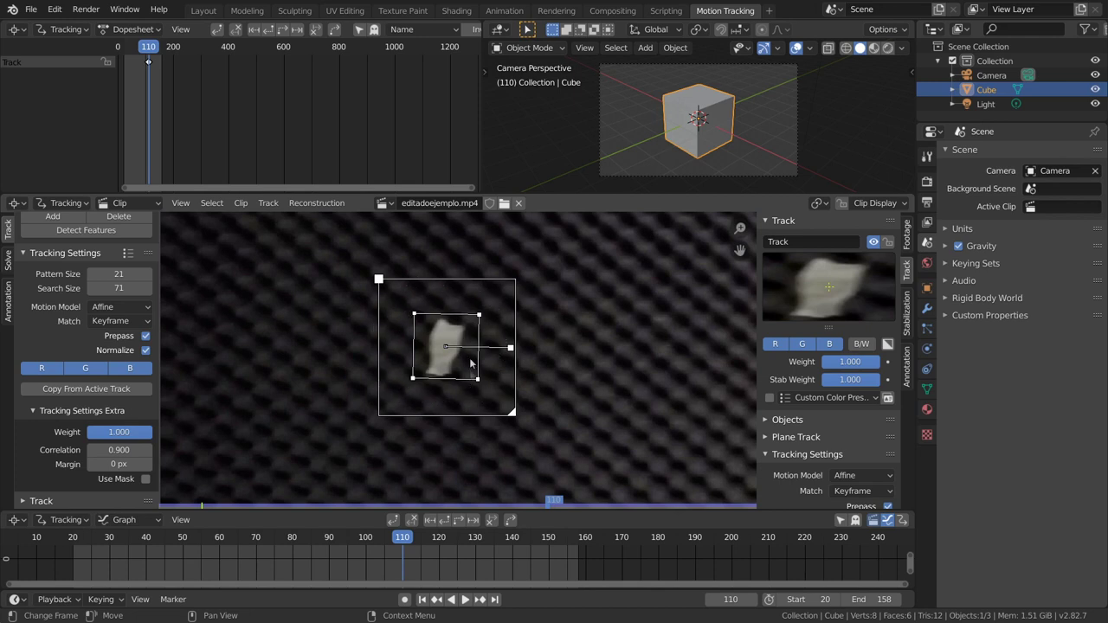
pyautogui.scroll(-2, 487, 355)
pyautogui.scroll(-1, 511, 367)
pyautogui.moveTo(540, 379); pyautogui.dragTo(507, 327, button='middle')
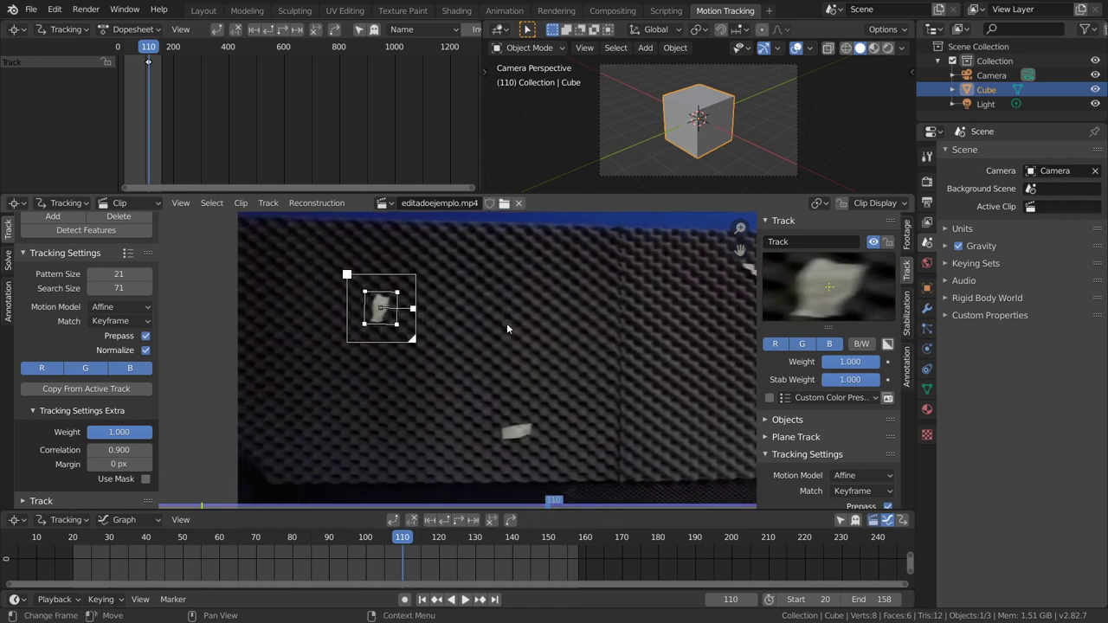
# Run Refine Markers on the track marker and return the clip to frame 20.
pyautogui.hotkey('shift', 't')
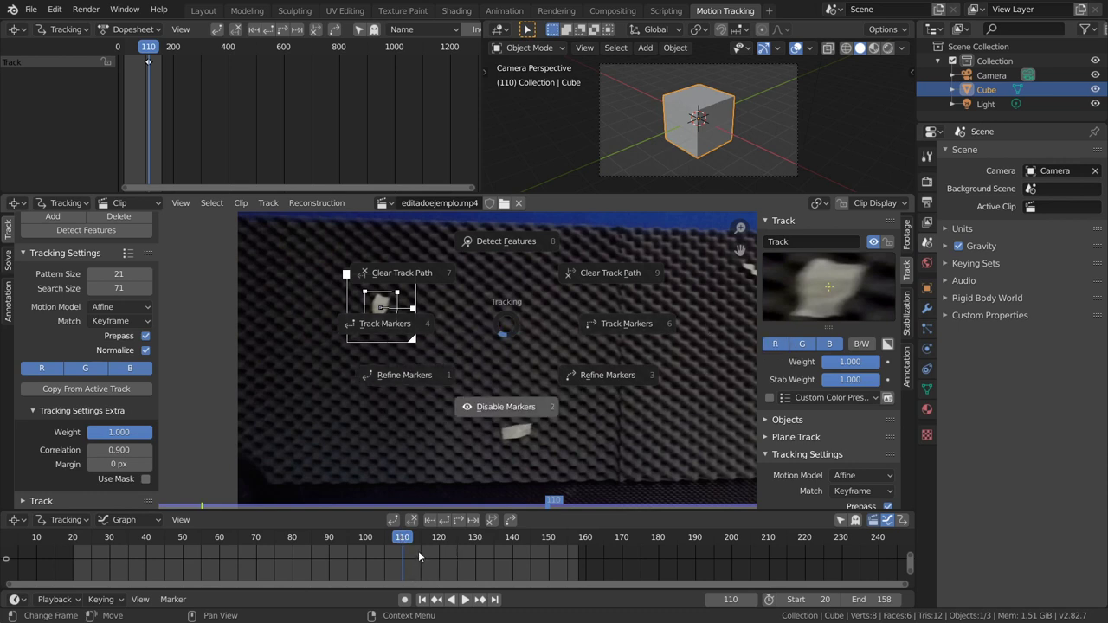
pyautogui.click(77, 564)
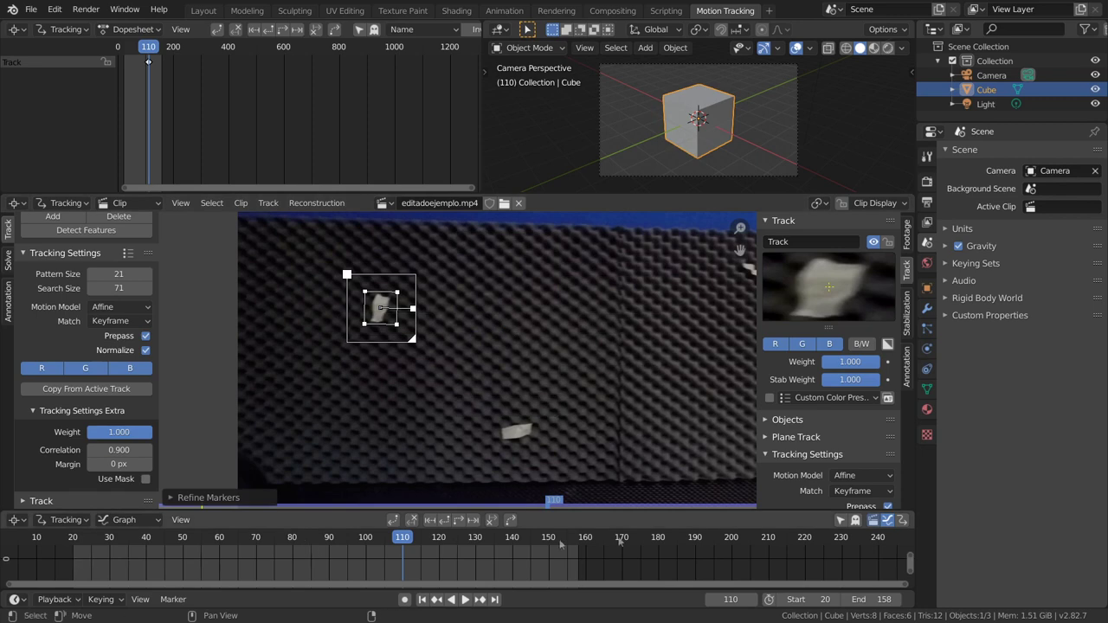
pyautogui.moveTo(396, 536); pyautogui.dragTo(75, 537)
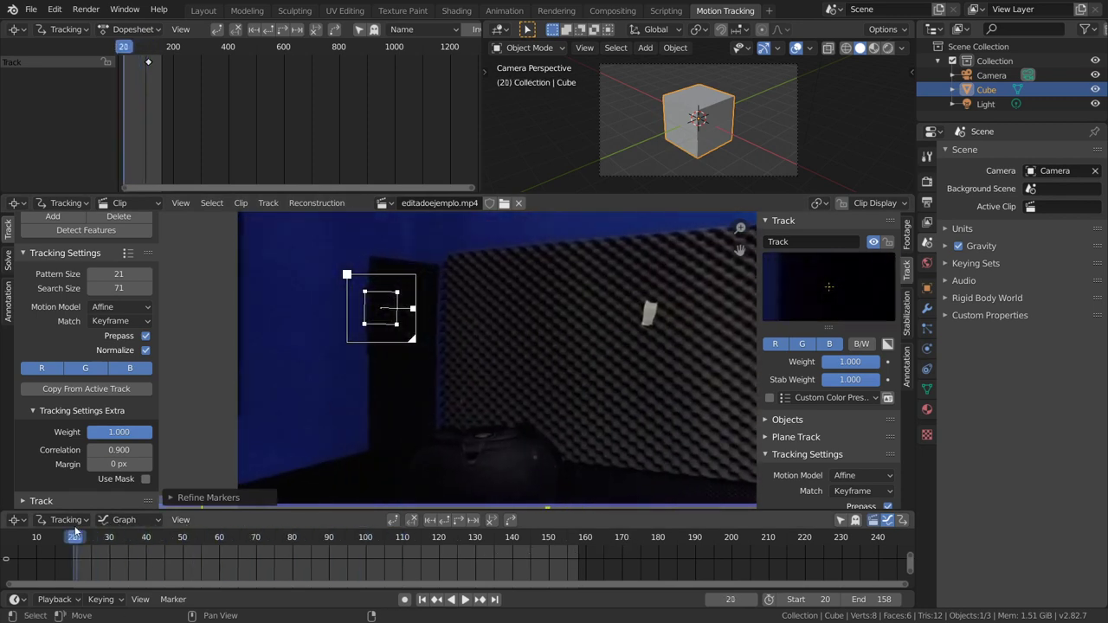
# Delete the old marker, place a new one on the white wall patch, and enlarge its search and pattern areas.
pyautogui.press('x')
pyautogui.click(366, 318)
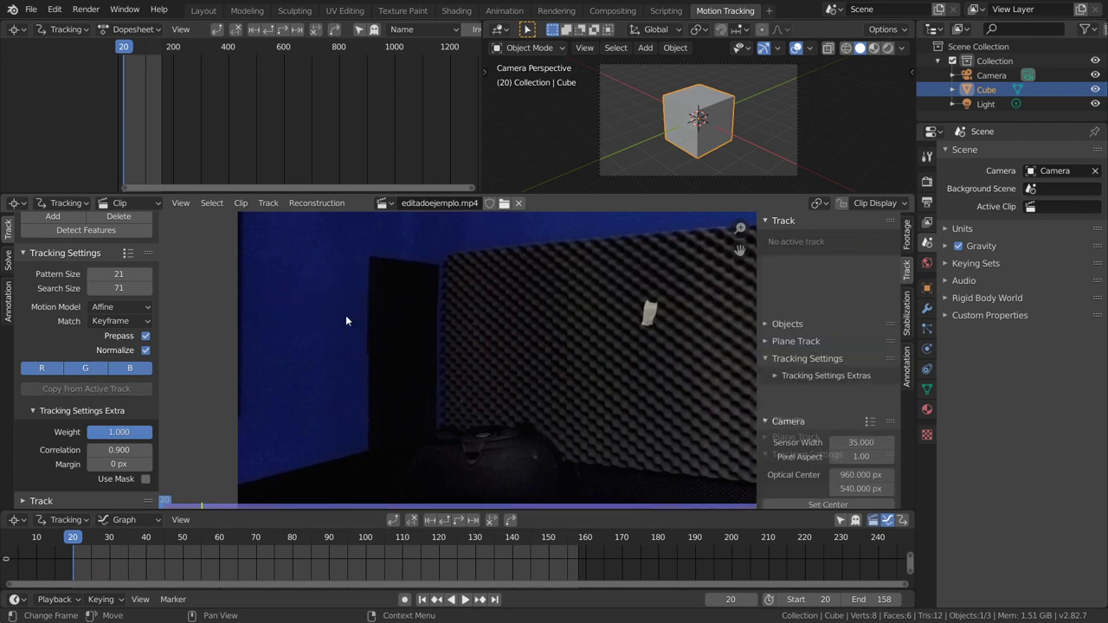
pyautogui.moveTo(652, 319)
pyautogui.mouseDown(button='middle')
pyautogui.moveTo(489, 316)
pyautogui.moveTo(438, 391)
pyautogui.mouseUp(button='middle')
pyautogui.scroll(3, 495, 314)
pyautogui.scroll(1, 438, 391)
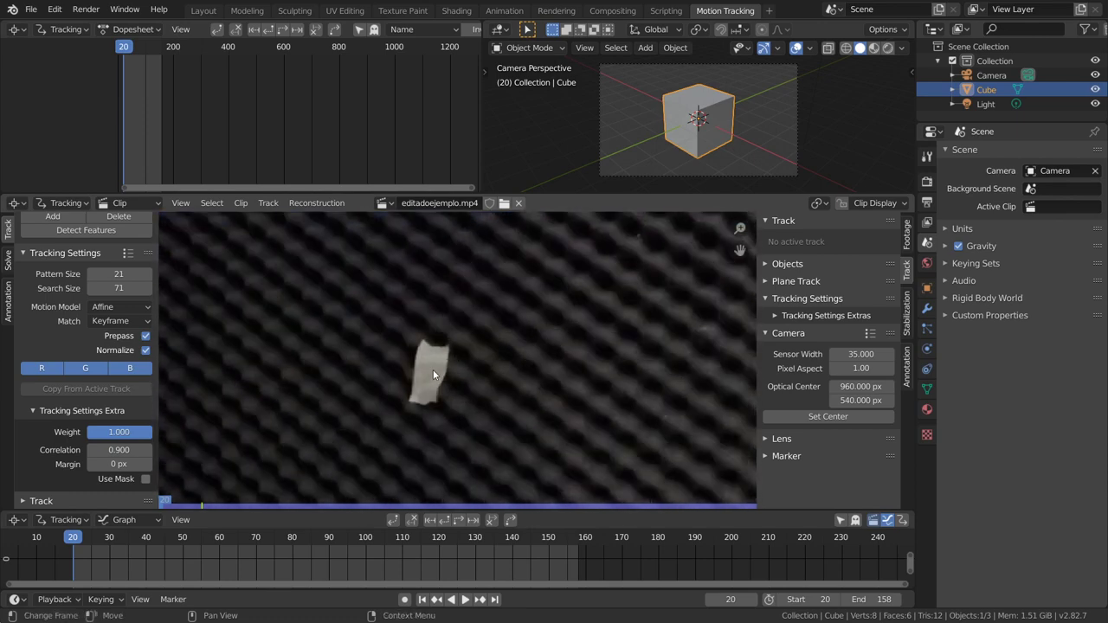
pyautogui.keyDown('ctrl'); pyautogui.click(433, 369); pyautogui.keyUp('ctrl')
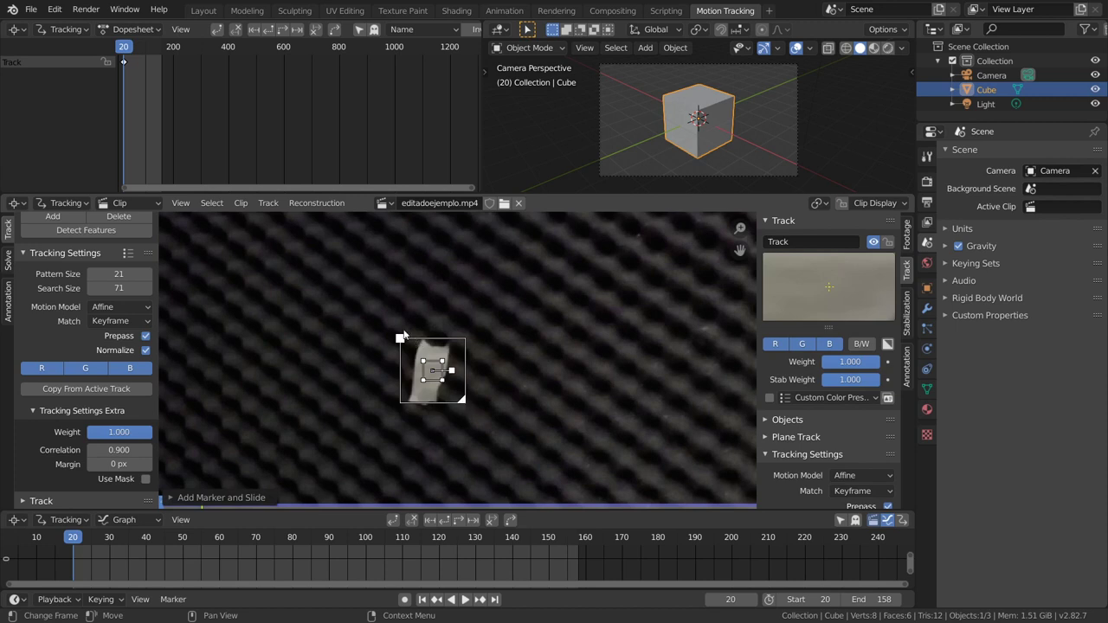
pyautogui.moveTo(463, 400); pyautogui.dragTo(504, 440)
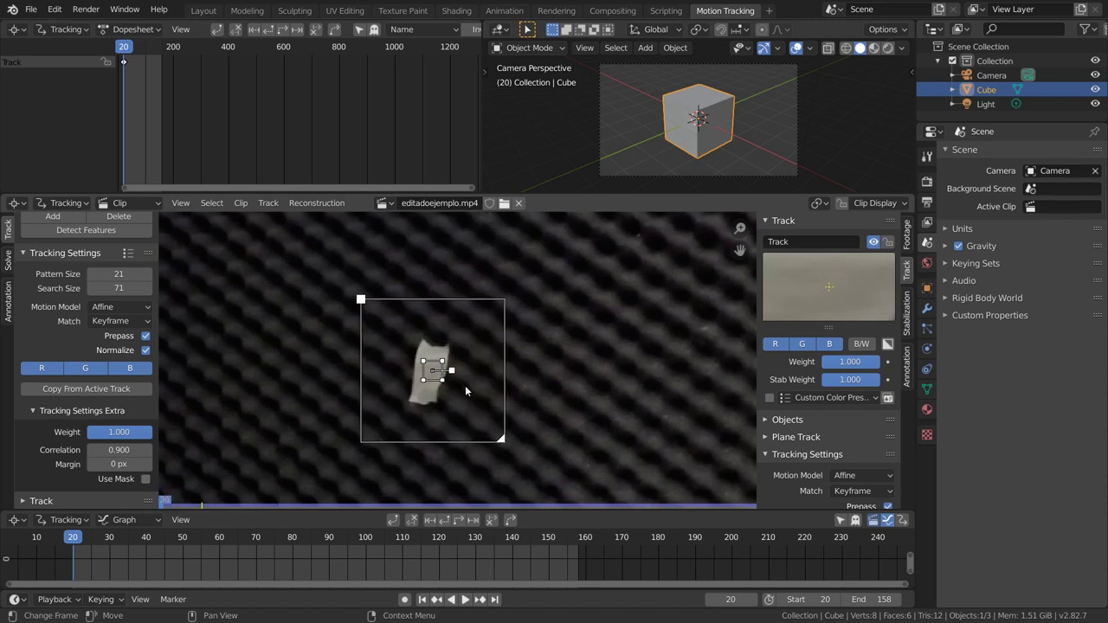
pyautogui.moveTo(450, 374); pyautogui.dragTo(510, 373)
# Reshape the pattern's four corners to hug the edges of the white patch.
pyautogui.moveTo(472, 334); pyautogui.dragTo(406, 340)
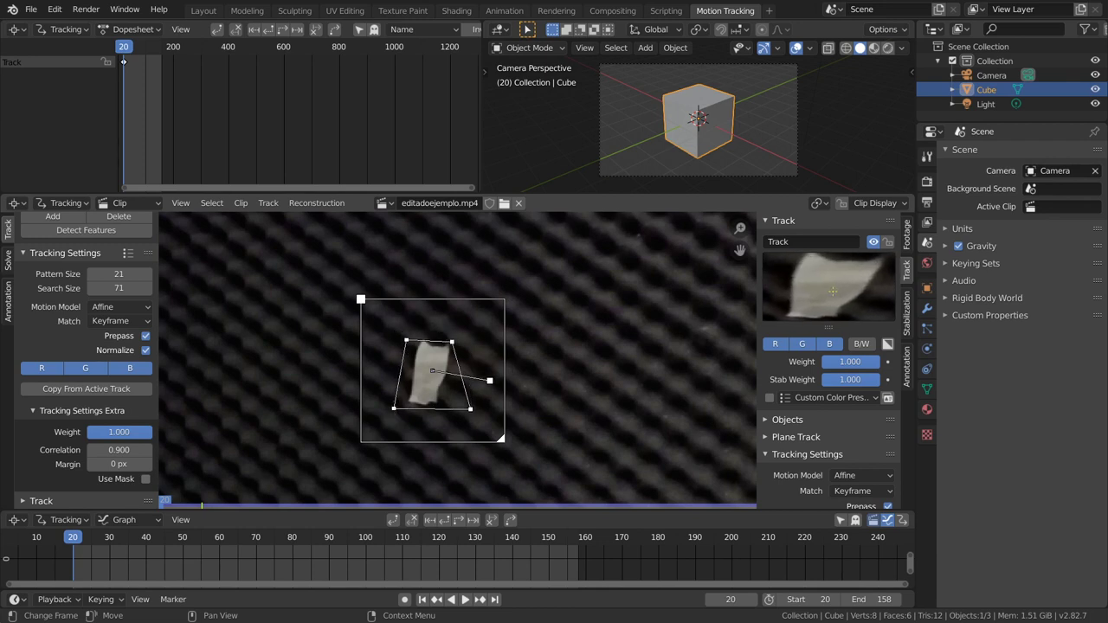
pyautogui.moveTo(393, 407); pyautogui.dragTo(401, 404)
pyautogui.moveTo(470, 410)
pyautogui.mouseDown()
pyautogui.moveTo(446, 401)
pyautogui.moveTo(473, 417)
pyautogui.mouseUp()
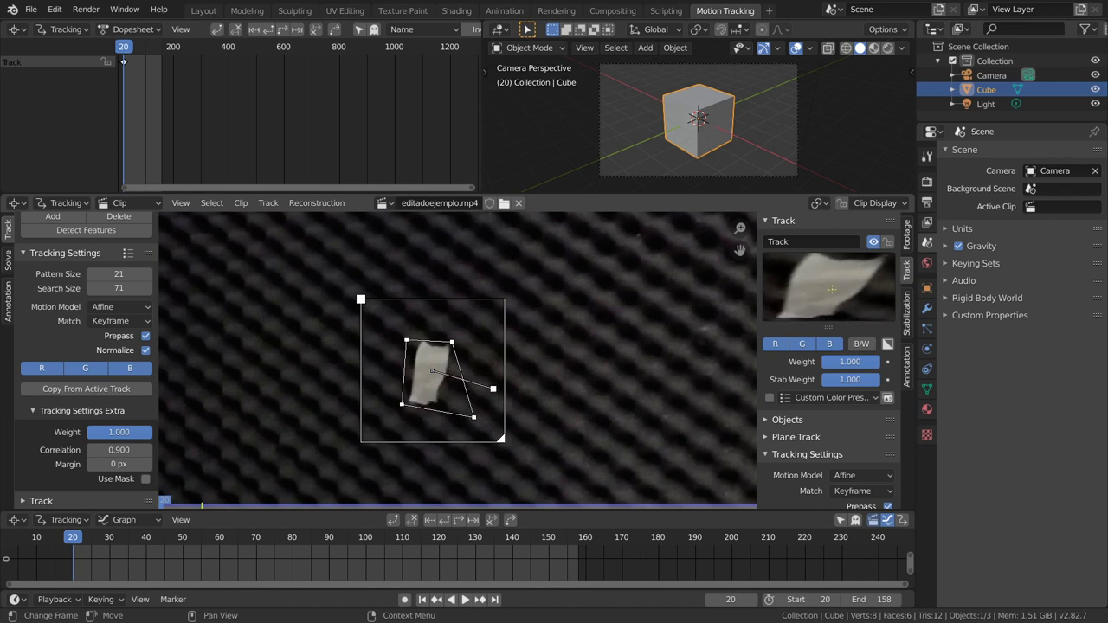
pyautogui.moveTo(454, 344); pyautogui.dragTo(468, 326)
pyautogui.moveTo(406, 340); pyautogui.dragTo(393, 322)
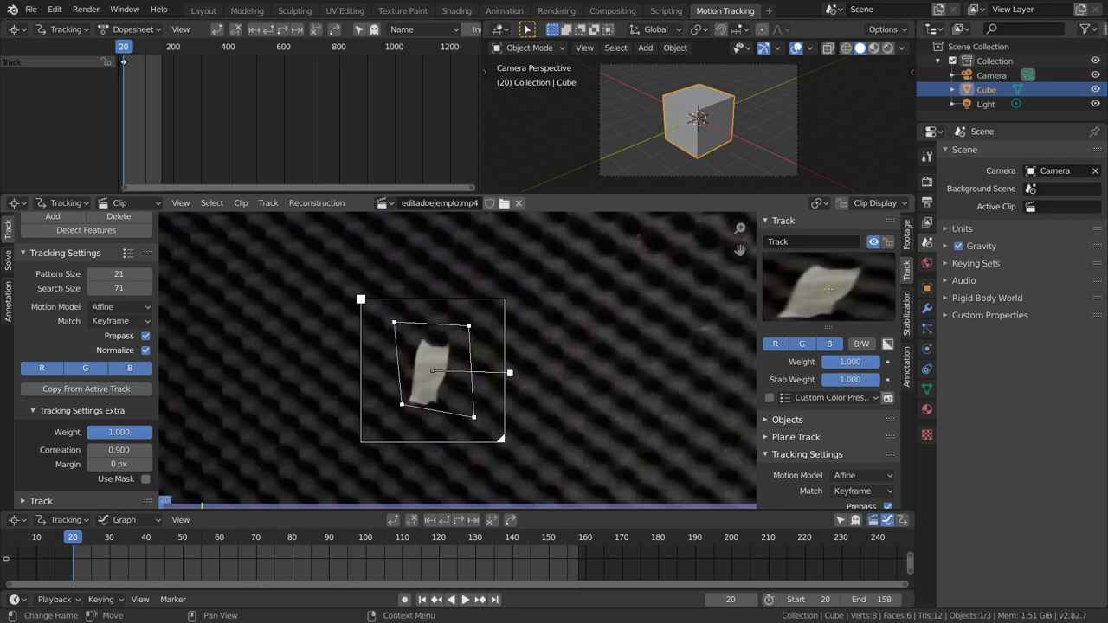
pyautogui.moveTo(400, 401); pyautogui.dragTo(389, 417)
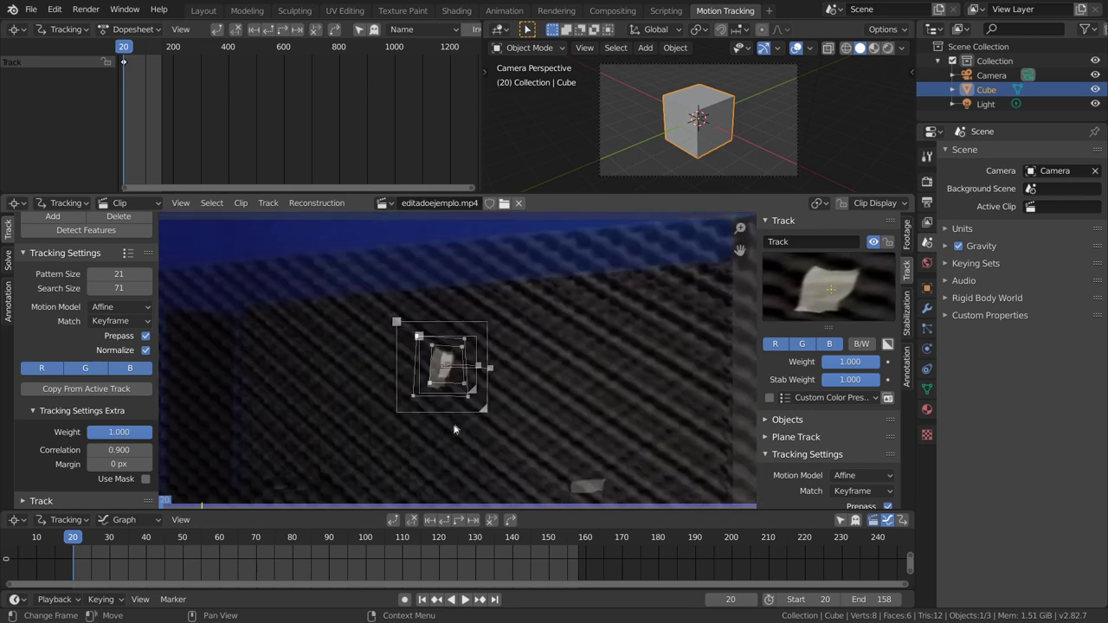
# Track the marker forwards from frame 20 to frame 157 via the Tracking pie menu.
pyautogui.scroll(-4, 479, 387)
pyautogui.scroll(-1, 481, 403)
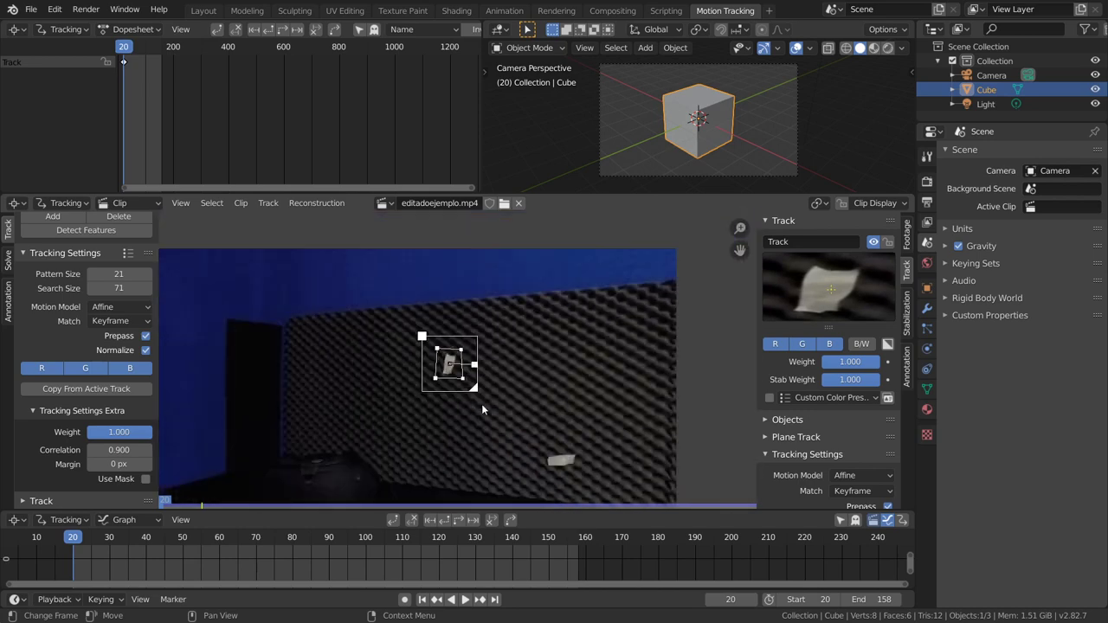
pyautogui.hotkey('shift', 't')
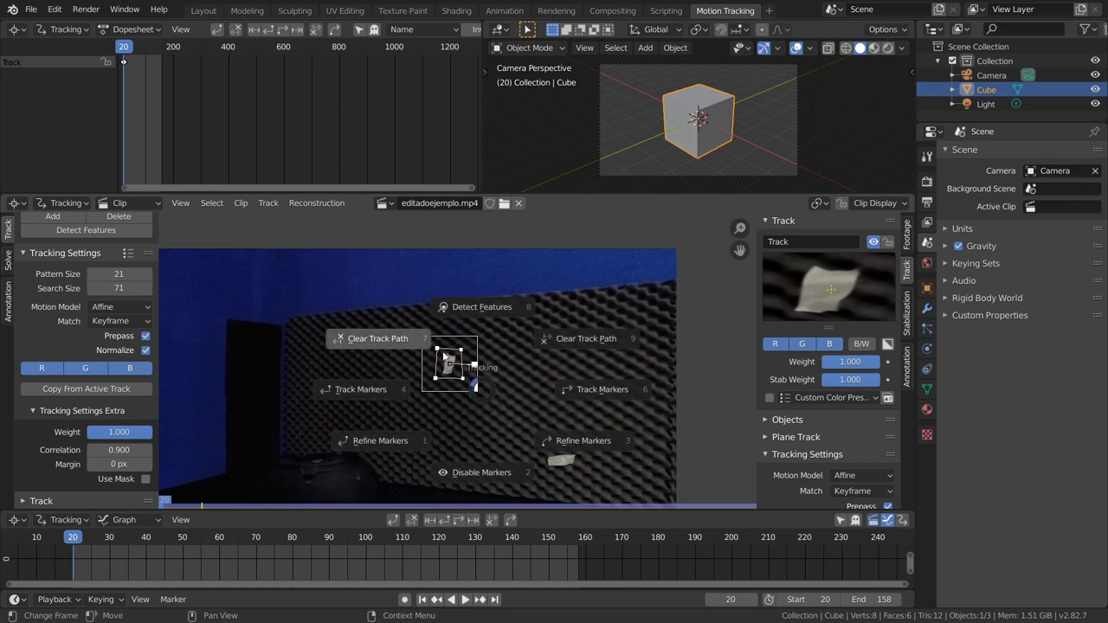
pyautogui.click(599, 393)
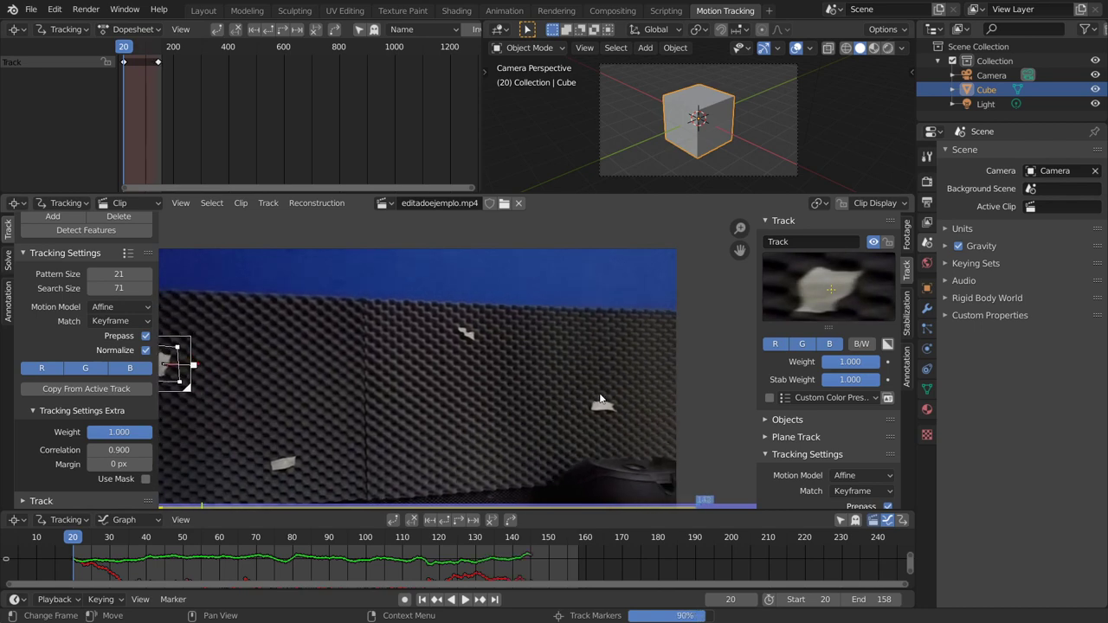
pyautogui.scroll(-2, 529, 396)
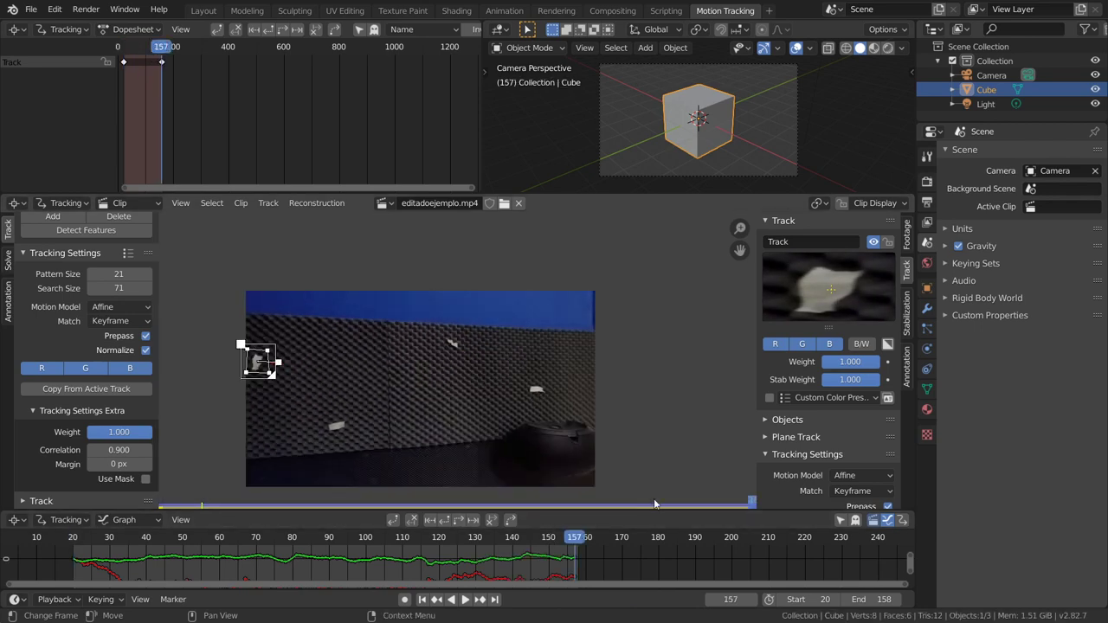
pyautogui.moveTo(650, 507); pyautogui.dragTo(663, 393)
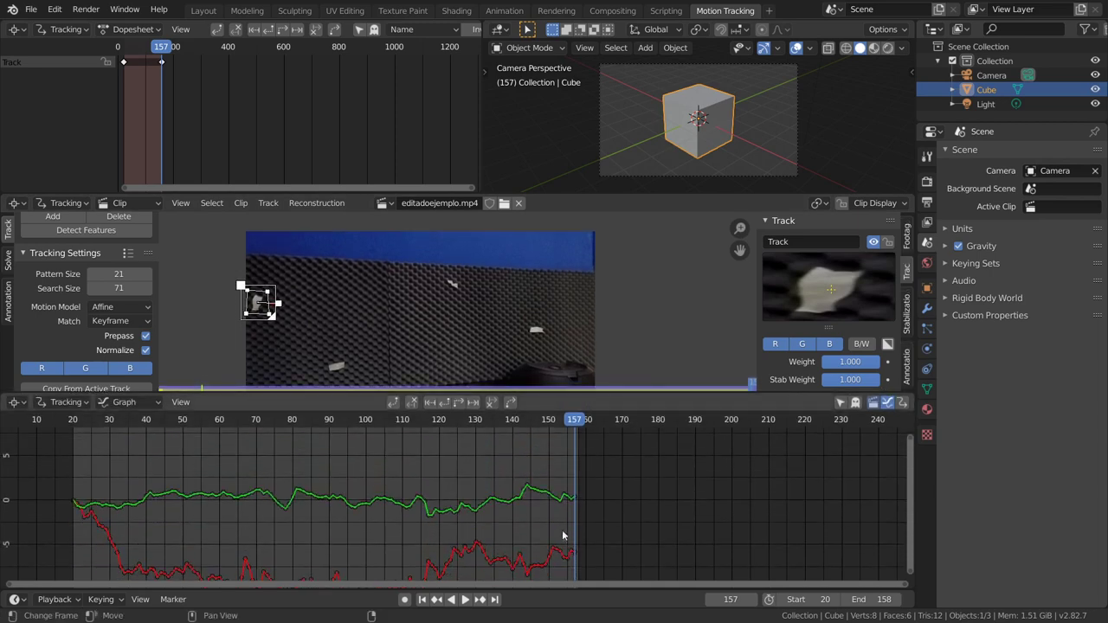
# Zoom the motion-curve graph, then play the clip to check the tracking.
pyautogui.scroll(-1, 568, 532)
pyautogui.scroll(-1, 568, 532)
pyautogui.scroll(-1, 595, 470)
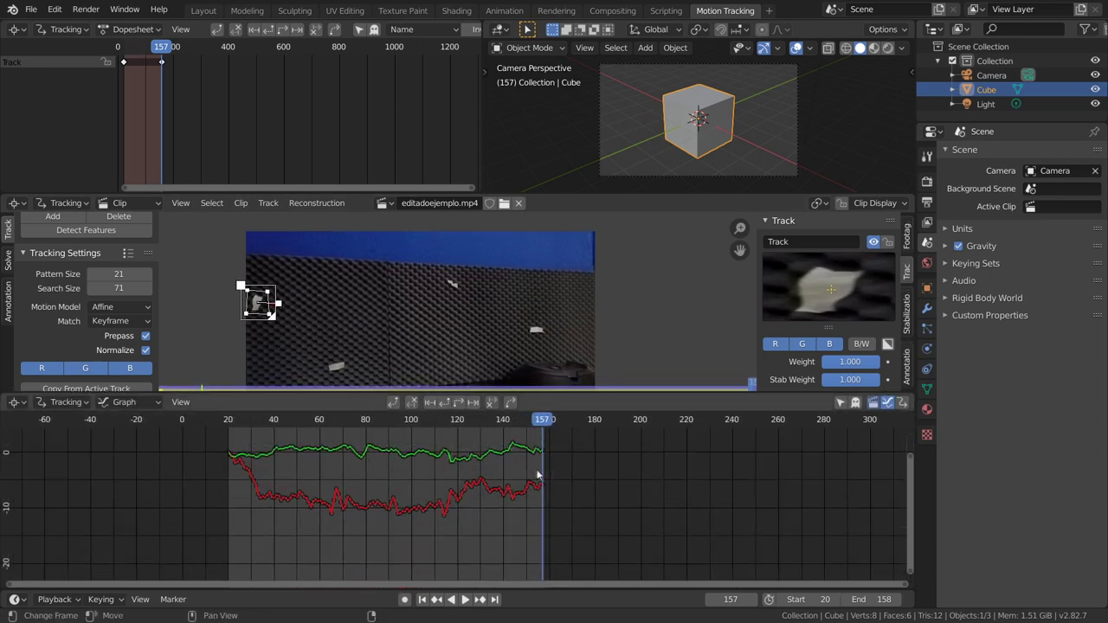
pyautogui.scroll(1, 595, 470)
pyautogui.scroll(1, 447, 491)
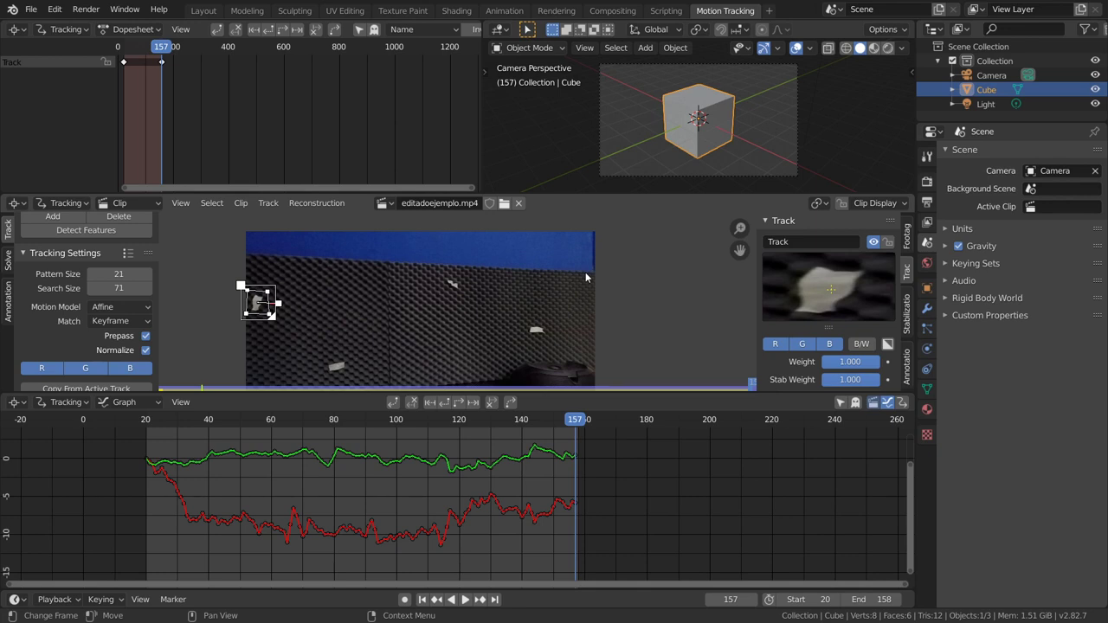
pyautogui.click(462, 599)
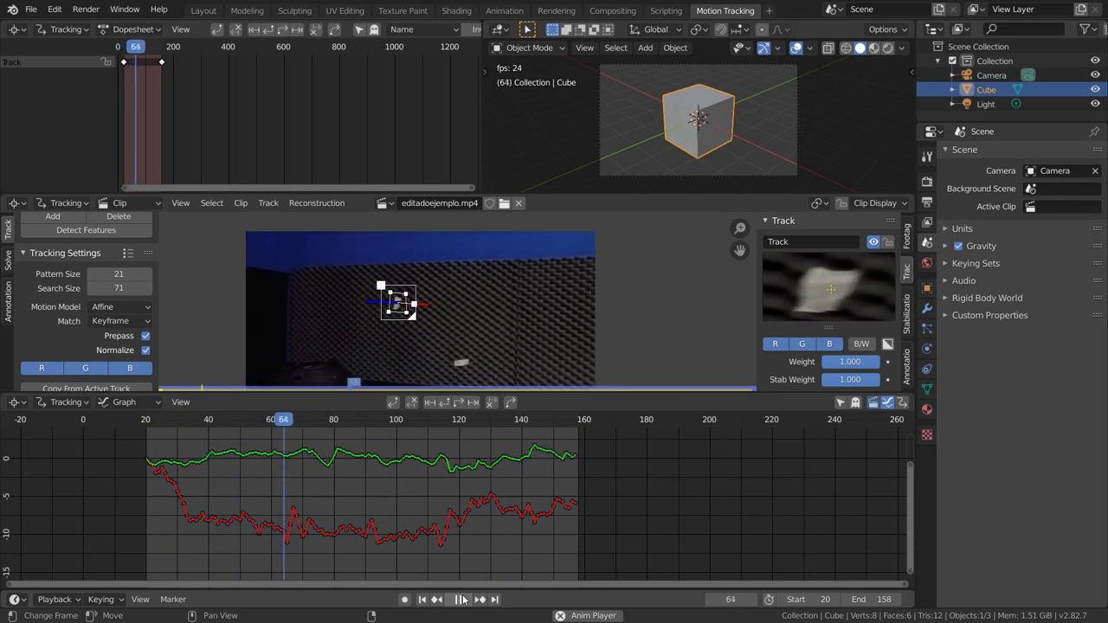
pyautogui.press('space')
# Scrub through frames 24, 80, 38, 83 and 22 to inspect the marker, ending on frame 20.
pyautogui.click(157, 423)
pyautogui.moveTo(157, 423); pyautogui.dragTo(335, 442)
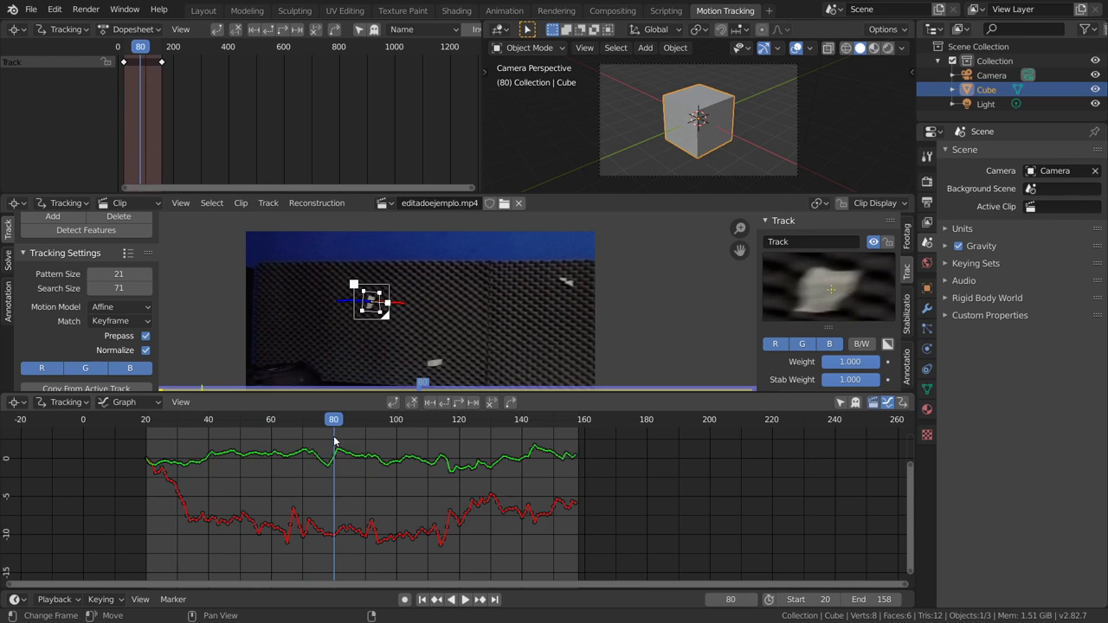
pyautogui.moveTo(334, 442); pyautogui.dragTo(203, 441)
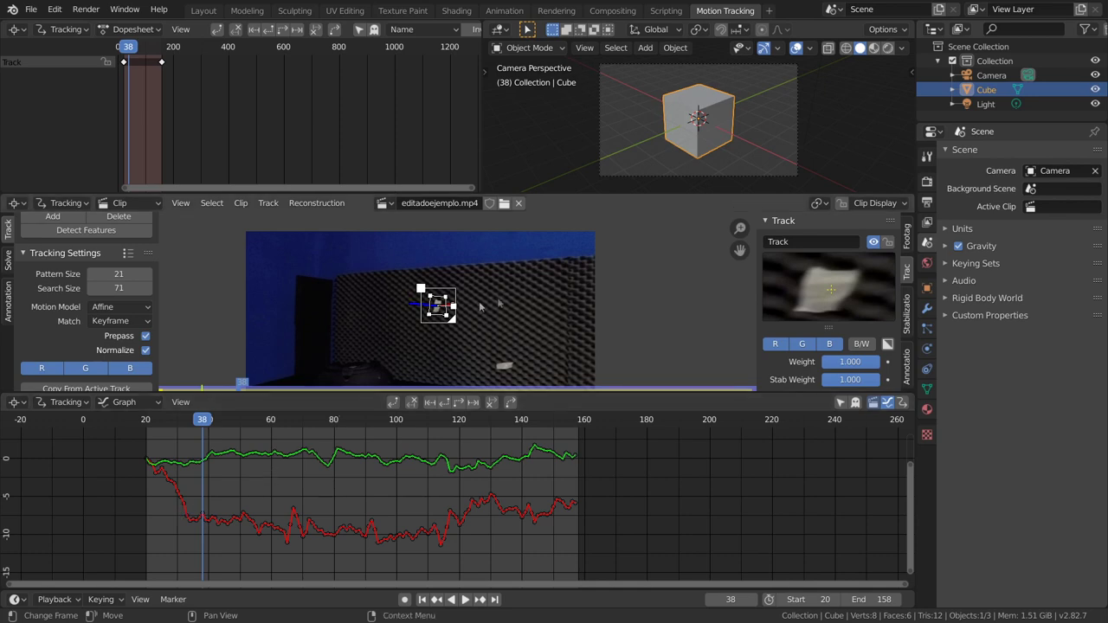
pyautogui.moveTo(208, 424); pyautogui.dragTo(431, 424)
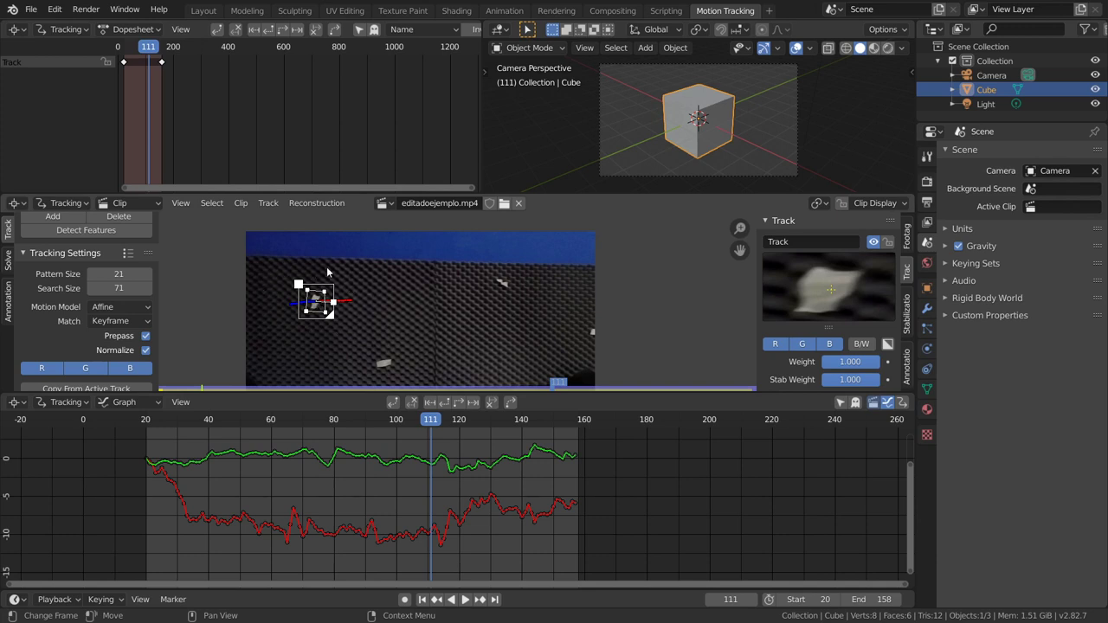
pyautogui.moveTo(431, 419); pyautogui.dragTo(152, 429)
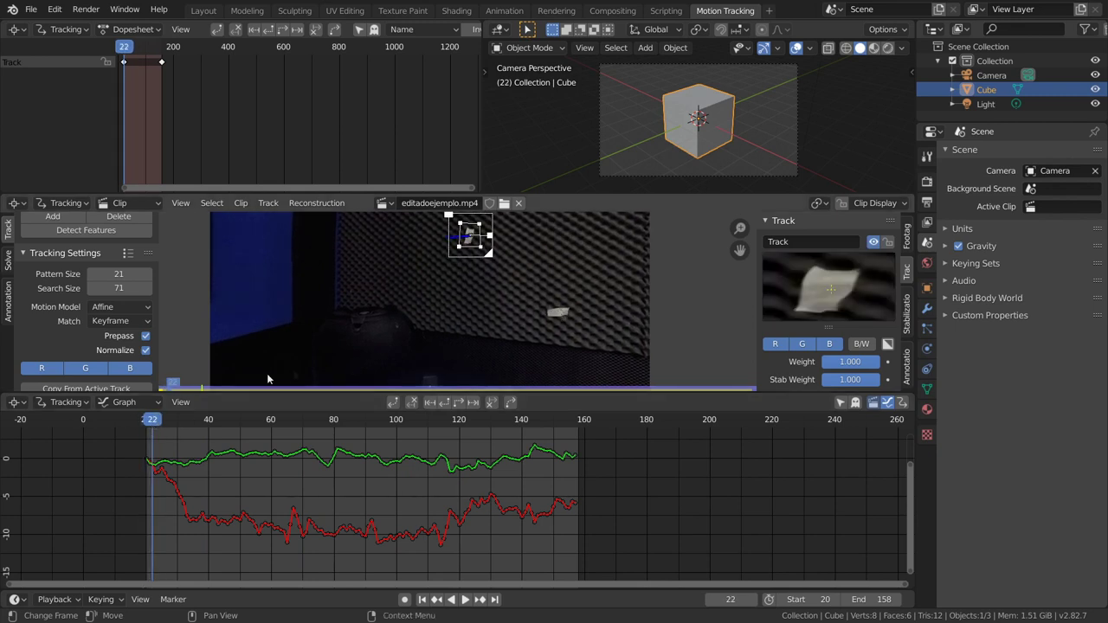
pyautogui.click(146, 422)
# Zoom in on the footage and place a new marker, Track.001, on the white tape.
pyautogui.scroll(-2, 502, 293)
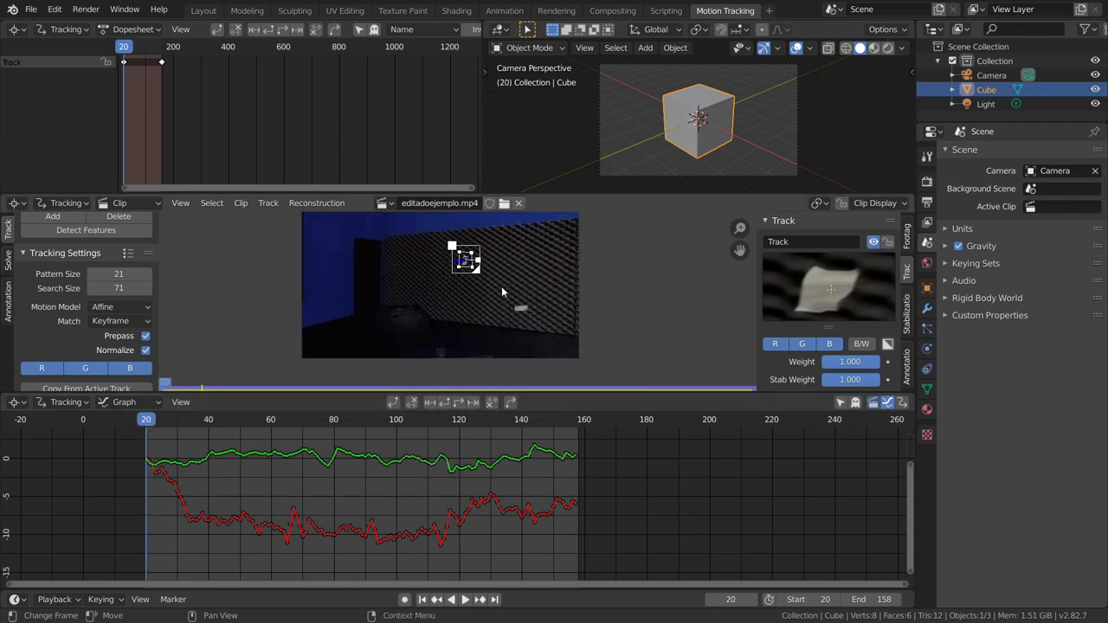
pyautogui.scroll(1, 480, 297)
pyautogui.scroll(2, 433, 291)
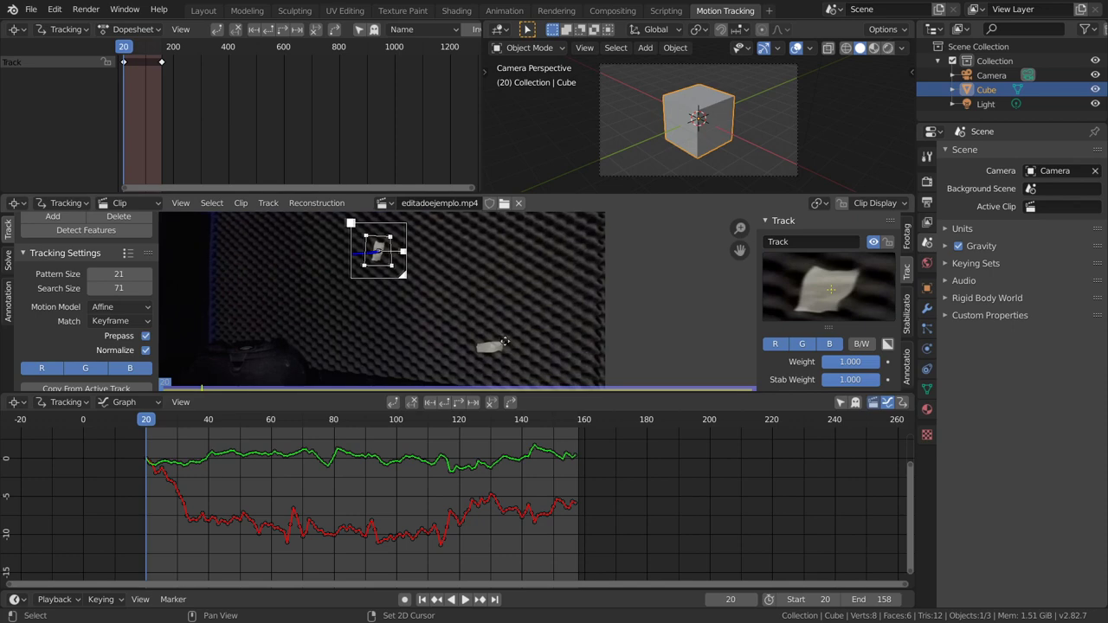
pyautogui.scroll(-1, 463, 292)
pyautogui.scroll(1, 463, 292)
pyautogui.scroll(-1, 464, 292)
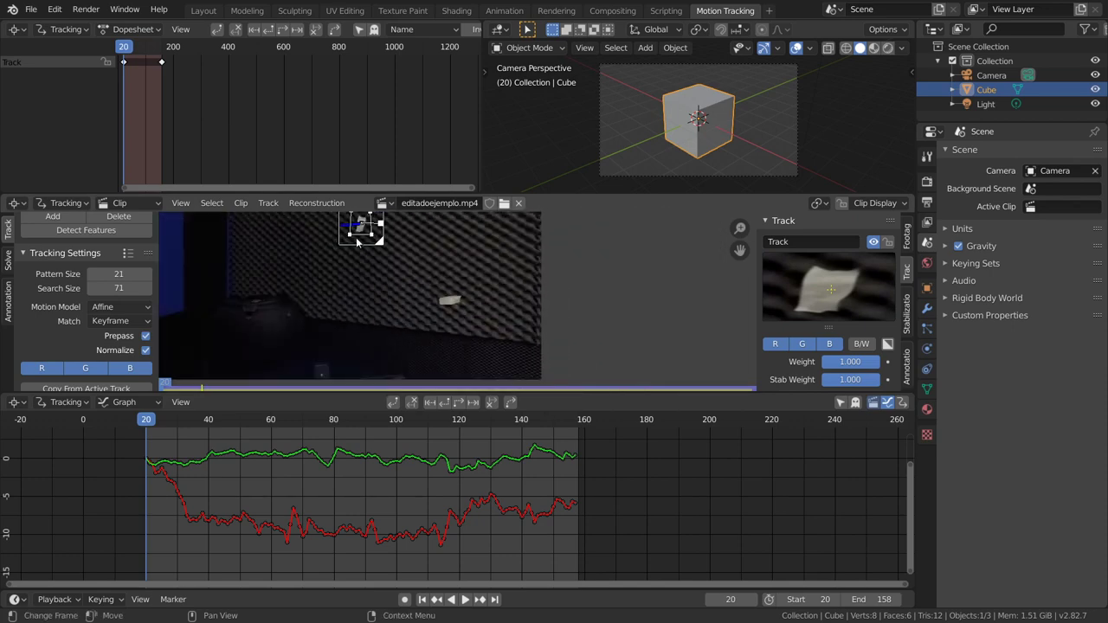
pyautogui.scroll(-1, 353, 228)
pyautogui.moveTo(372, 234); pyautogui.dragTo(377, 274, button='middle')
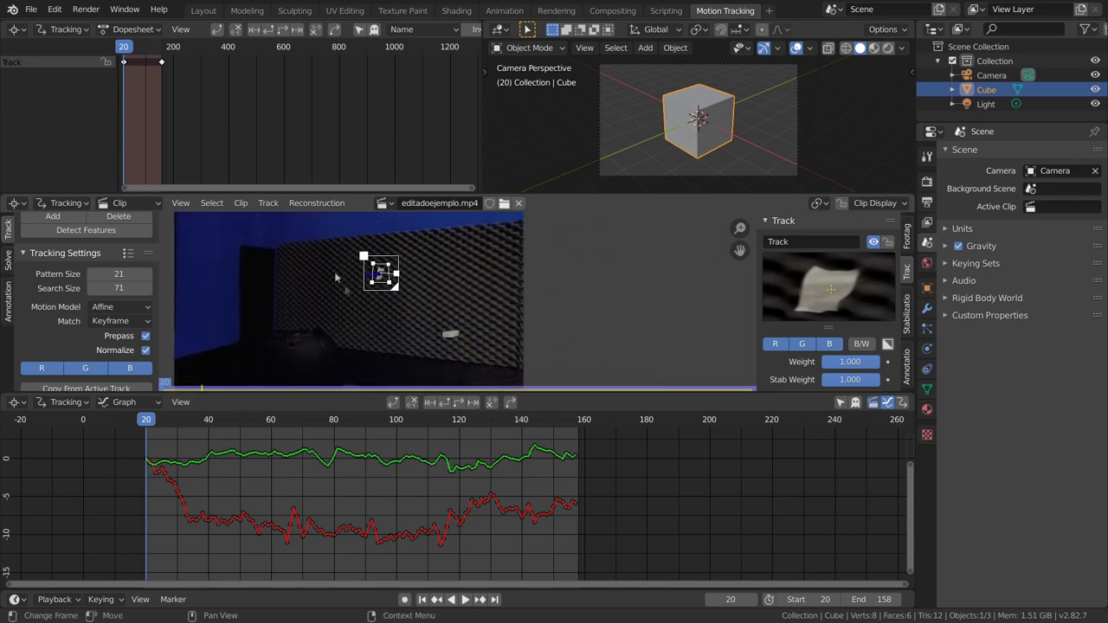
pyautogui.scroll(1, 391, 249)
pyautogui.scroll(1, 424, 329)
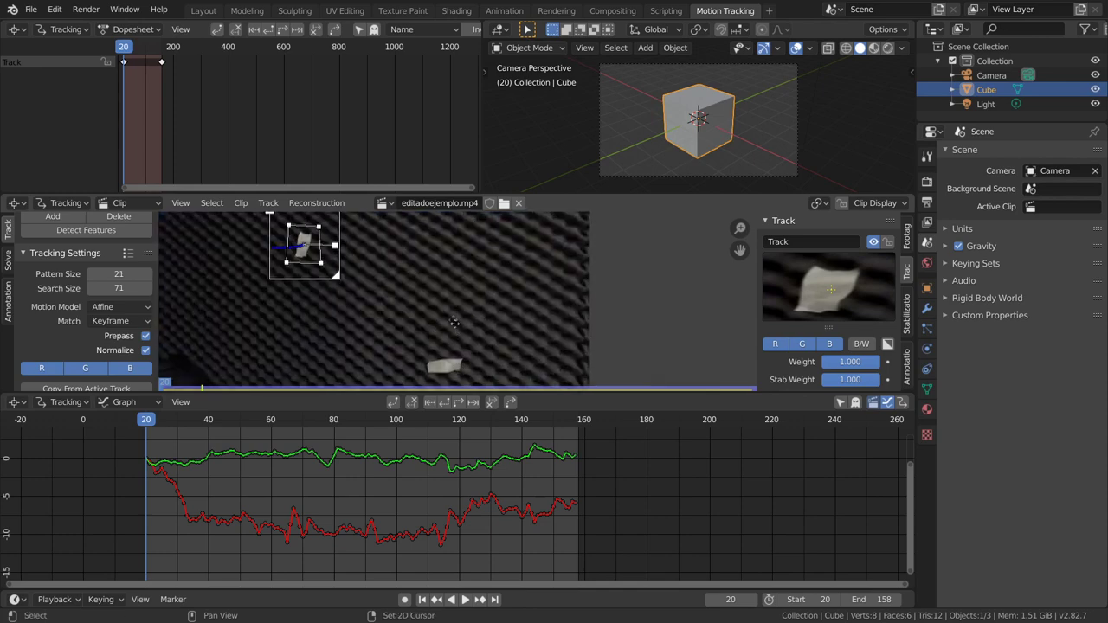
pyautogui.scroll(1, 425, 270)
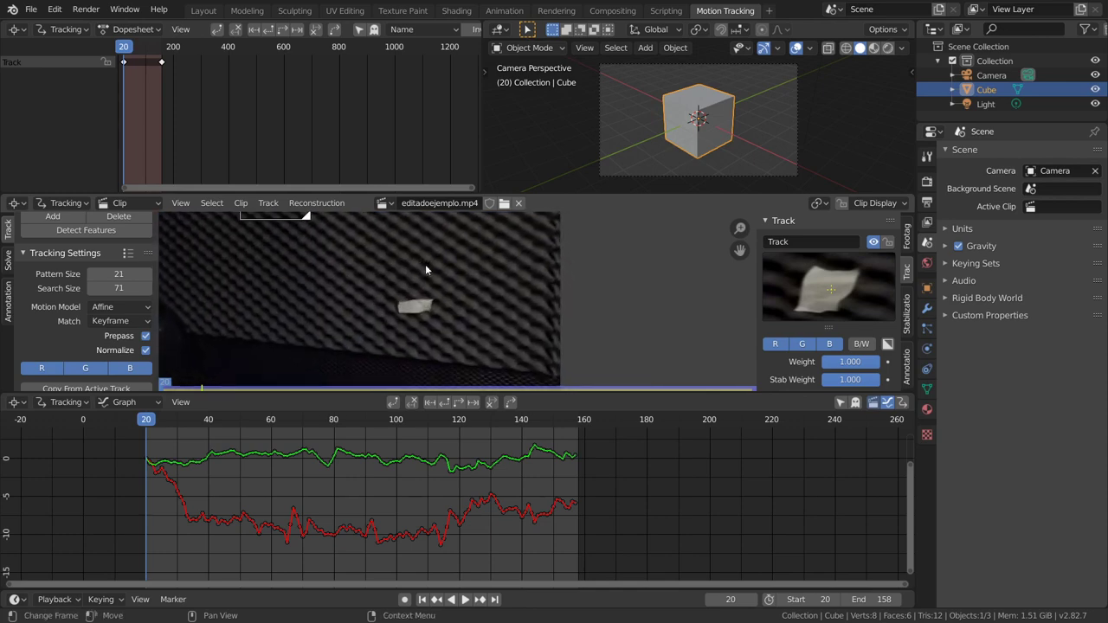
pyautogui.scroll(2, 456, 303)
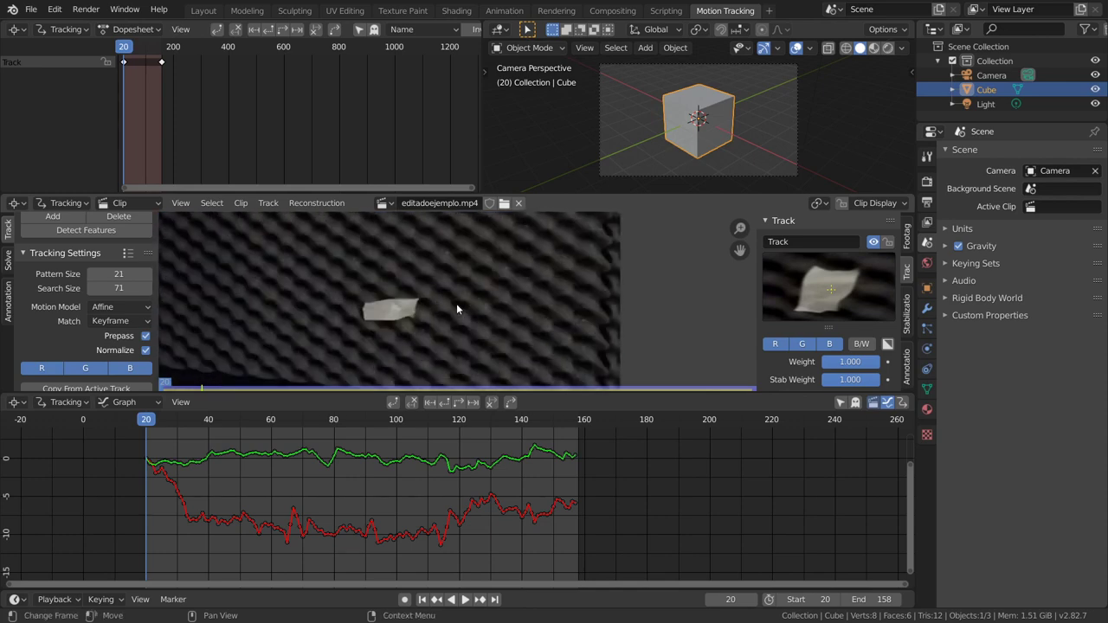
pyautogui.scroll(1, 456, 302)
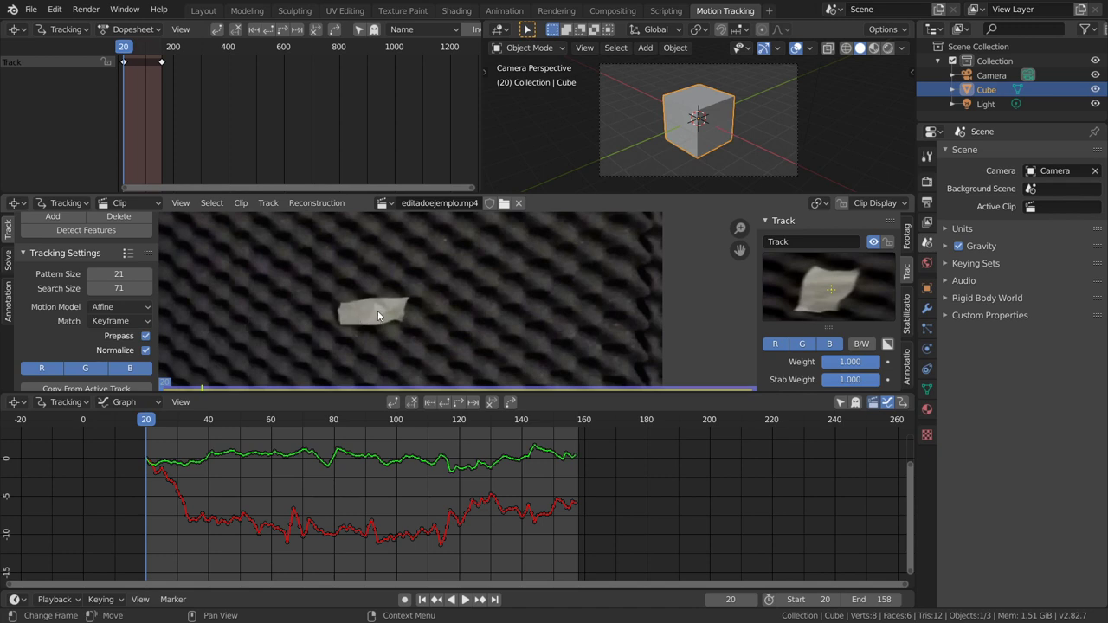
pyautogui.keyDown('ctrl'); pyautogui.click(377, 311); pyautogui.keyUp('ctrl')
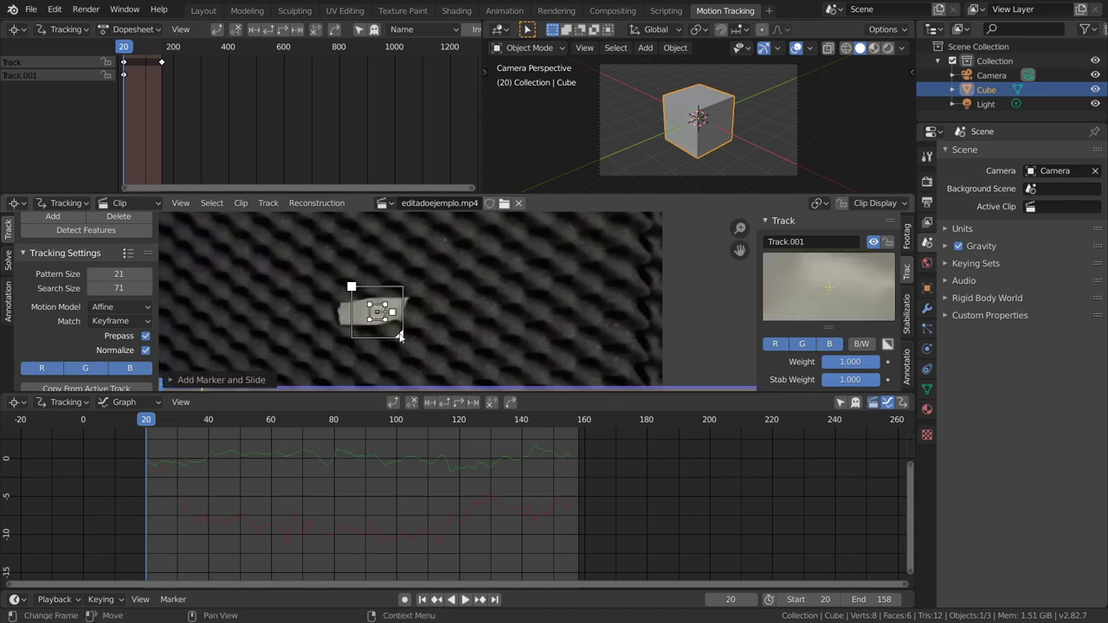
# Enlarge Track.001's search and pattern areas to cover the tape.
pyautogui.moveTo(414, 348); pyautogui.dragTo(452, 385)
pyautogui.moveTo(395, 313); pyautogui.dragTo(419, 353)
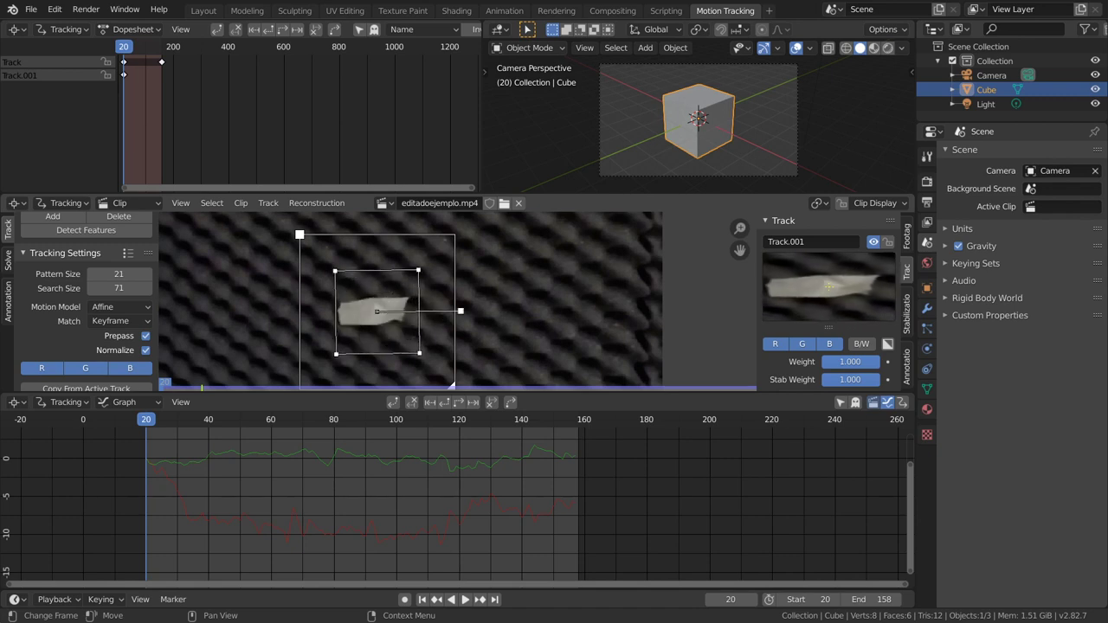
pyautogui.scroll(-2, 461, 314)
pyautogui.scroll(-1, 424, 338)
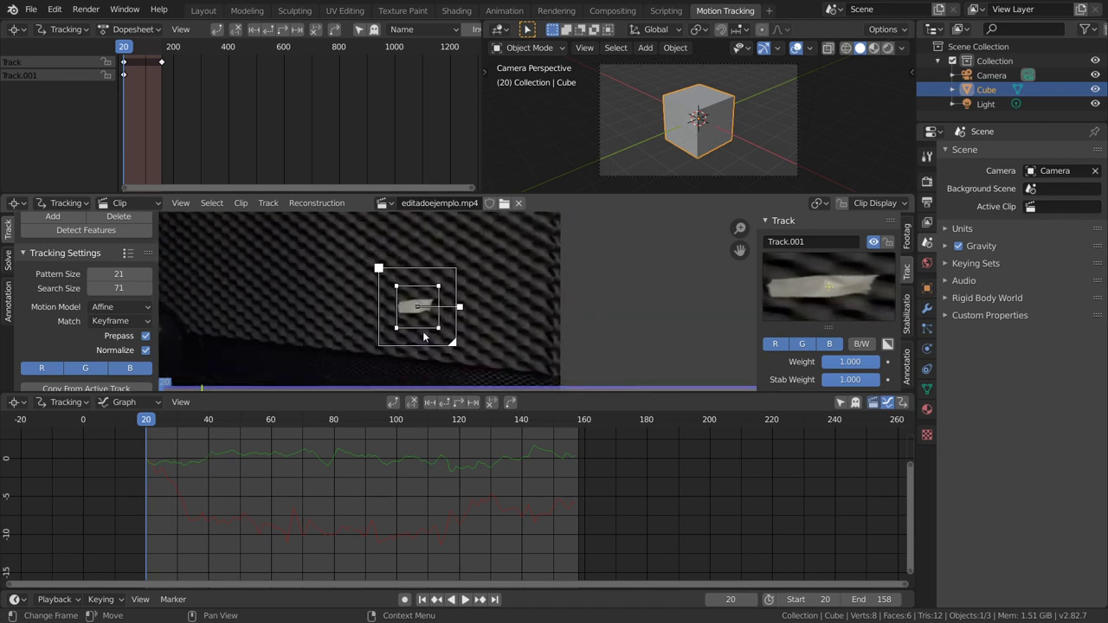
pyautogui.press('e')
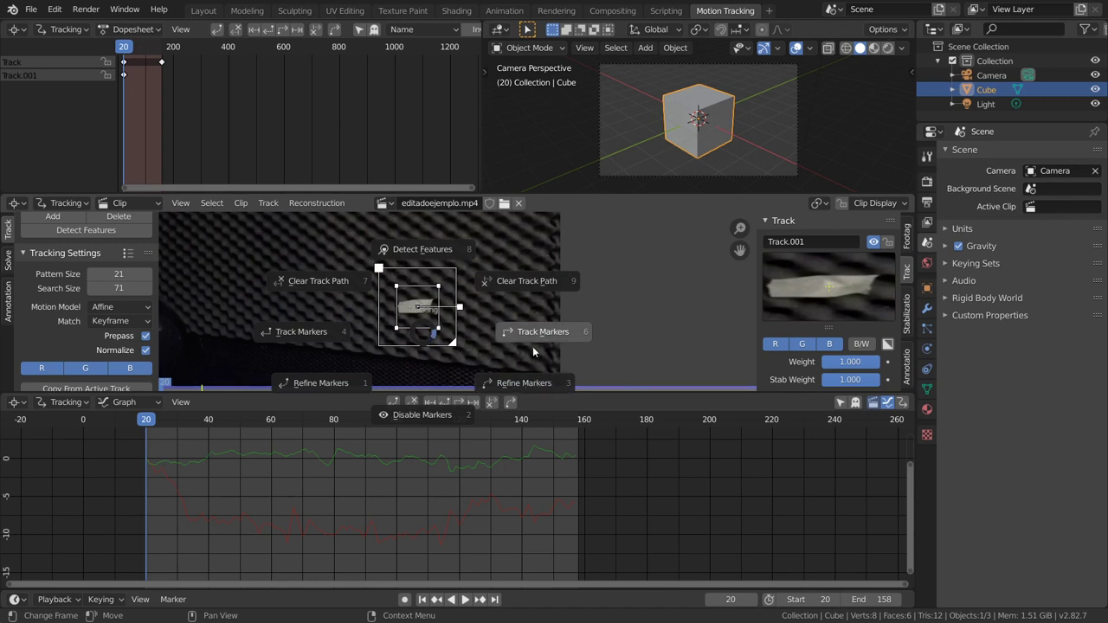
# Track Track.001 forward to frame 158, then scrub back toward frame 72.
pyautogui.click(528, 333)
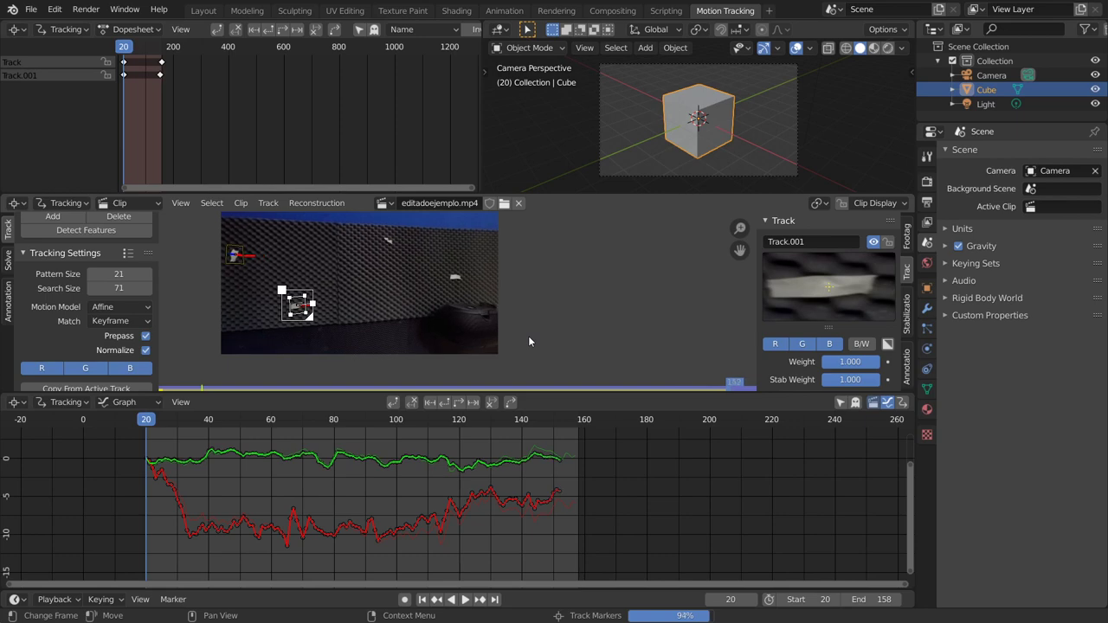
pyautogui.scroll(1, 441, 277)
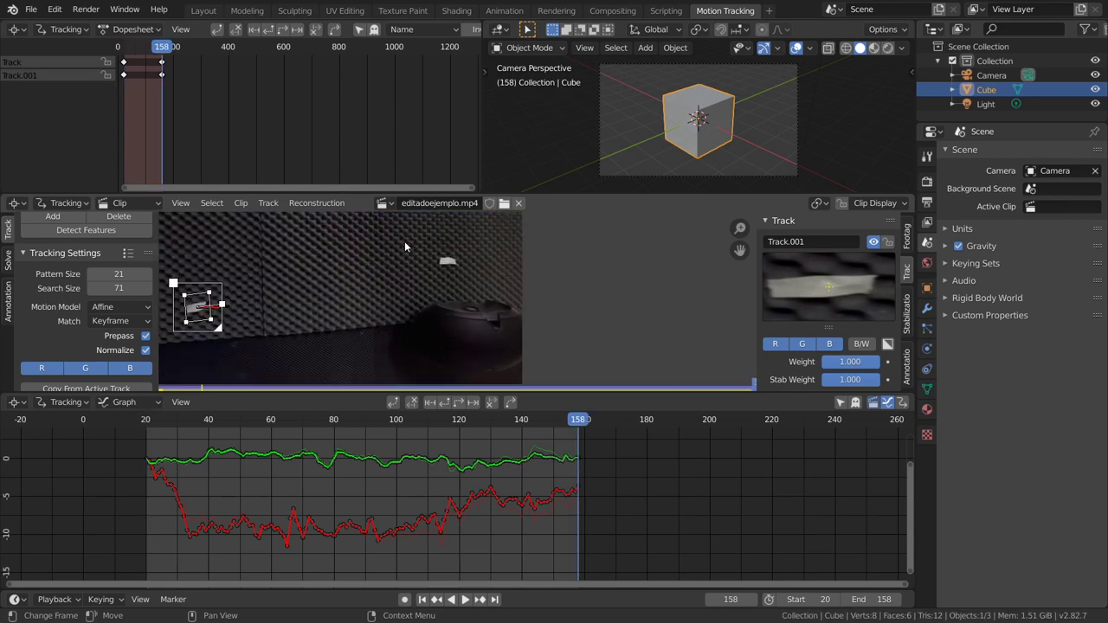
pyautogui.moveTo(577, 418)
pyautogui.mouseDown()
pyautogui.moveTo(314, 419)
pyautogui.moveTo(308, 402)
pyautogui.moveTo(288, 397)
pyautogui.moveTo(309, 399)
pyautogui.moveTo(291, 405)
pyautogui.mouseUp()
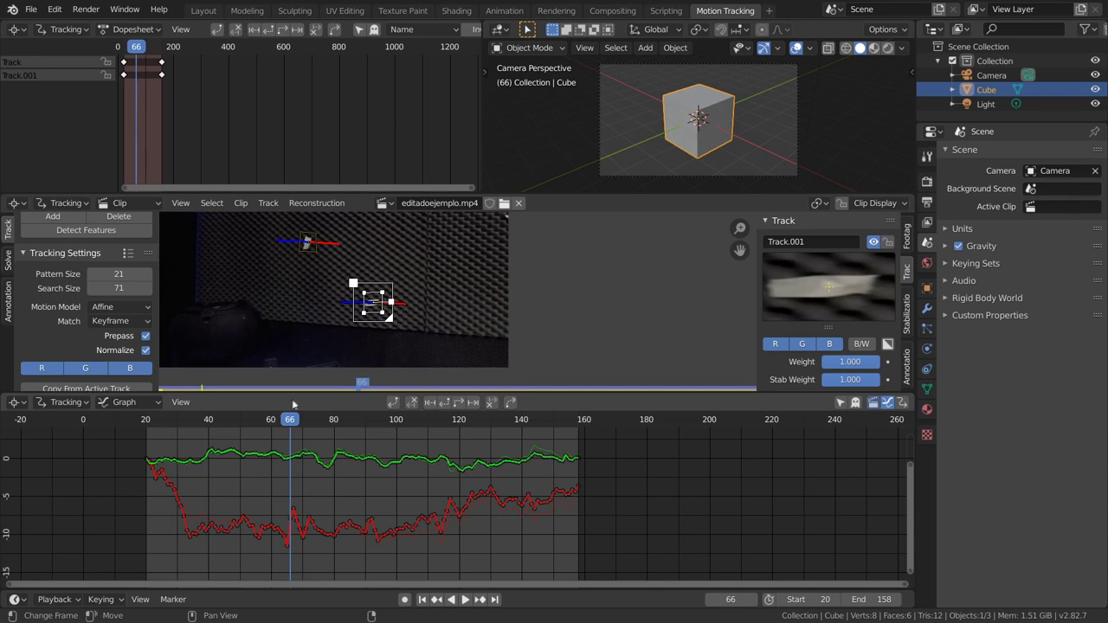
pyautogui.moveTo(292, 404); pyautogui.dragTo(309, 399)
# Zoom in and place a third marker, Track.002, on a white patch at frame 72.
pyautogui.scroll(2, 499, 236)
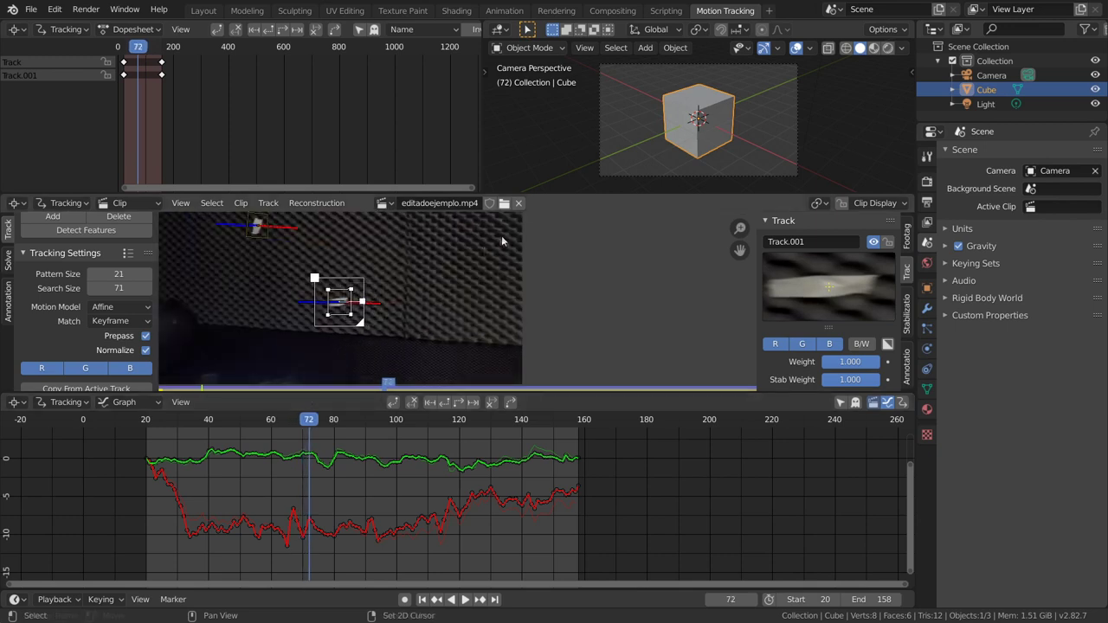
pyautogui.scroll(2, 441, 325)
pyautogui.scroll(2, 442, 325)
pyautogui.scroll(2, 446, 311)
pyautogui.scroll(2, 450, 294)
pyautogui.scroll(1, 456, 275)
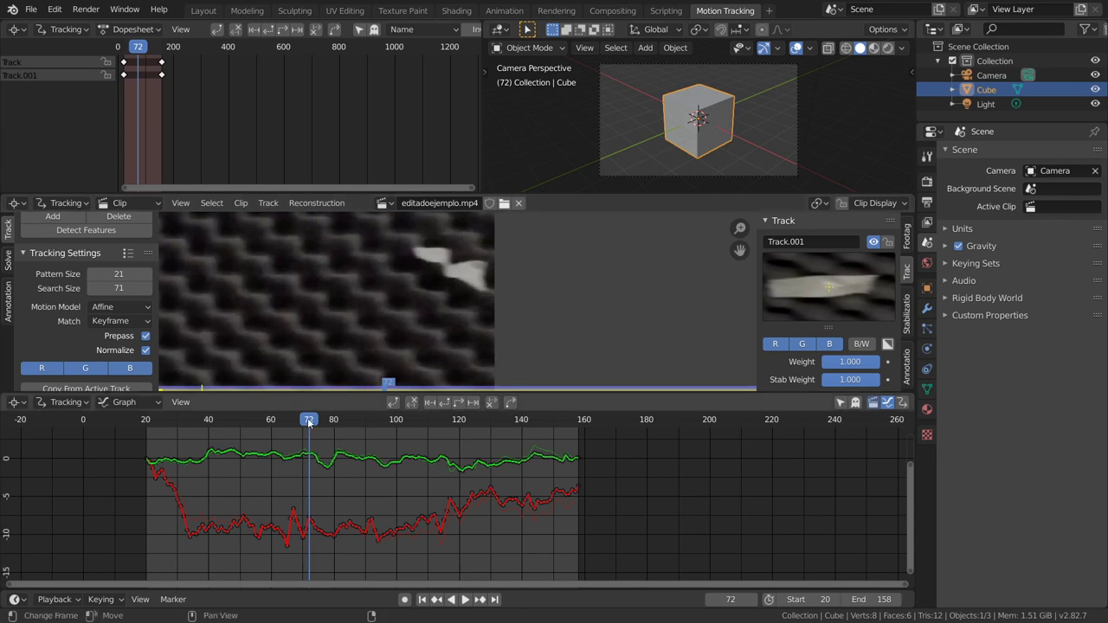
pyautogui.keyDown('ctrl'); pyautogui.click(455, 275); pyautogui.keyUp('ctrl')
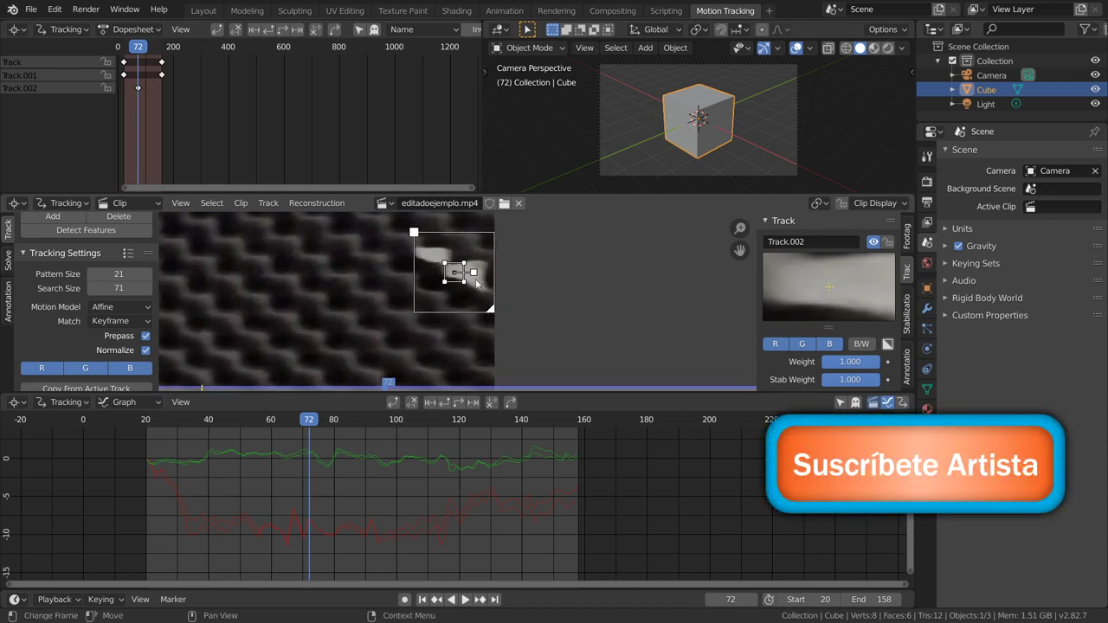
# Scale Track.002 and adjust its search and pattern boxes around the white patch.
pyautogui.moveTo(476, 284); pyautogui.dragTo(479, 287)
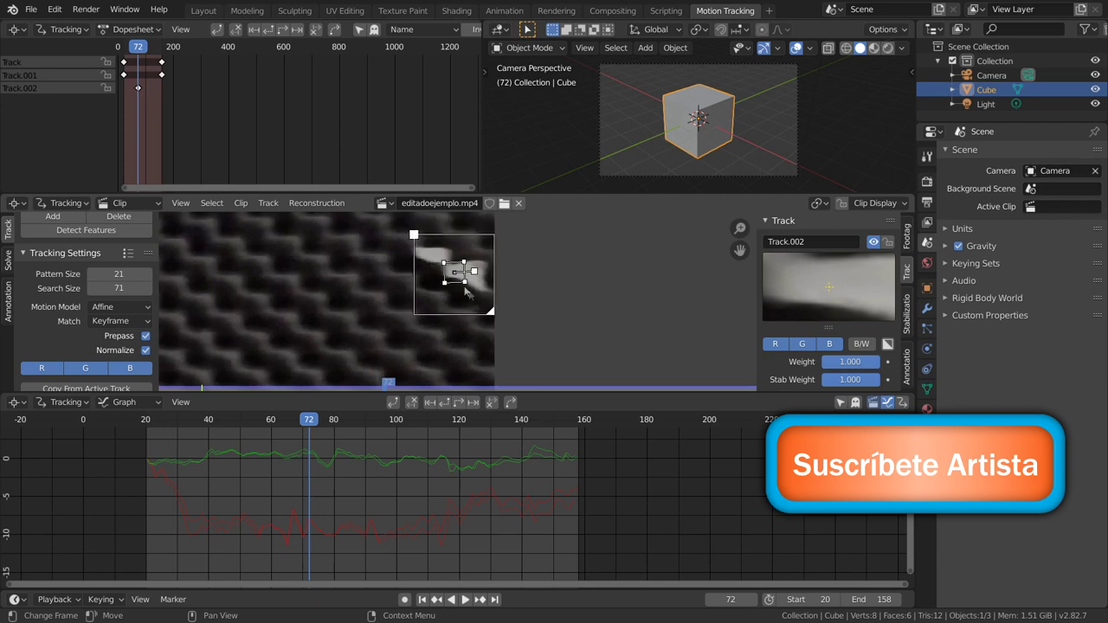
pyautogui.press('s')
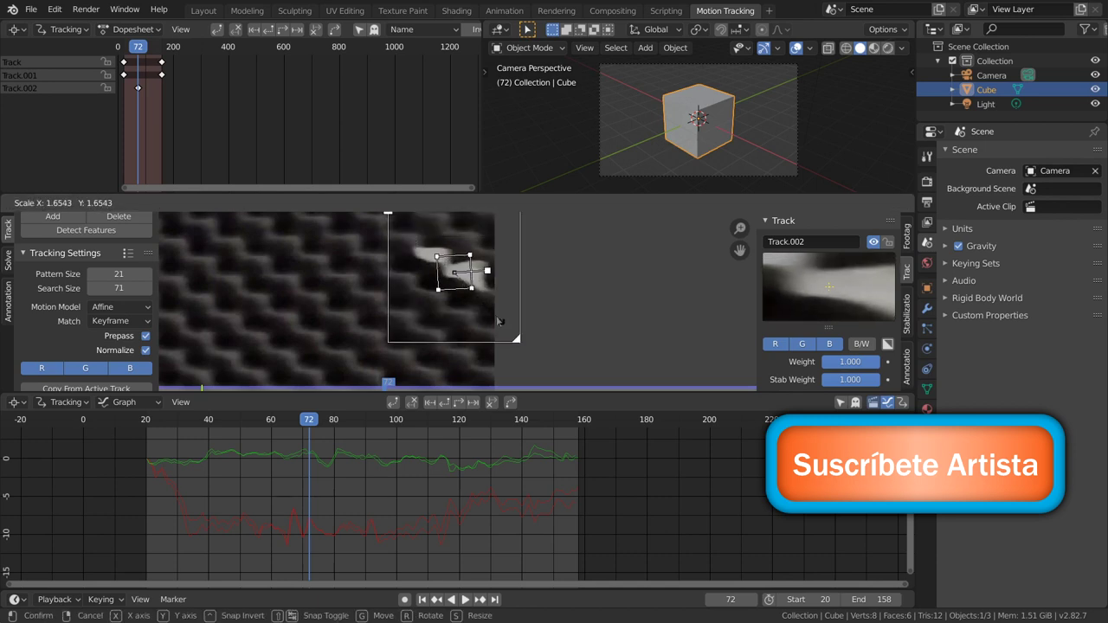
pyautogui.click(520, 340)
pyautogui.moveTo(519, 340); pyautogui.dragTo(501, 323)
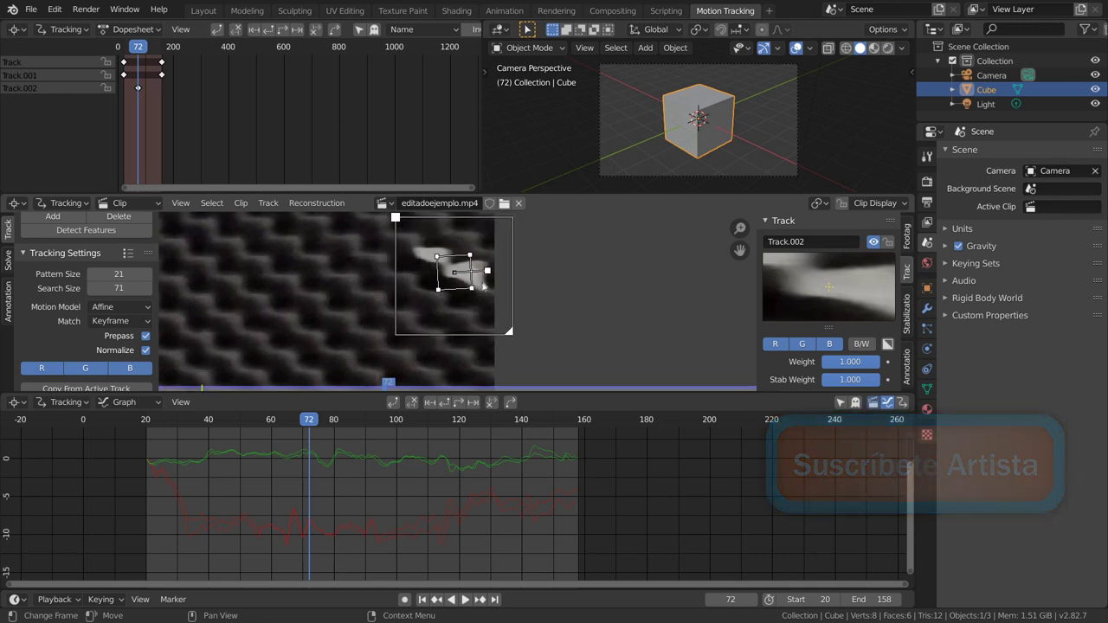
pyautogui.moveTo(485, 276); pyautogui.dragTo(539, 274)
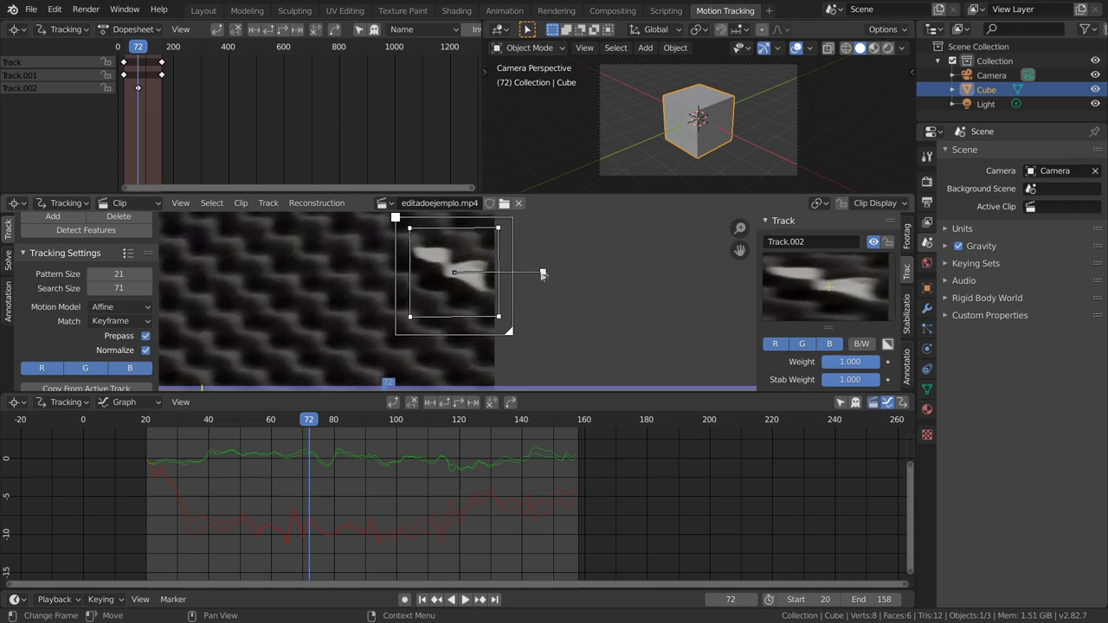
pyautogui.scroll(-5, 485, 290)
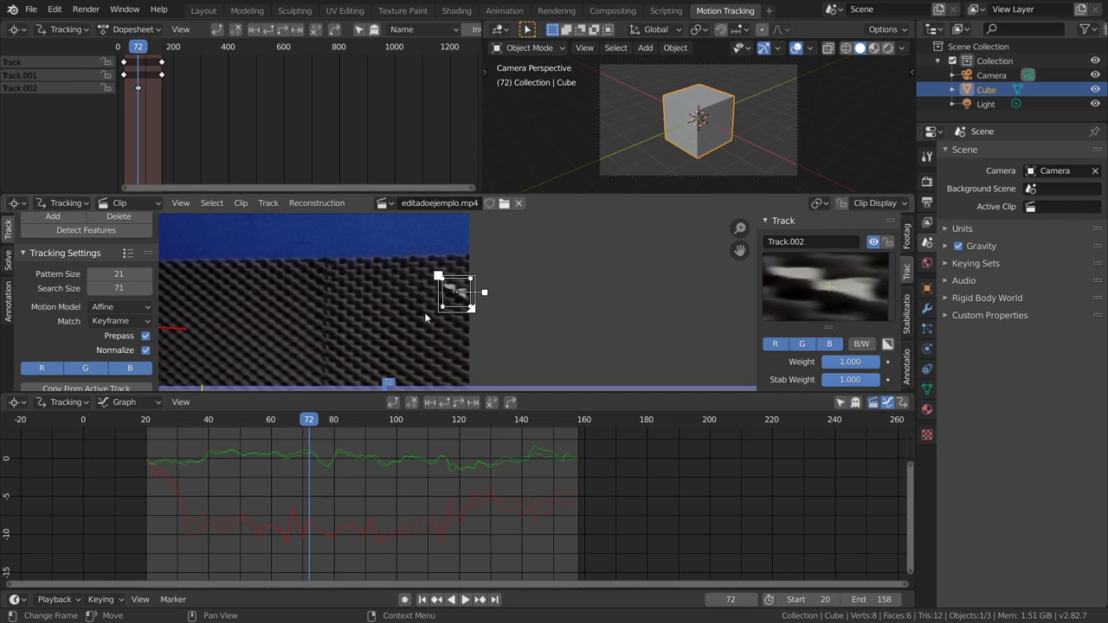
pyautogui.scroll(1, 425, 318)
# Track Track.002 forward from frame 72 to about frame 157.
pyautogui.press('e')
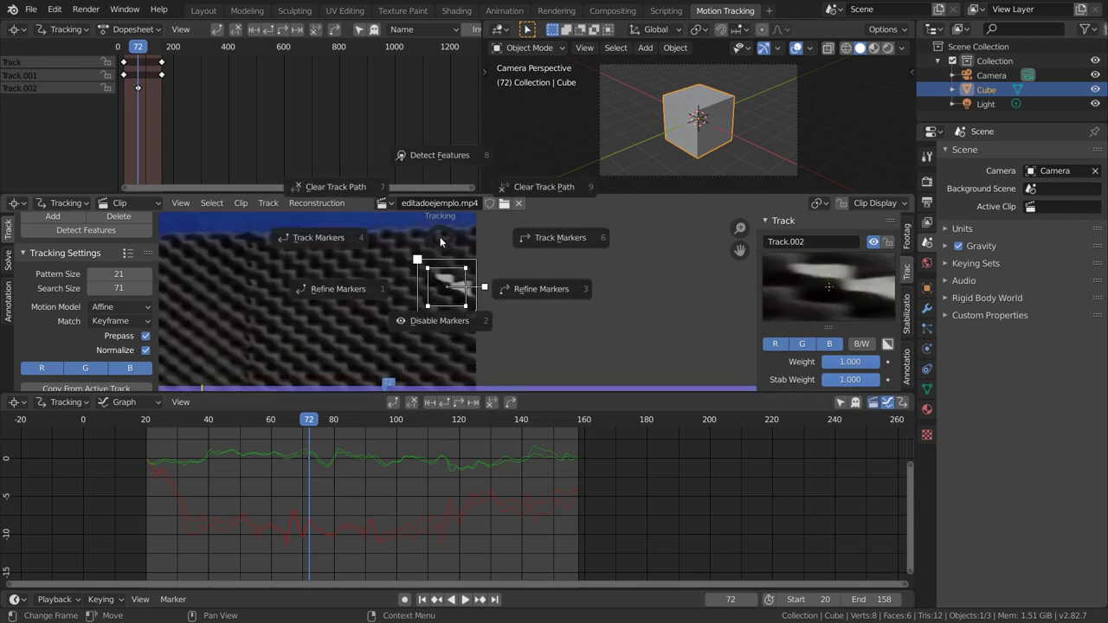
pyautogui.click(532, 241)
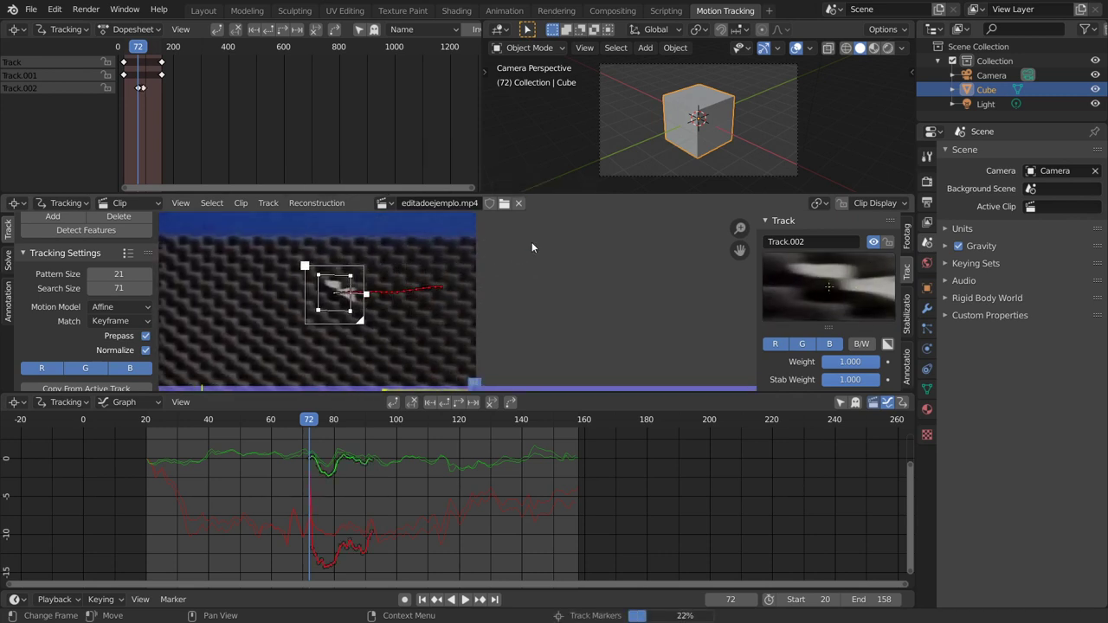
pyautogui.scroll(-3, 322, 323)
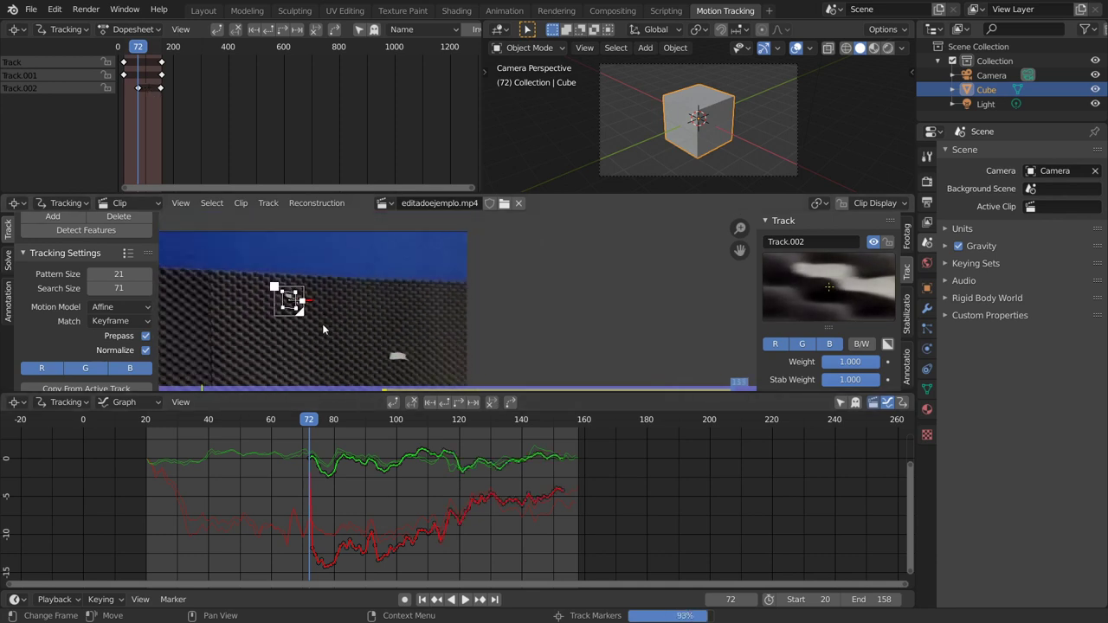
# Rewind and play the footage to review the markers, then scrub back to around frame 111.
pyautogui.click(234, 419)
pyautogui.press('space')
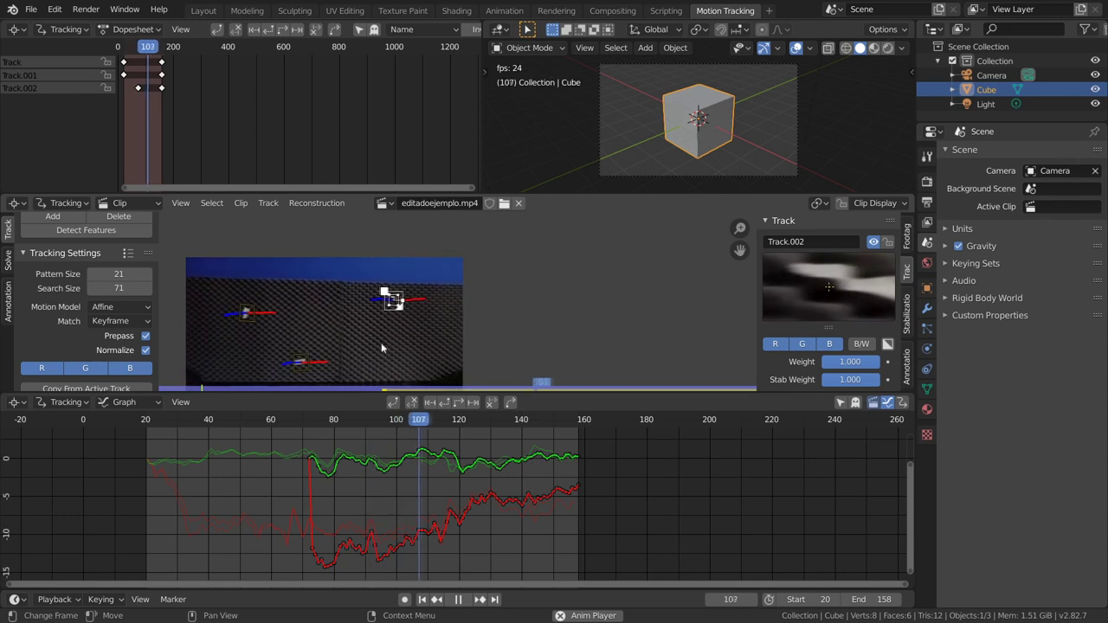
pyautogui.press('space')
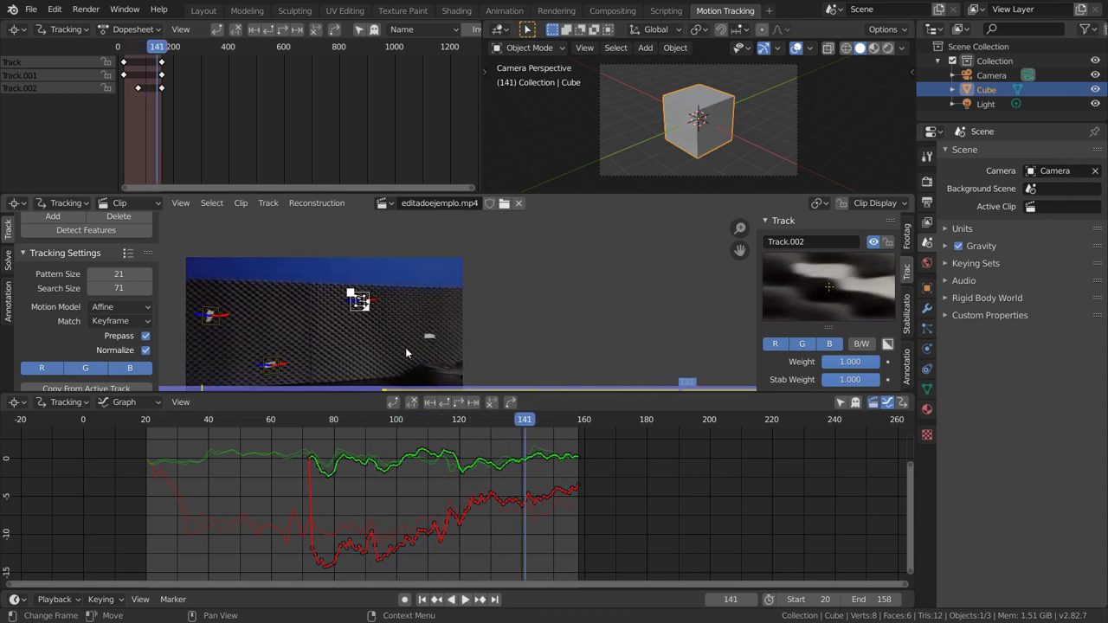
pyautogui.moveTo(524, 422)
pyautogui.mouseDown()
pyautogui.moveTo(432, 435)
pyautogui.moveTo(459, 435)
pyautogui.mouseUp()
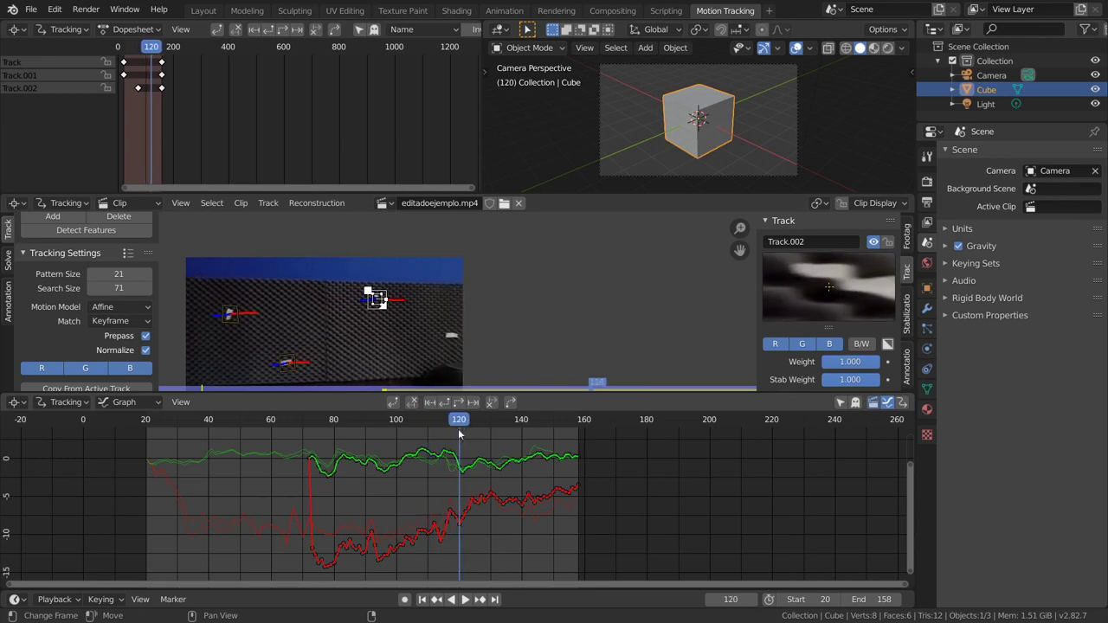
# Zoom in, place Track.003 on the tape, and enlarge and nudge its areas.
pyautogui.scroll(2, 446, 355)
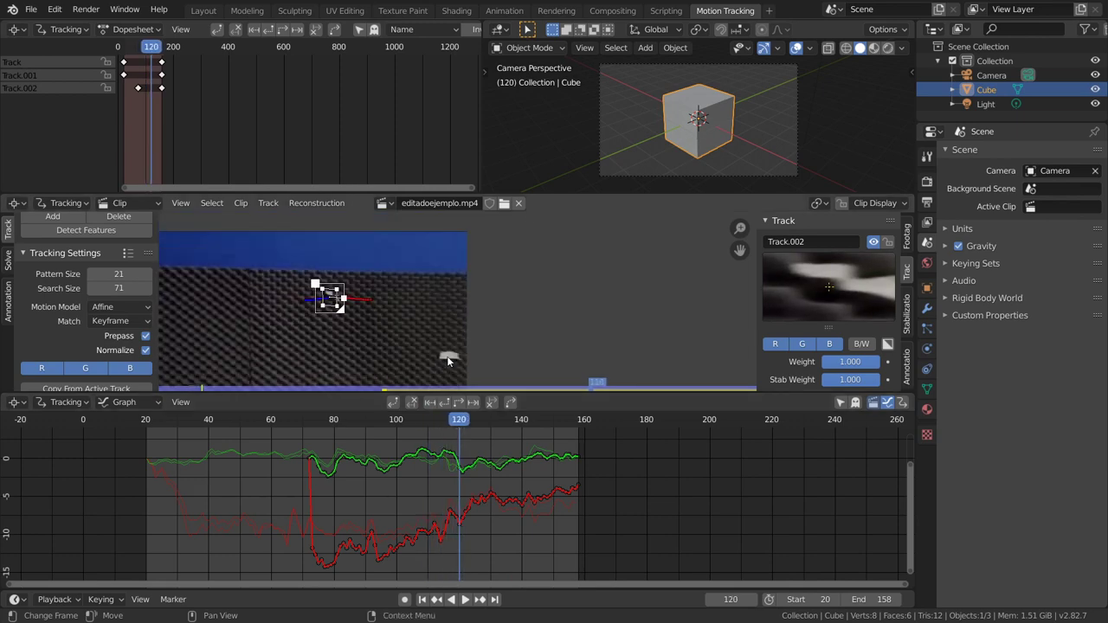
pyautogui.scroll(1, 476, 333)
pyautogui.scroll(2, 477, 333)
pyautogui.scroll(2, 463, 308)
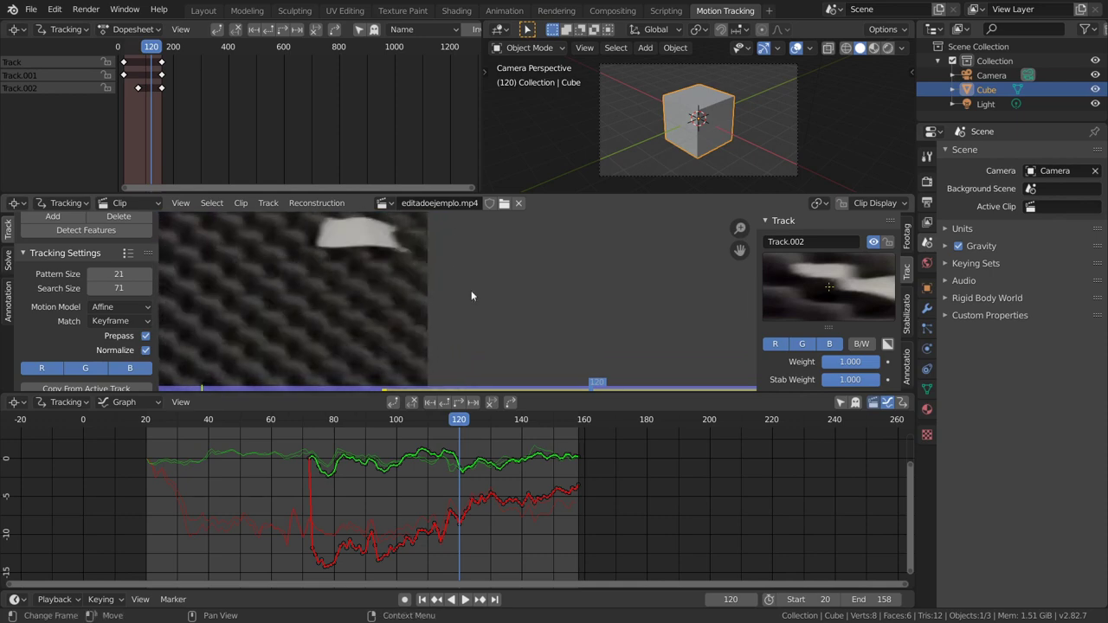
pyautogui.scroll(1, 471, 290)
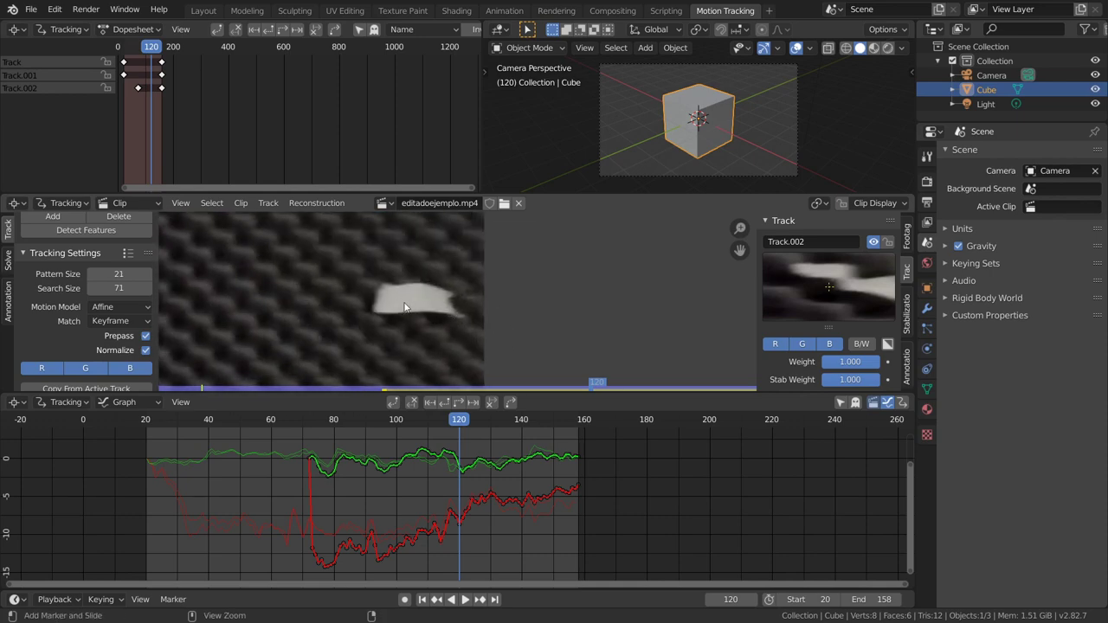
pyautogui.keyDown('ctrl'); pyautogui.click(404, 306); pyautogui.keyUp('ctrl')
pyautogui.press('s')
pyautogui.press('s')
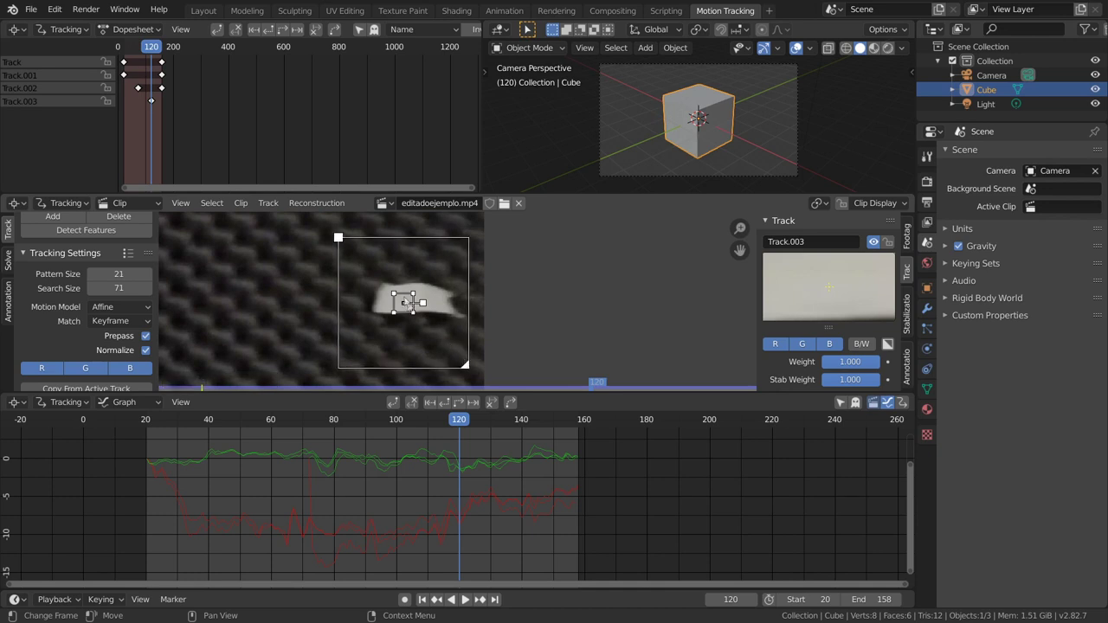
pyautogui.moveTo(414, 307); pyautogui.dragTo(464, 308)
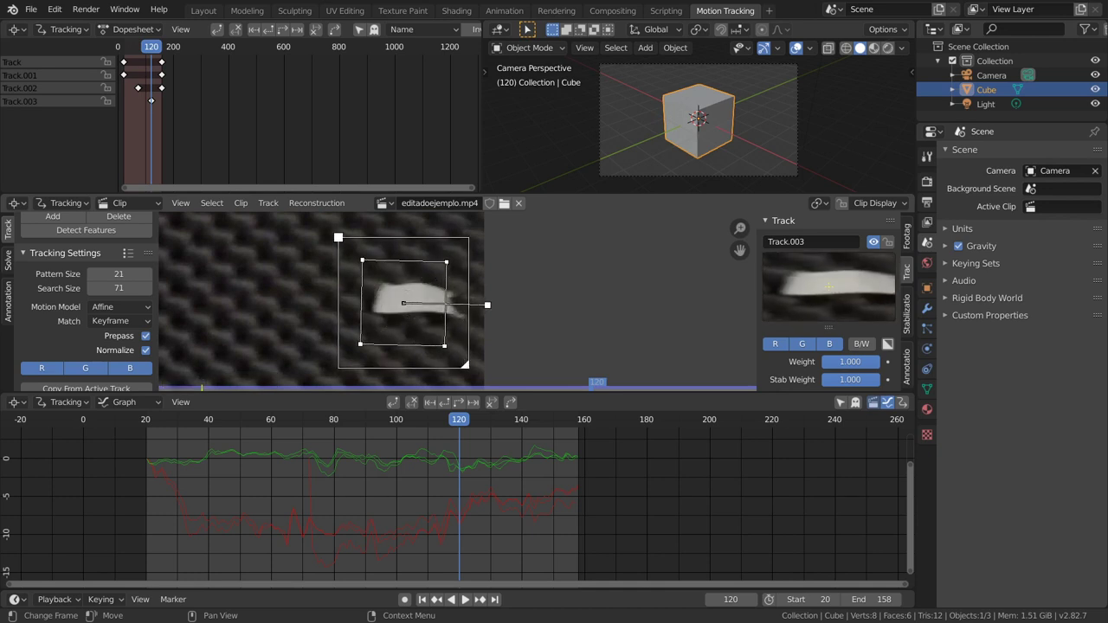
pyautogui.moveTo(403, 302); pyautogui.dragTo(413, 304)
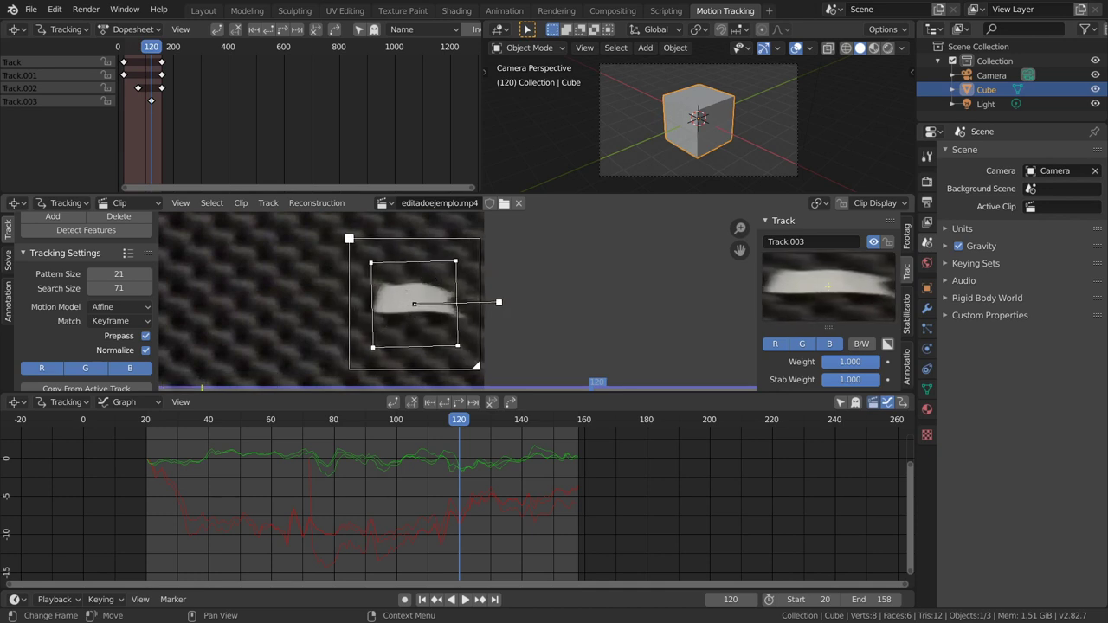
pyautogui.moveTo(498, 304); pyautogui.dragTo(517, 304)
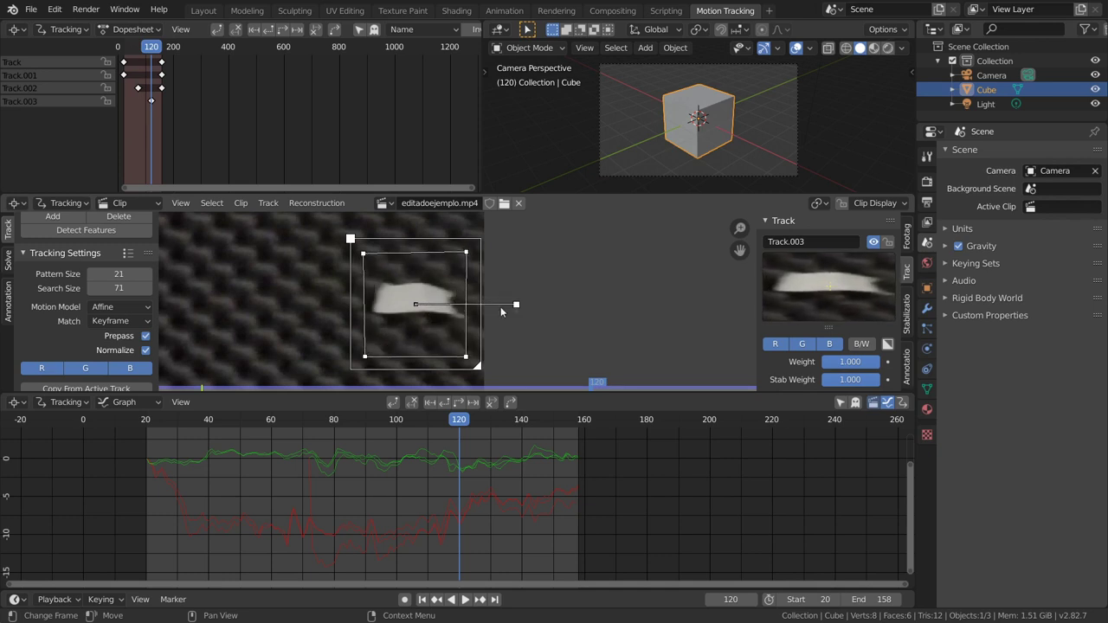
# Drag Track.003's four pattern corners onto the edges of the white patch.
pyautogui.moveTo(363, 253); pyautogui.dragTo(369, 273)
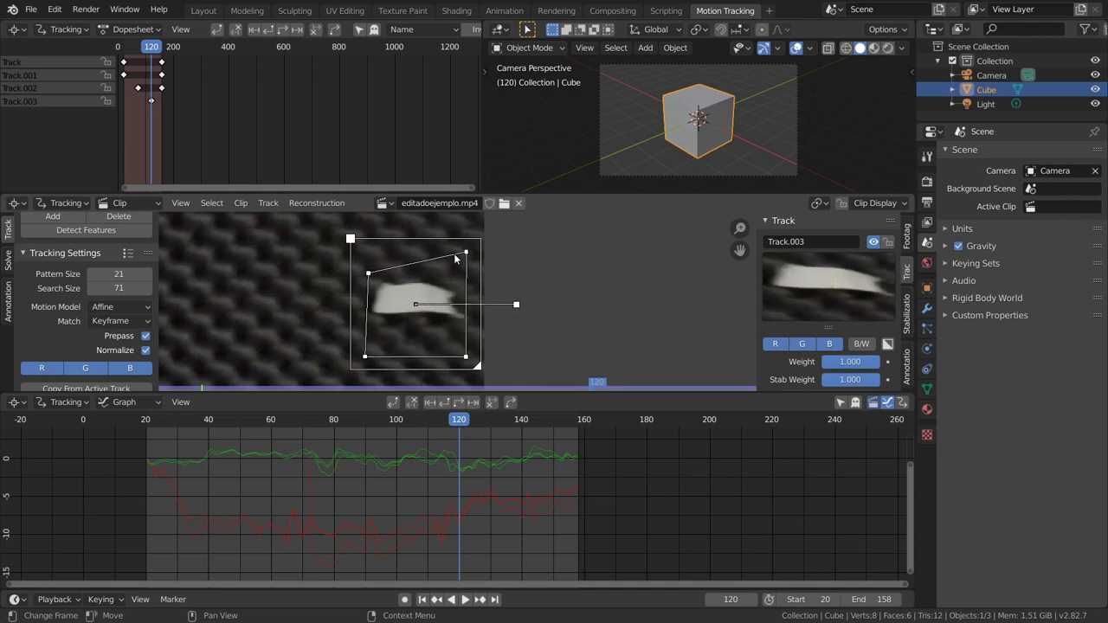
pyautogui.moveTo(451, 259); pyautogui.dragTo(450, 277)
pyautogui.moveTo(463, 362); pyautogui.dragTo(461, 348)
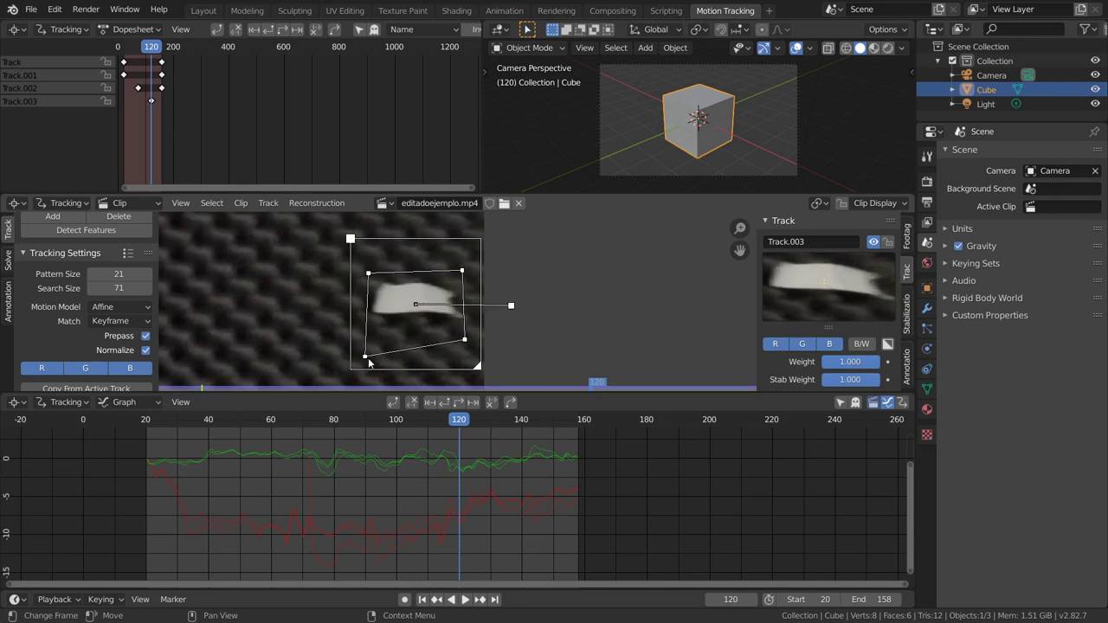
pyautogui.moveTo(364, 355); pyautogui.dragTo(366, 332)
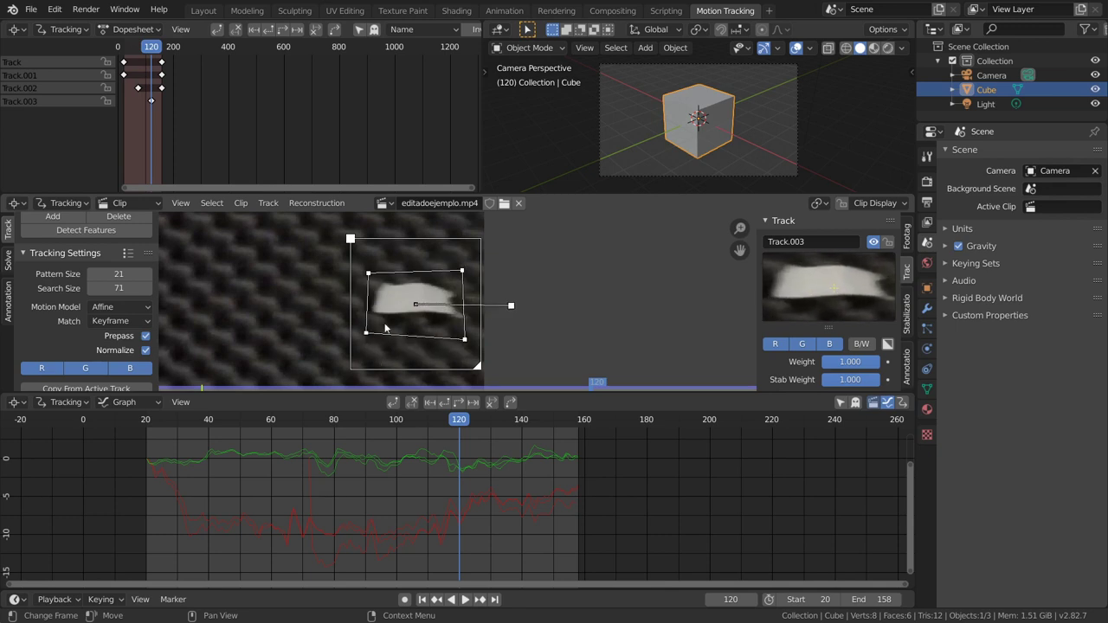
pyautogui.scroll(-4, 384, 327)
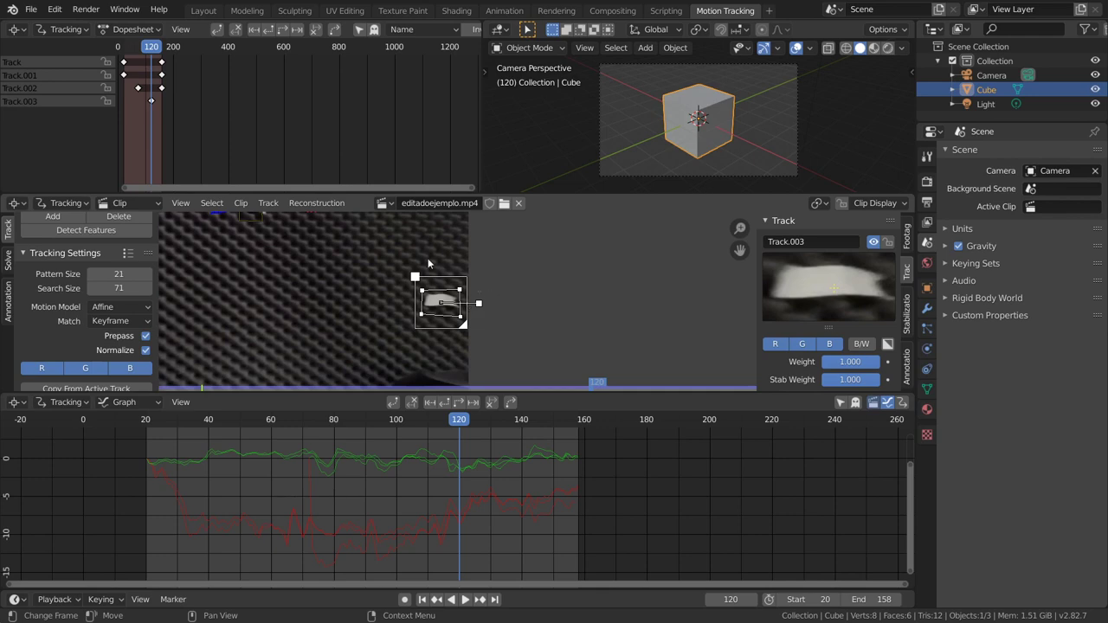
pyautogui.hotkey('shift', 't')
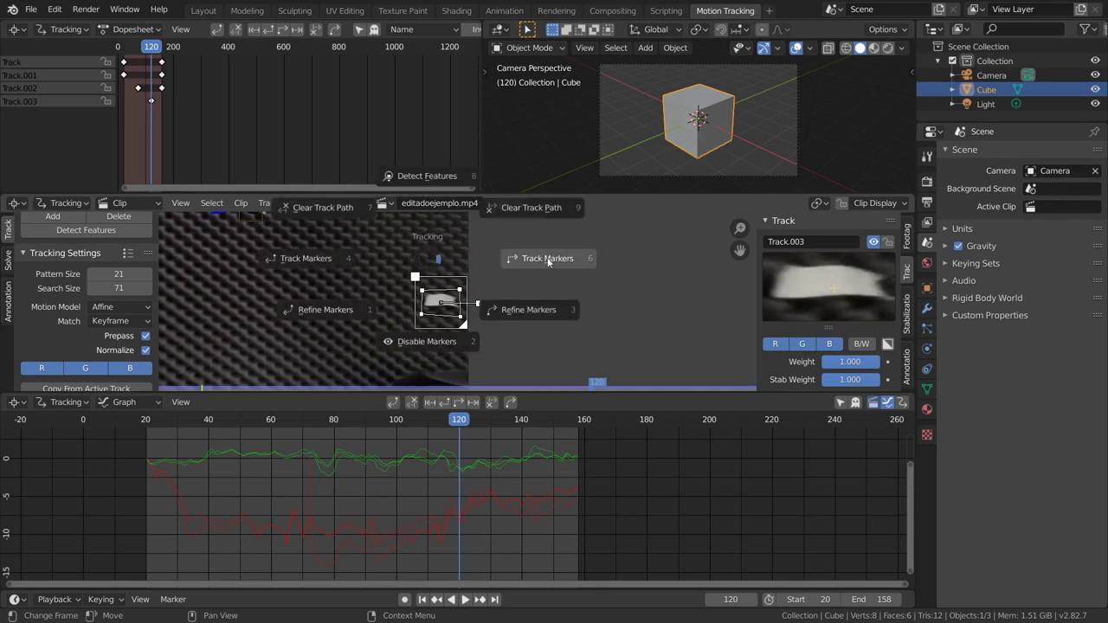
# Track Track.003 forward to frame 158, play back all four tracks, and return to frame 20.
pyautogui.click(528, 259)
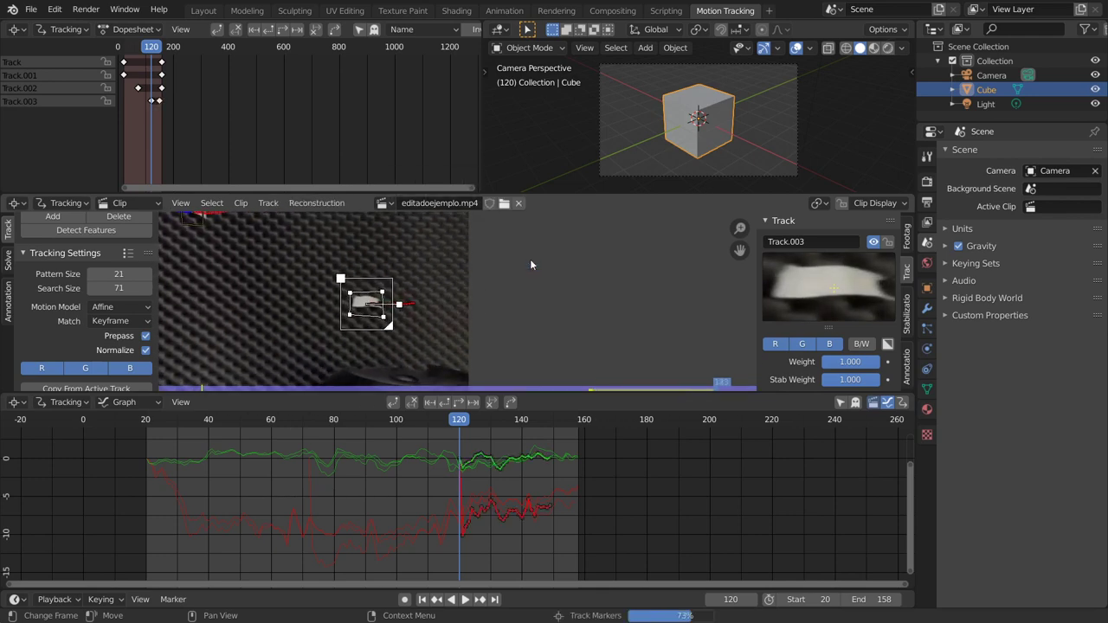
pyautogui.click(330, 524)
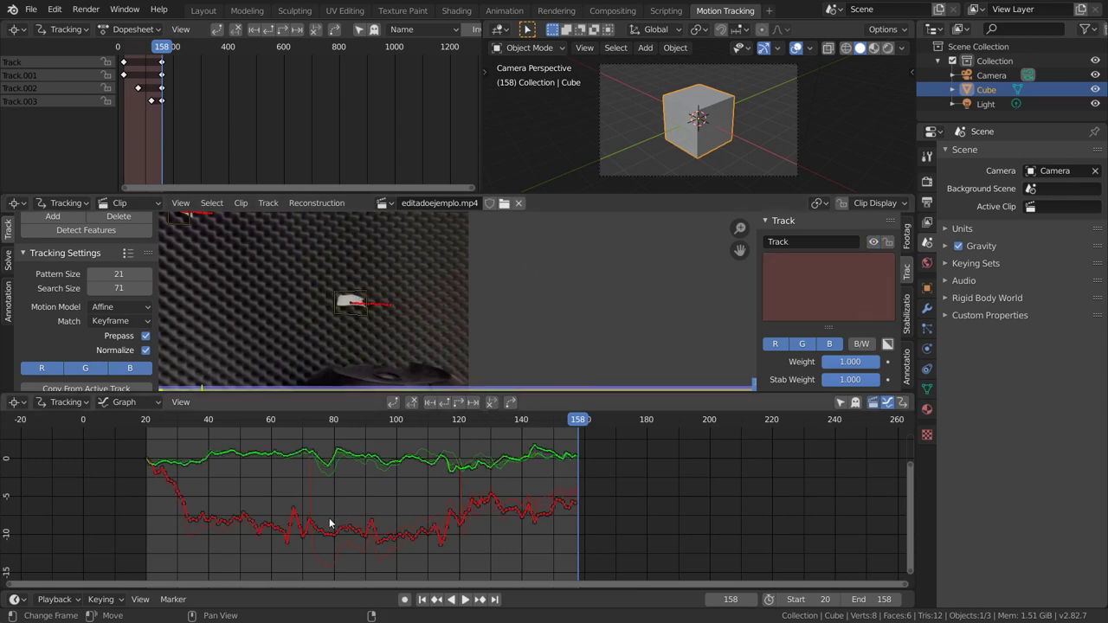
pyautogui.press('space')
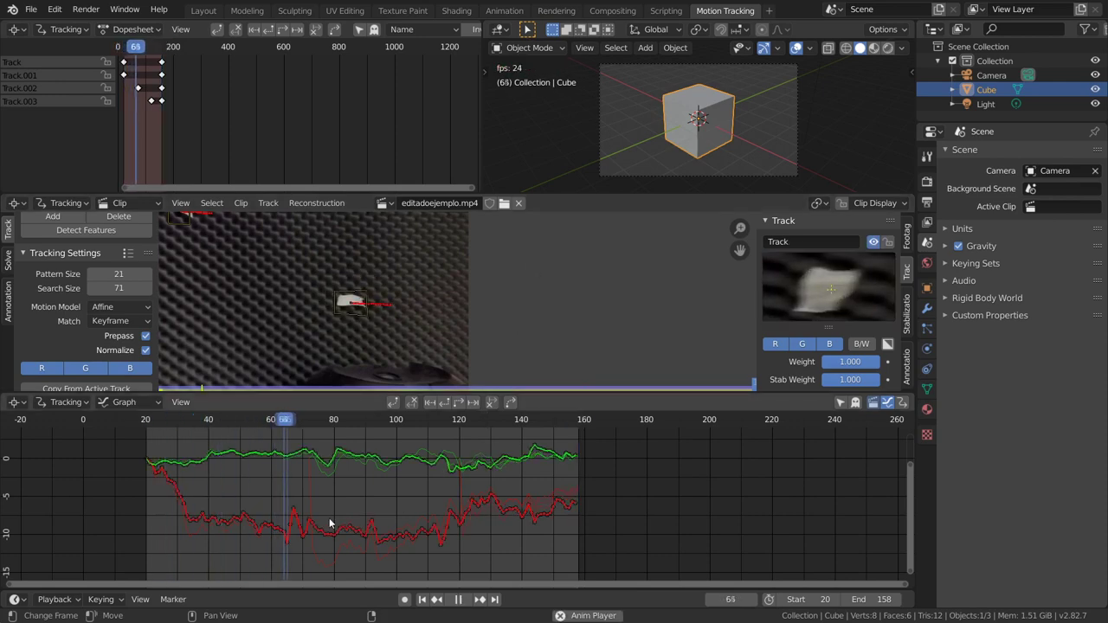
pyautogui.scroll(-1, 330, 523)
pyautogui.scroll(-3, 319, 340)
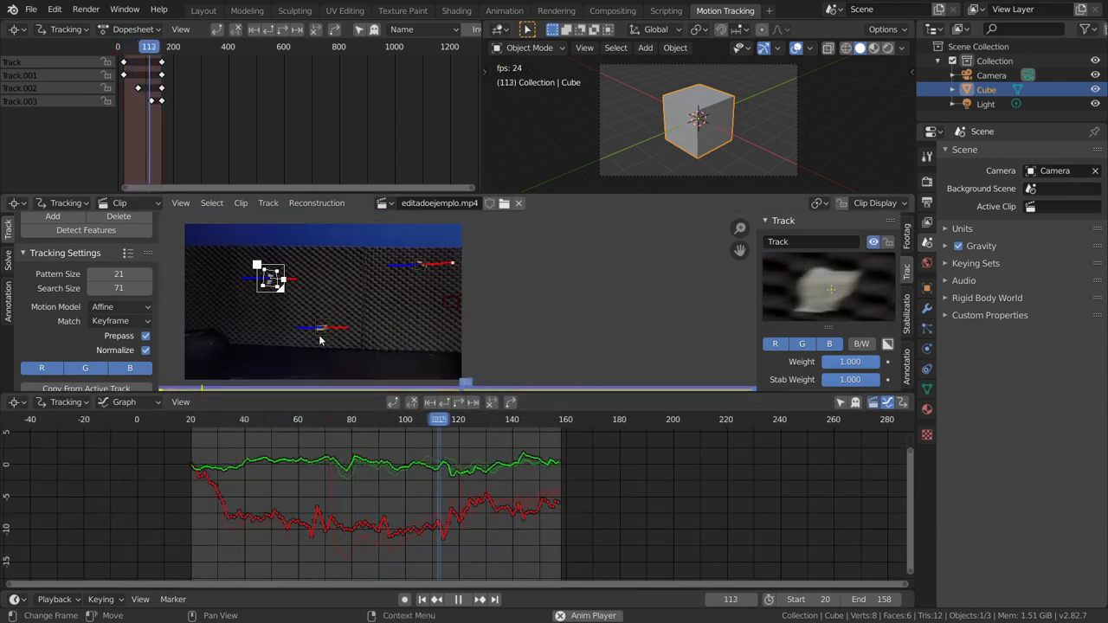
pyautogui.click(423, 599)
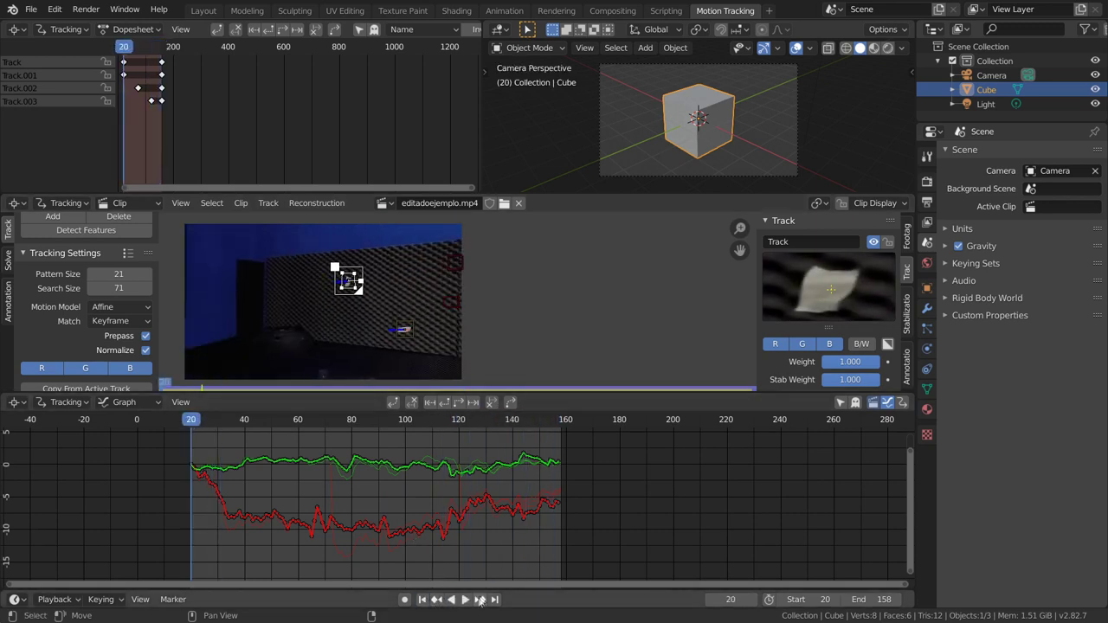
pyautogui.click(464, 601)
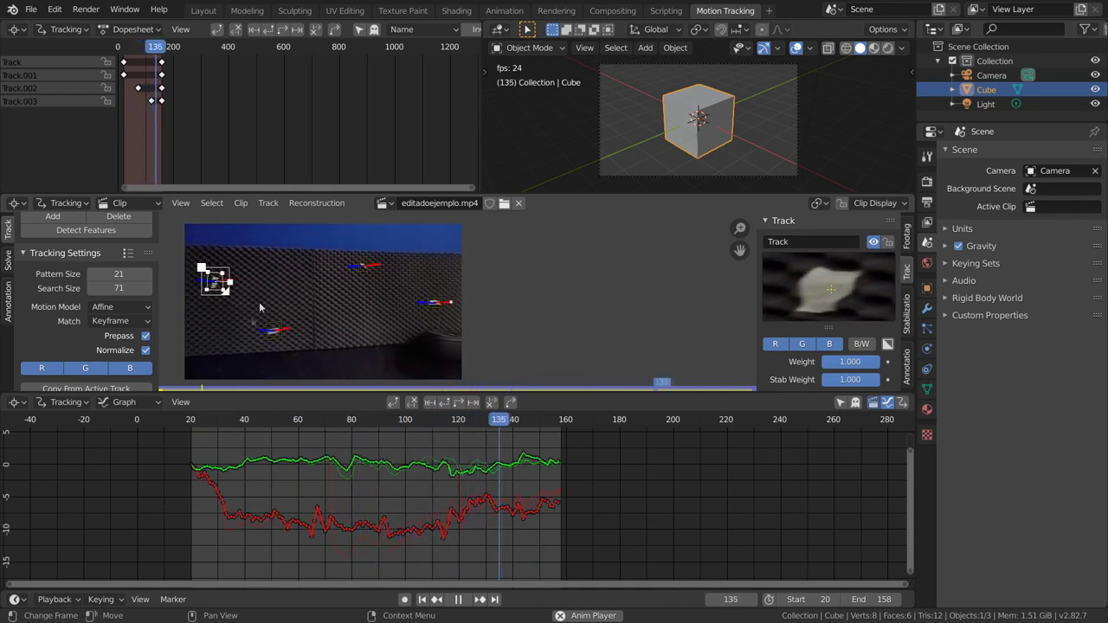
pyautogui.press('space')
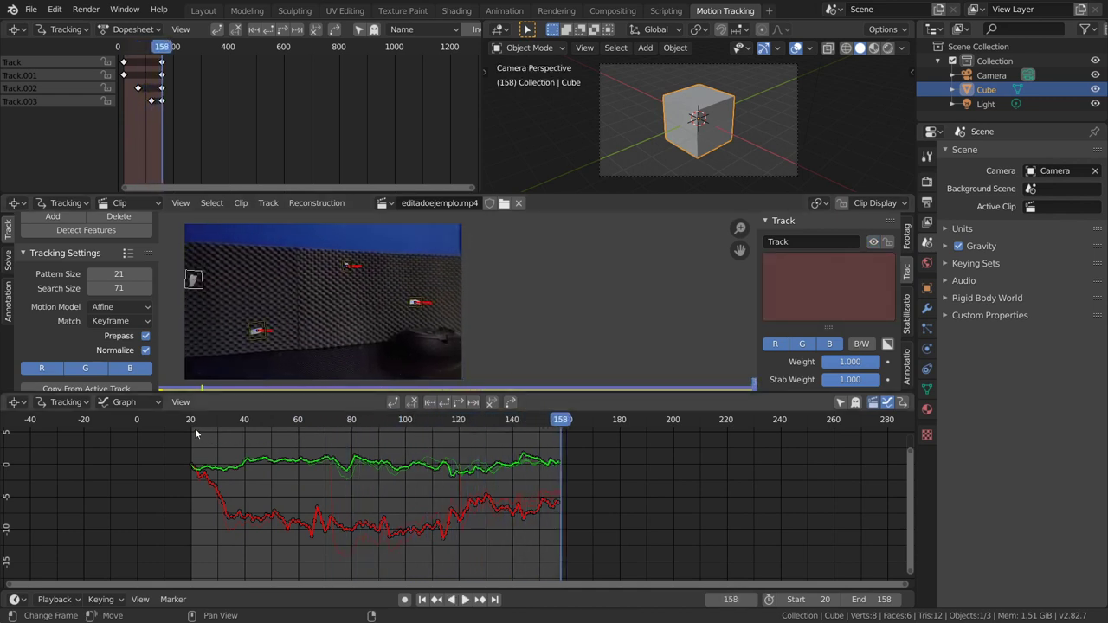
pyautogui.click(204, 435)
pyautogui.scroll(2, 423, 345)
pyautogui.scroll(2, 433, 272)
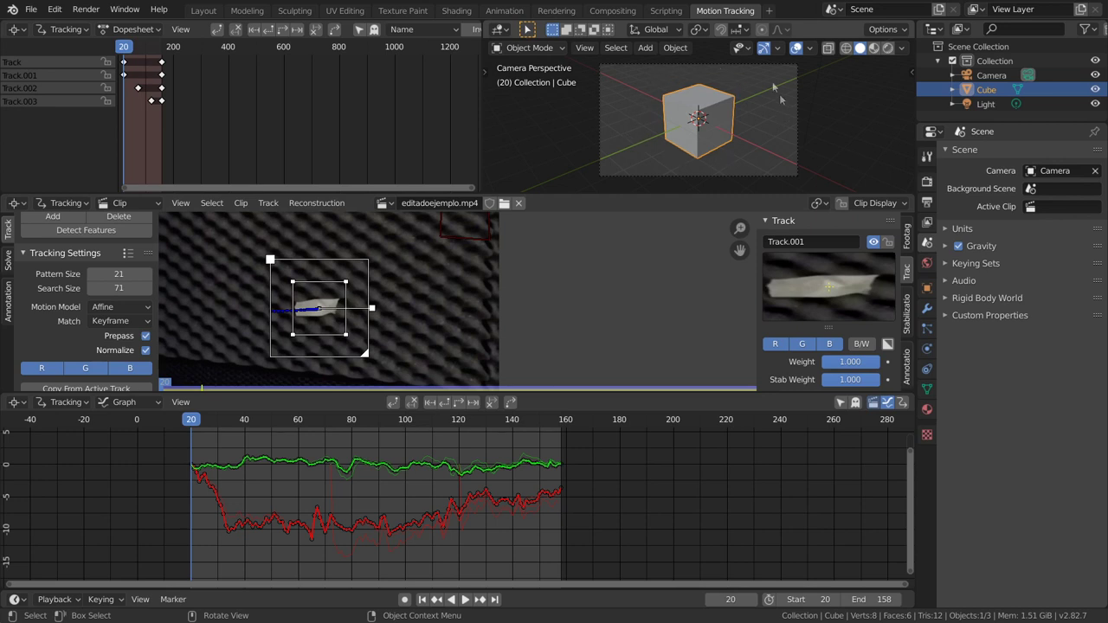
# Delete the default cube and add an empty linked to Track.001 via Reconstruction > Link Empty to Track.
pyautogui.press('Delete')
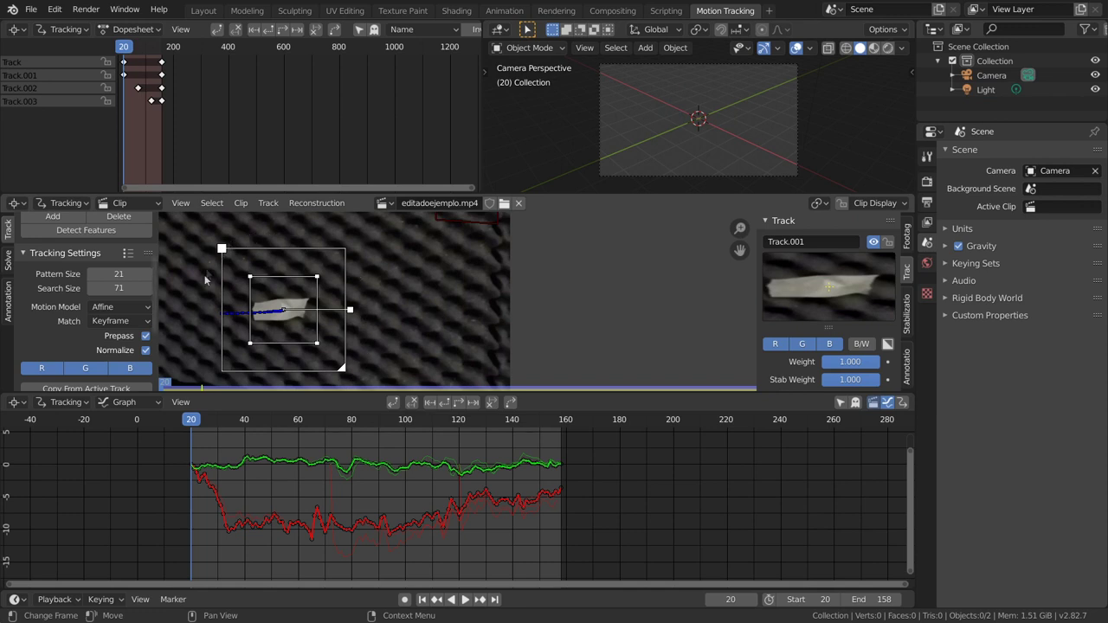
pyautogui.scroll(-2, 264, 343)
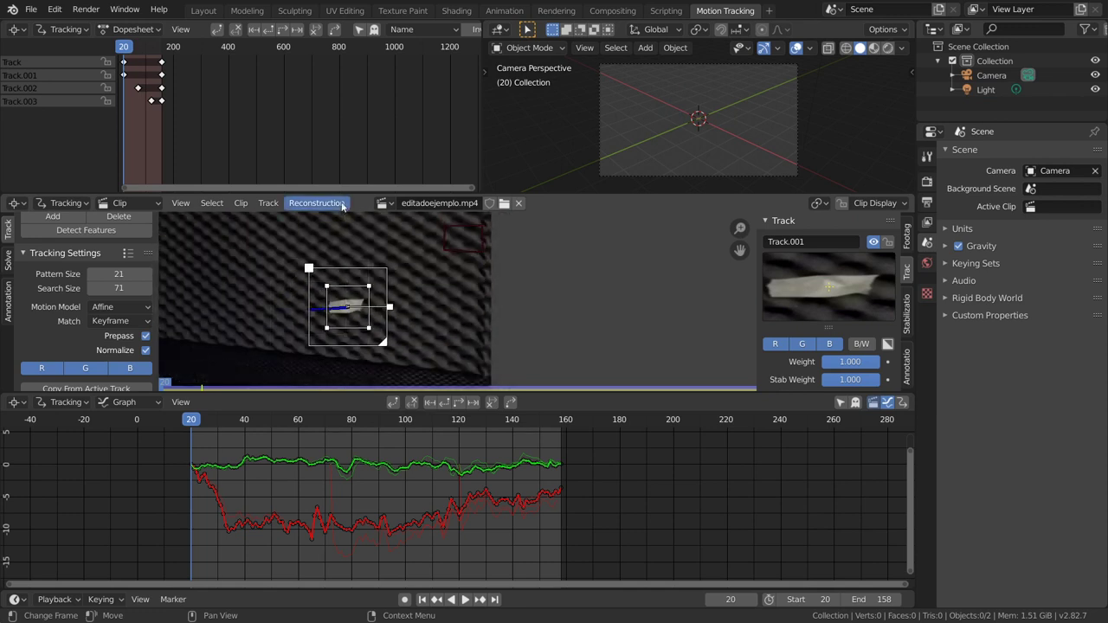
pyautogui.click(309, 206)
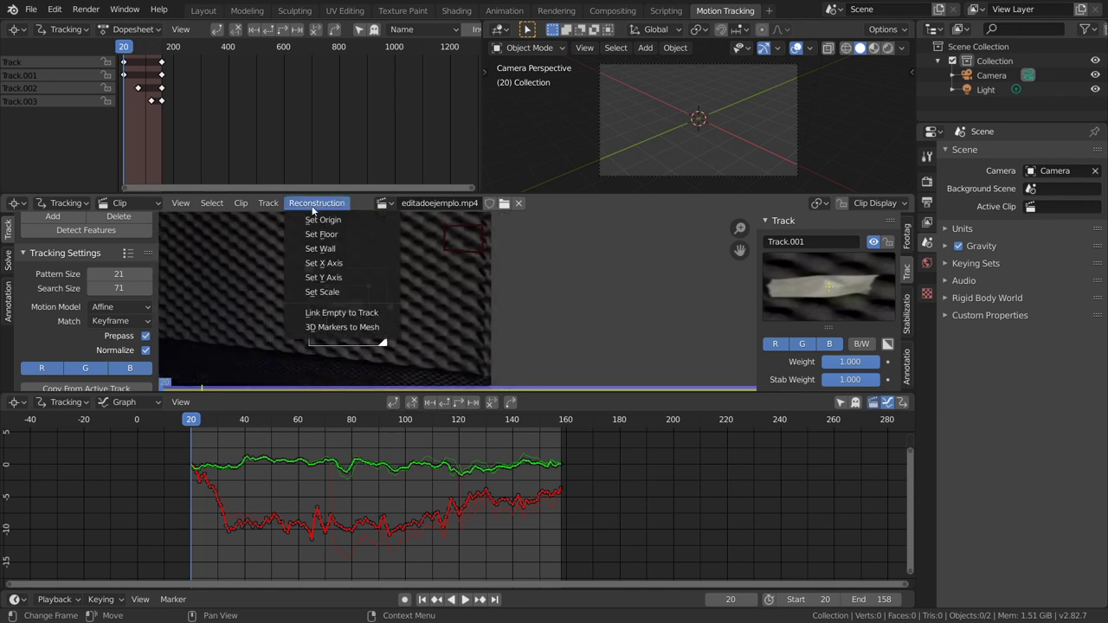
pyautogui.click(339, 316)
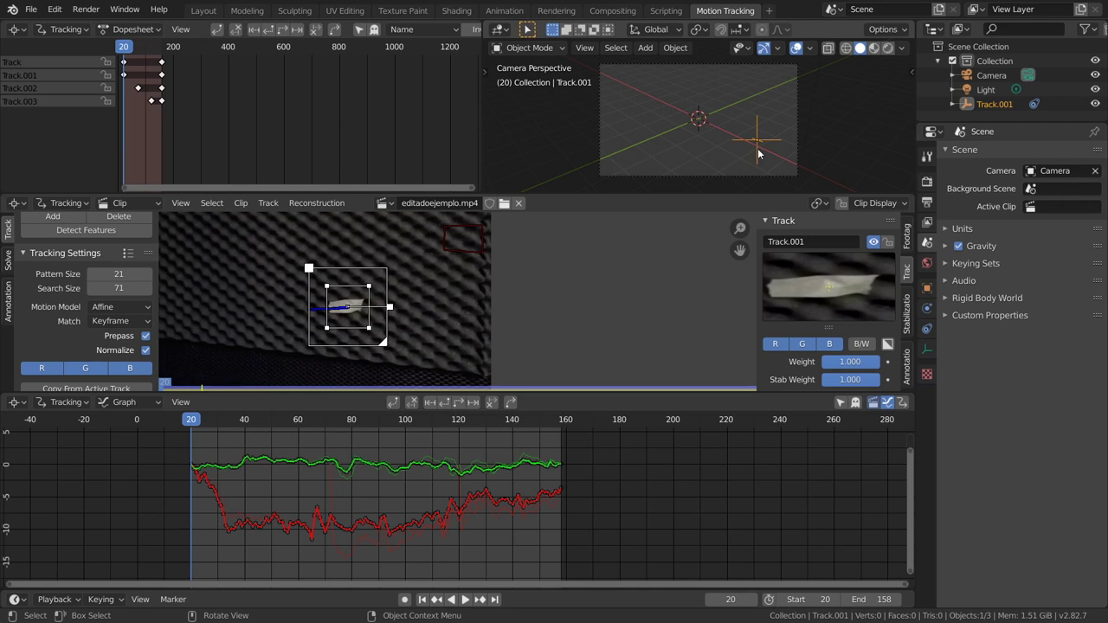
pyautogui.press('space')
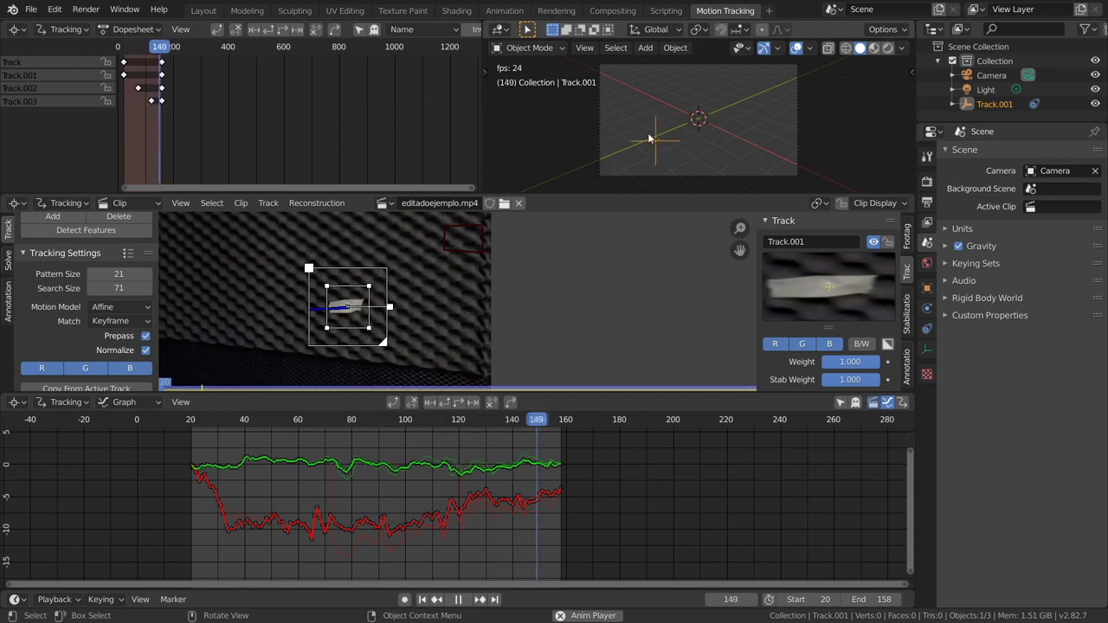
# In the Layout workspace, play the animation through the camera view to watch the Track.001 empty.
pyautogui.press('space')
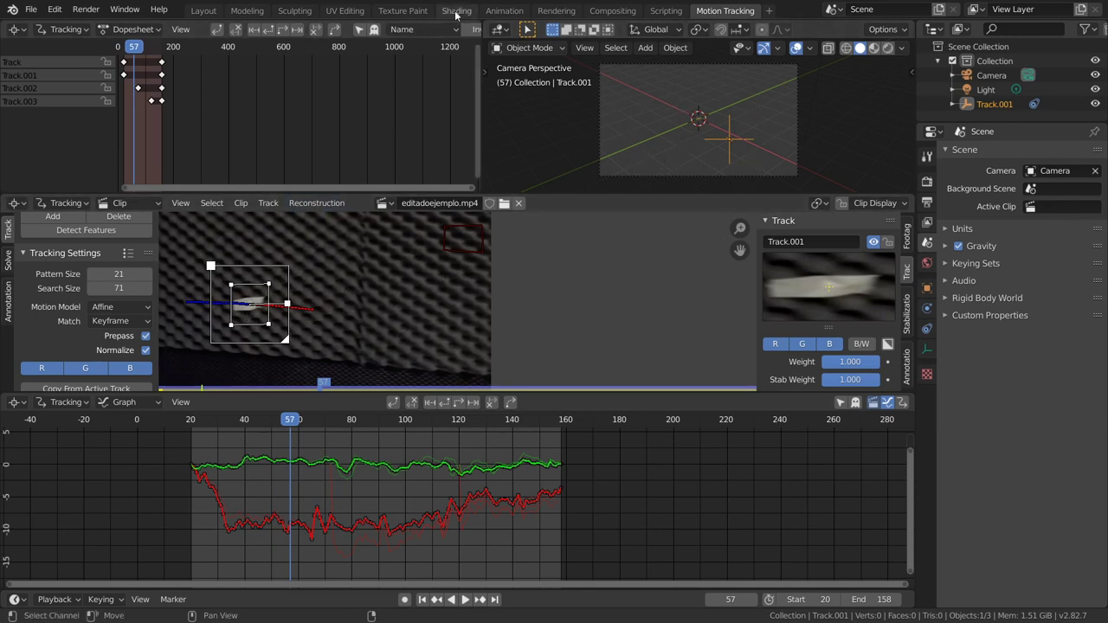
pyautogui.click(206, 12)
pyautogui.press('KP_0')
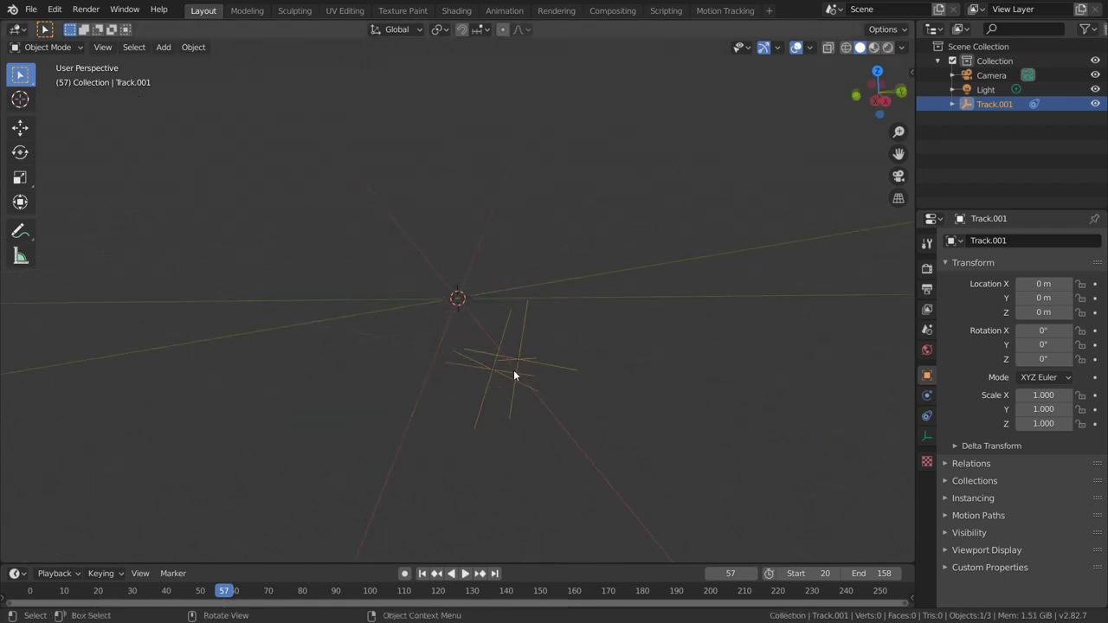
pyautogui.press('space')
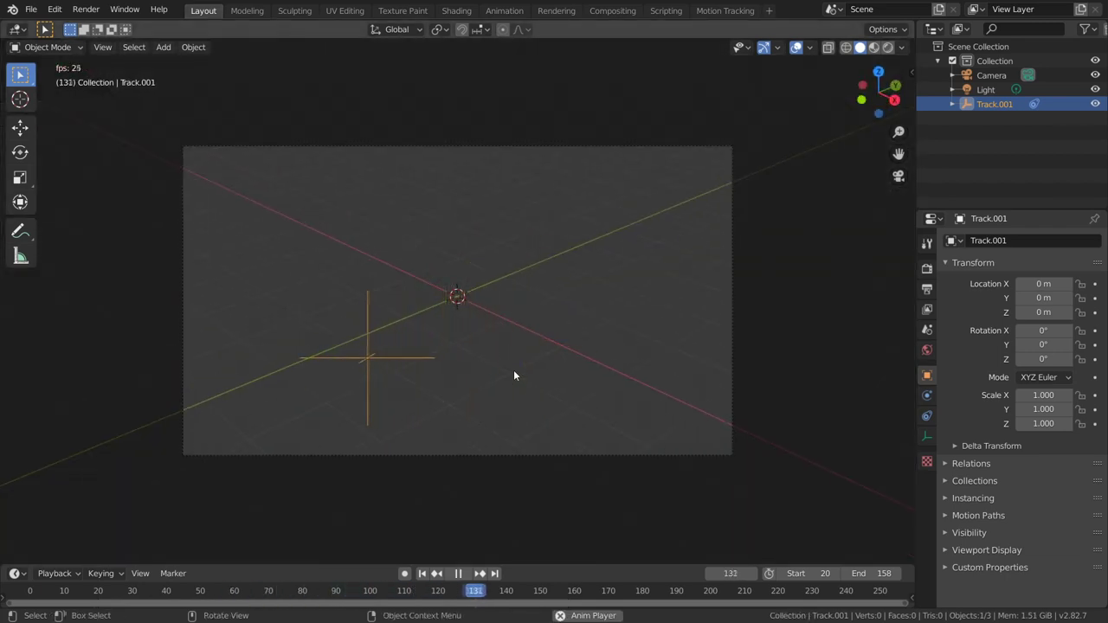
pyautogui.press('space')
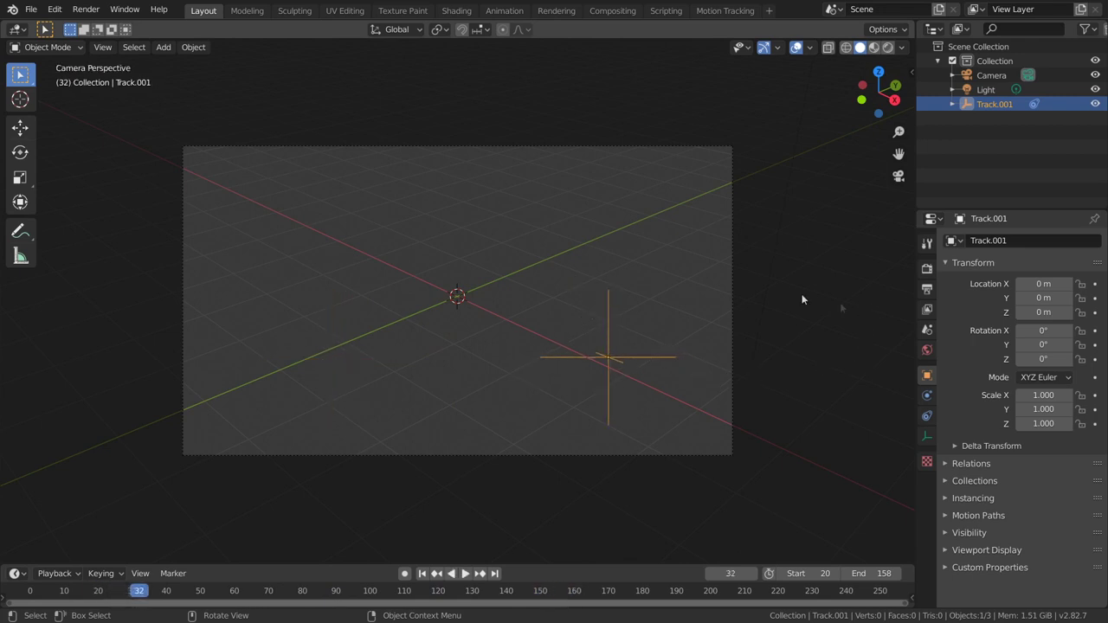
# Enable a camera background image with Movie Clip source editadoejemplo.mp4, then play it back.
pyautogui.click(731, 235)
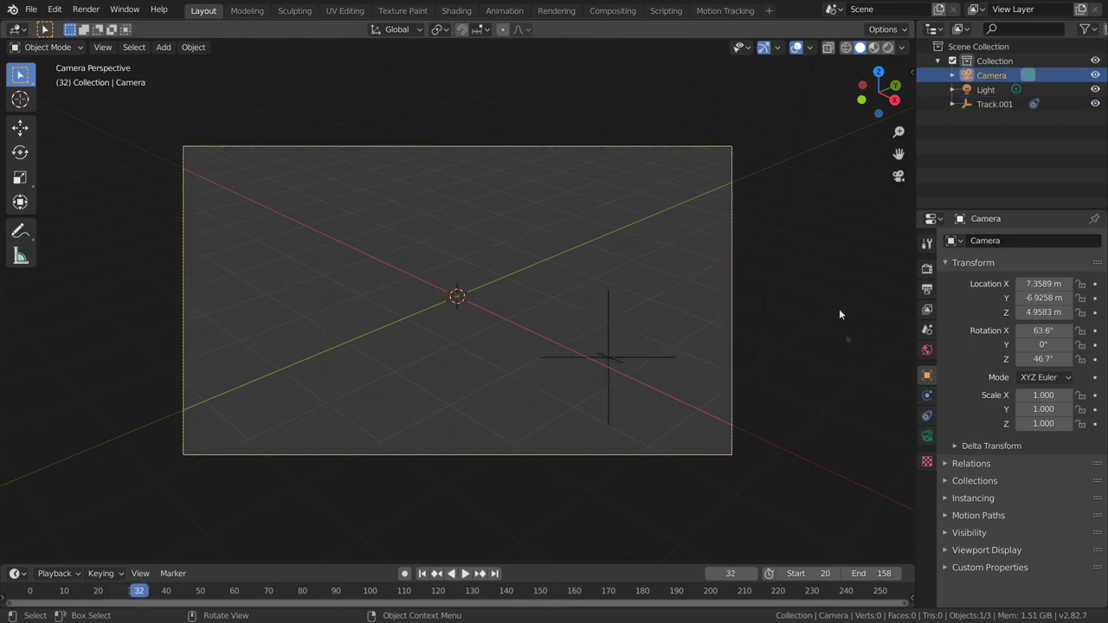
pyautogui.click(927, 437)
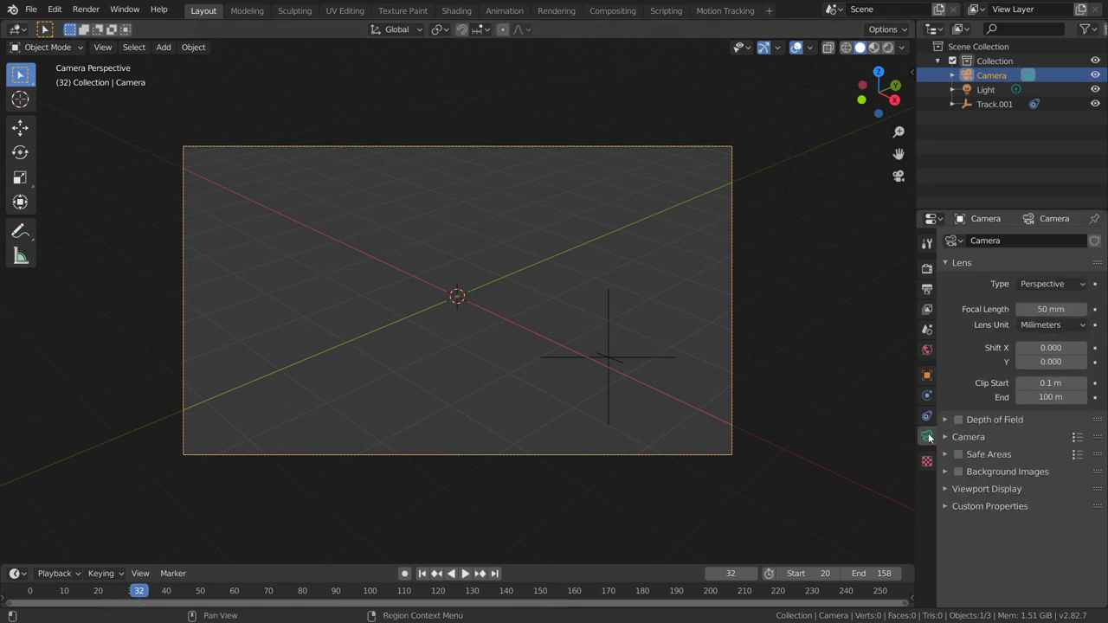
pyautogui.click(958, 472)
pyautogui.click(949, 473)
pyautogui.click(1052, 490)
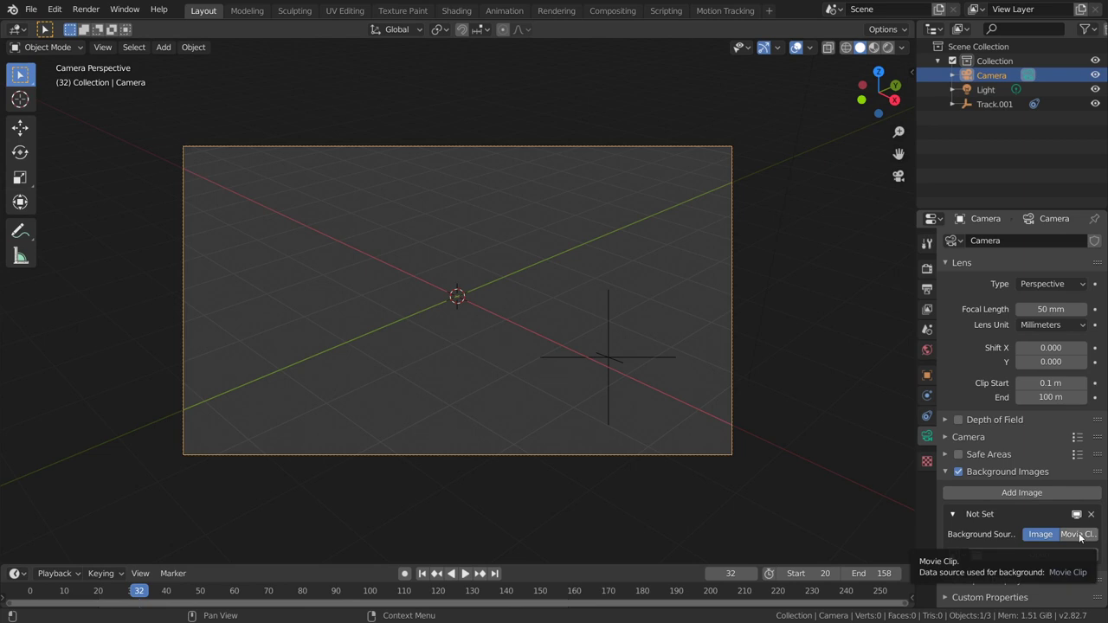
pyautogui.click(1077, 534)
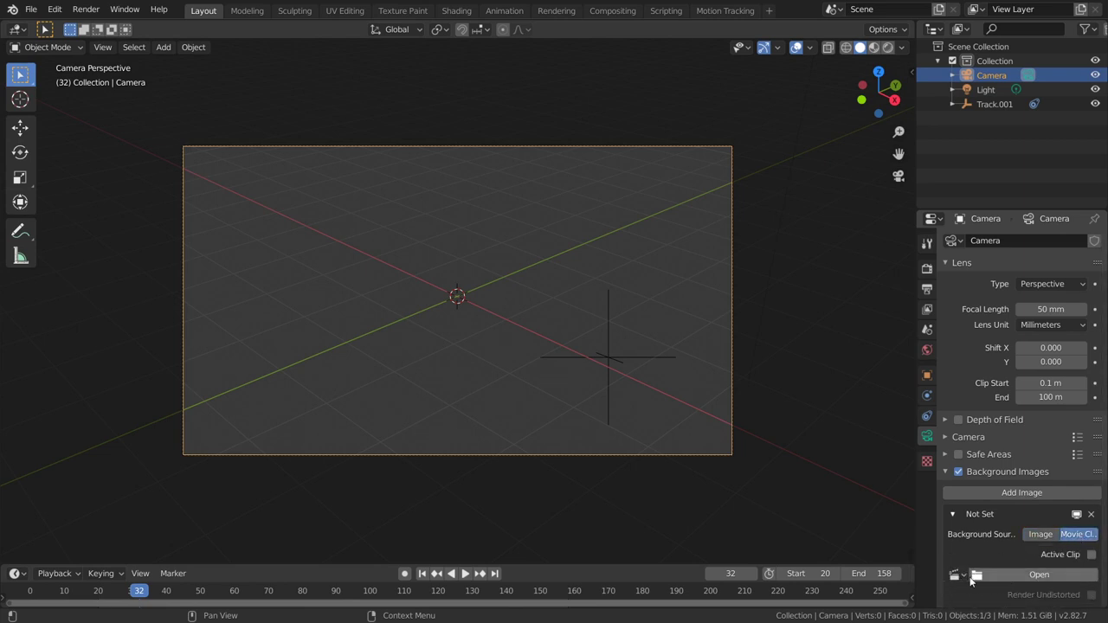
pyautogui.click(953, 575)
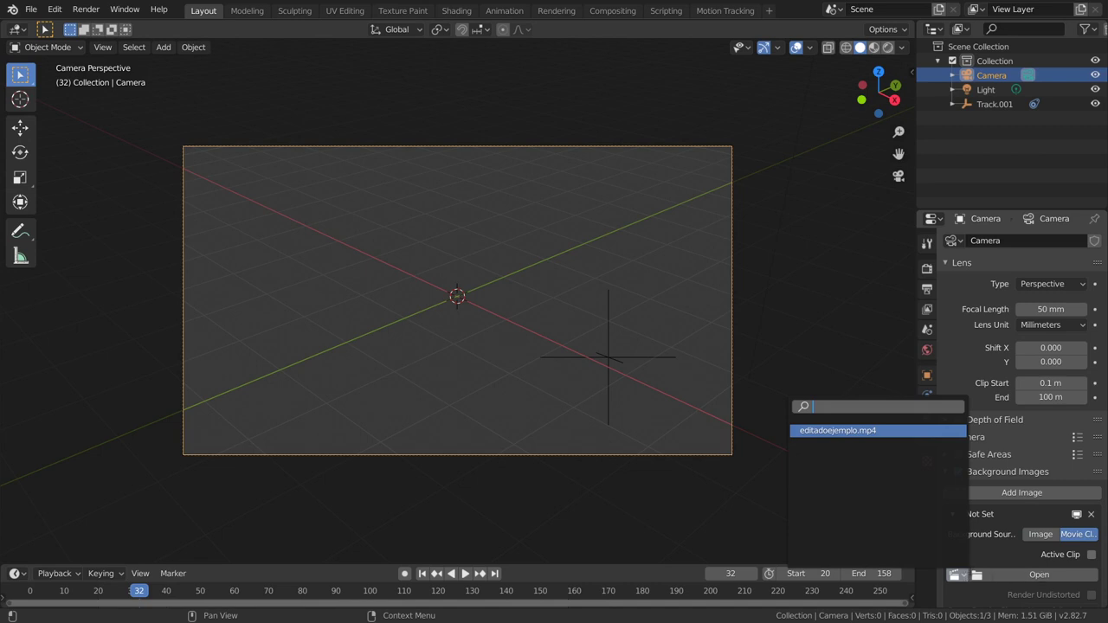
pyautogui.click(823, 431)
pyautogui.press('space')
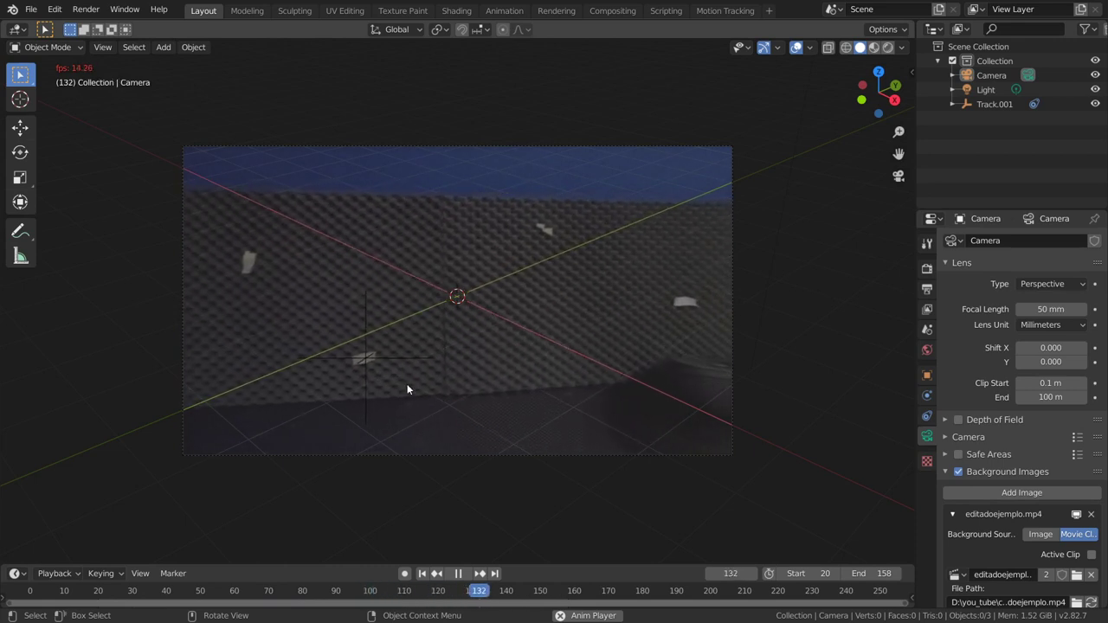
# Stop playback, leave the camera view and orbit around the scene.
pyautogui.press('space')
pyautogui.scroll(-3, 434, 370)
pyautogui.moveTo(434, 371); pyautogui.dragTo(414, 399, button='middle')
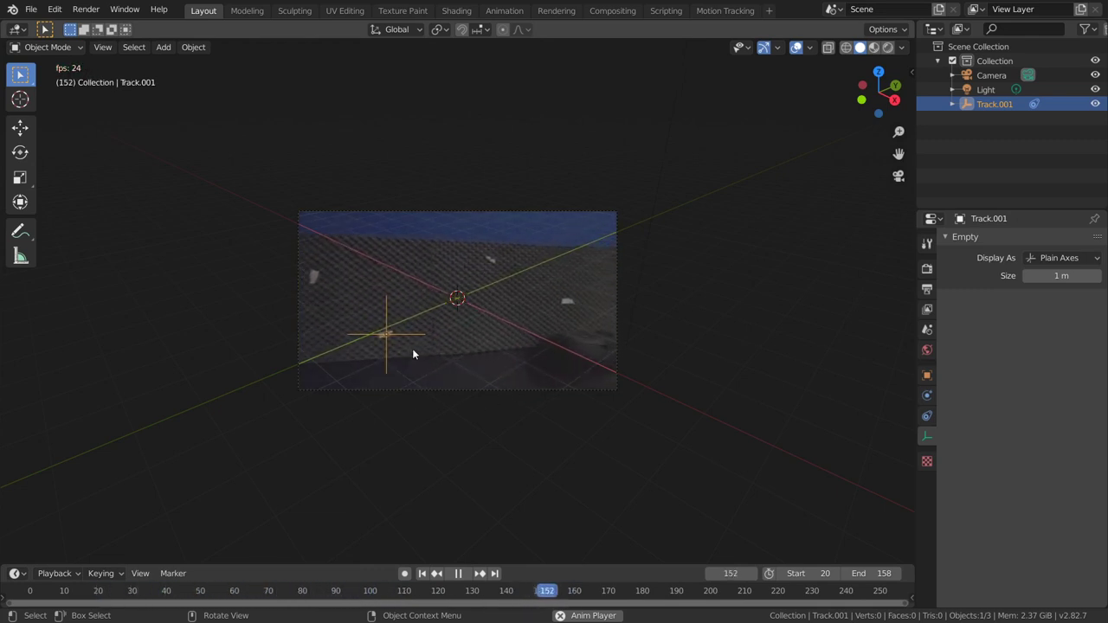
pyautogui.press('space')
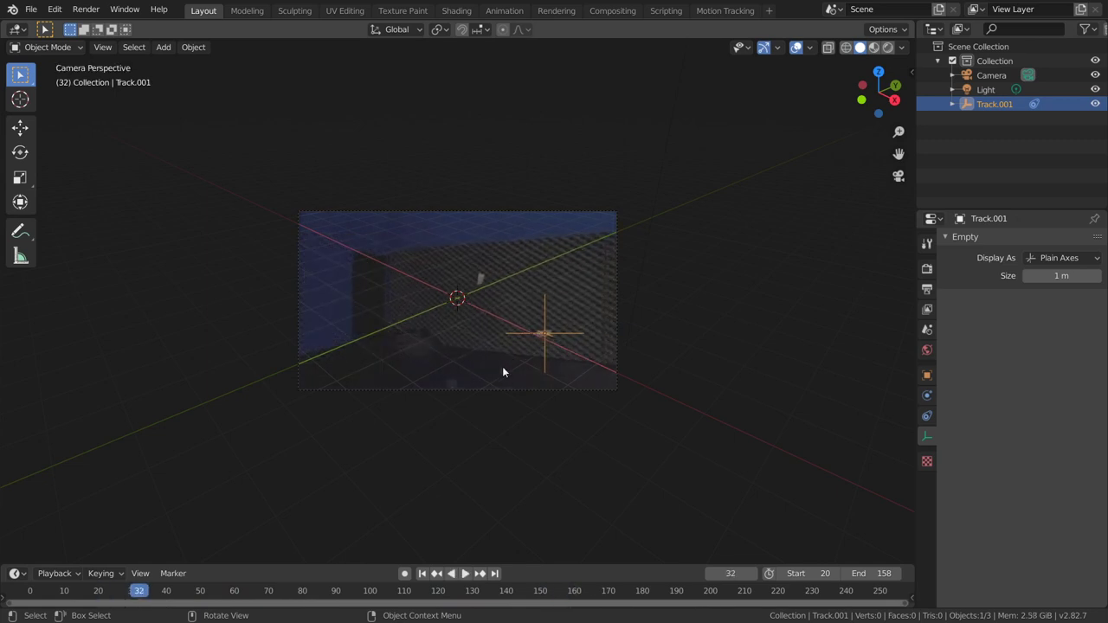
pyautogui.press('KP_0')
pyautogui.moveTo(647, 430)
pyautogui.mouseDown(button='middle')
pyautogui.moveTo(593, 272)
pyautogui.moveTo(571, 274)
pyautogui.mouseUp(button='middle')
# Snap the 3D cursor to the selected Track.001 empty with Cursor to Selected.
pyautogui.hotkey('shift', 's')
pyautogui.click(546, 350)
pyautogui.scroll(-3, 569, 212)
pyautogui.moveTo(502, 272); pyautogui.dragTo(508, 276, button='middle')
pyautogui.hotkey('shift', 'a')
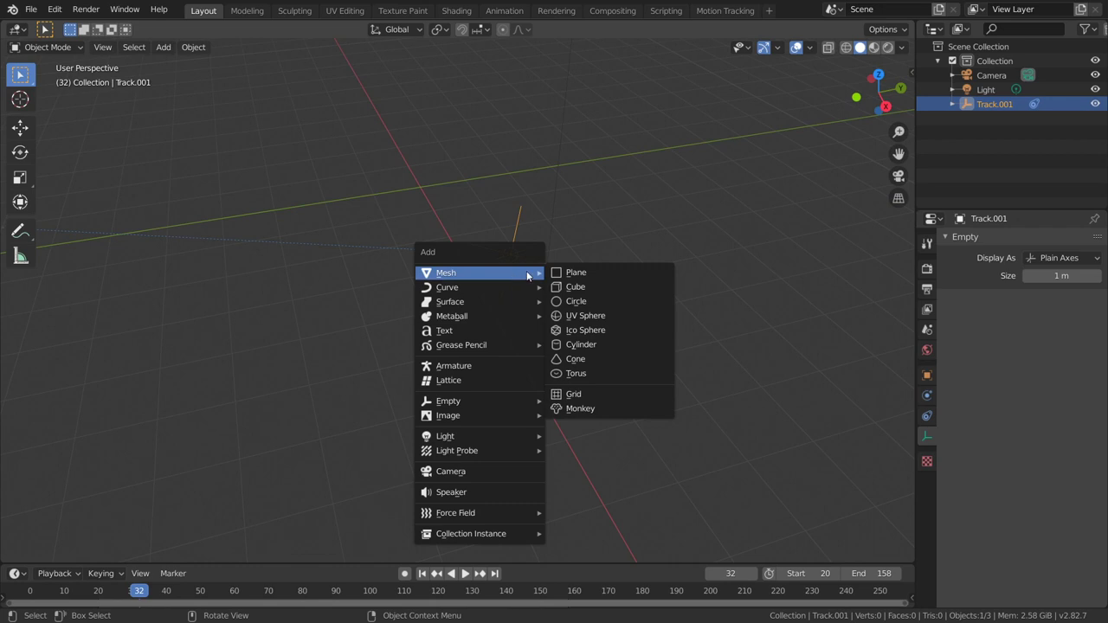
# Add a Suzanne monkey at the empty, view through the camera, and rotate it about Z.
pyautogui.click(599, 408)
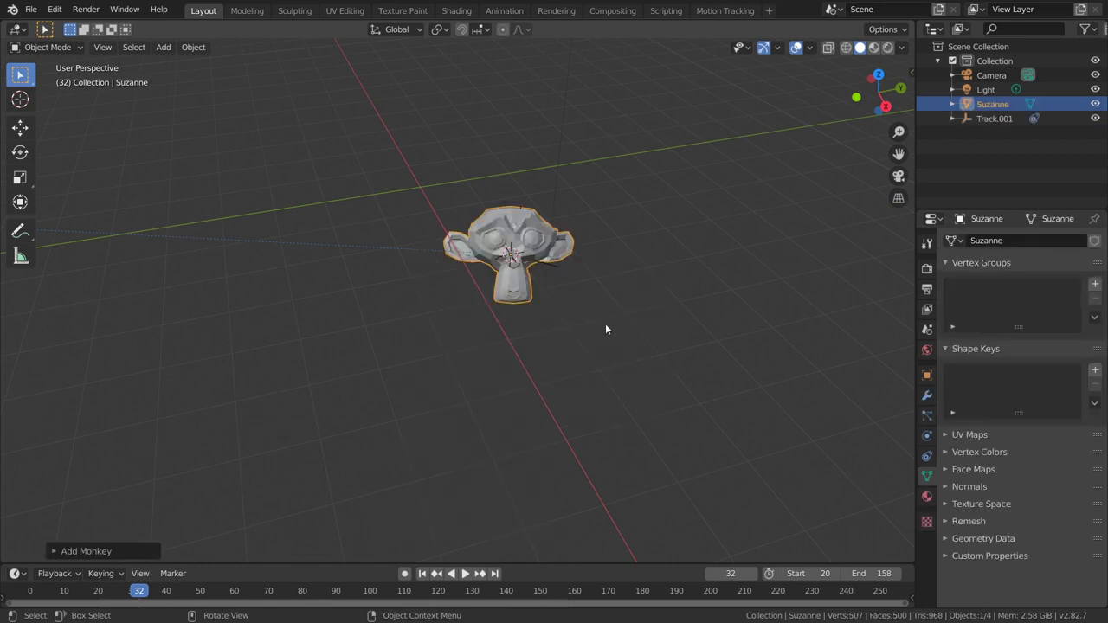
pyautogui.press('KP_0')
pyautogui.press('r')
pyautogui.press('z')
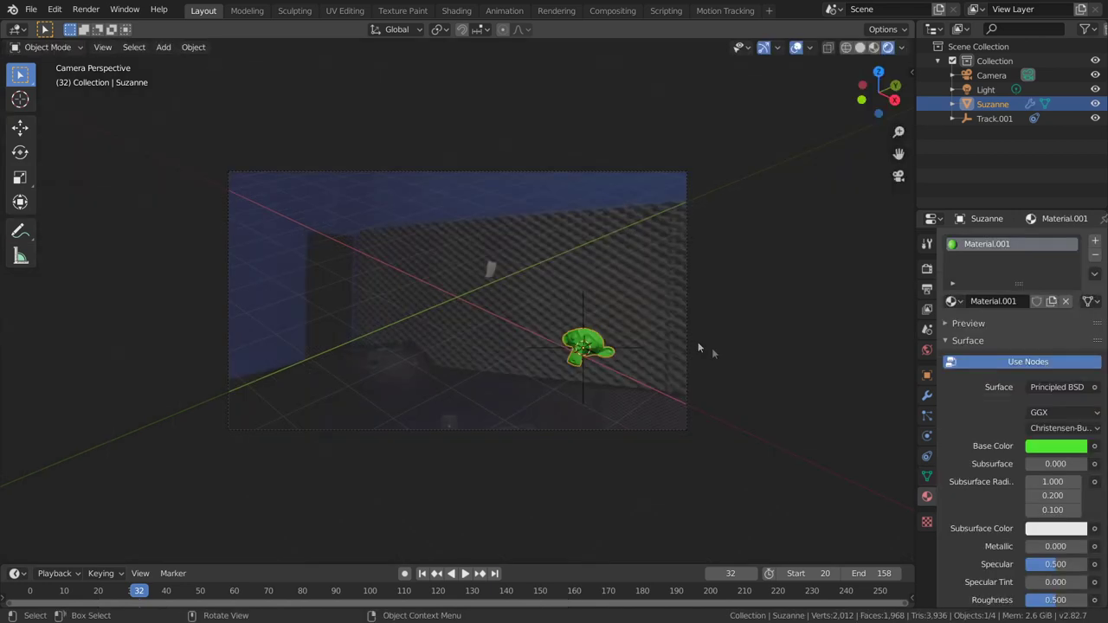
# Give Suzanne's material a blue base colour, then select the Track.001 empty.
pyautogui.click(1055, 446)
pyautogui.moveTo(1030, 285); pyautogui.dragTo(1035, 265)
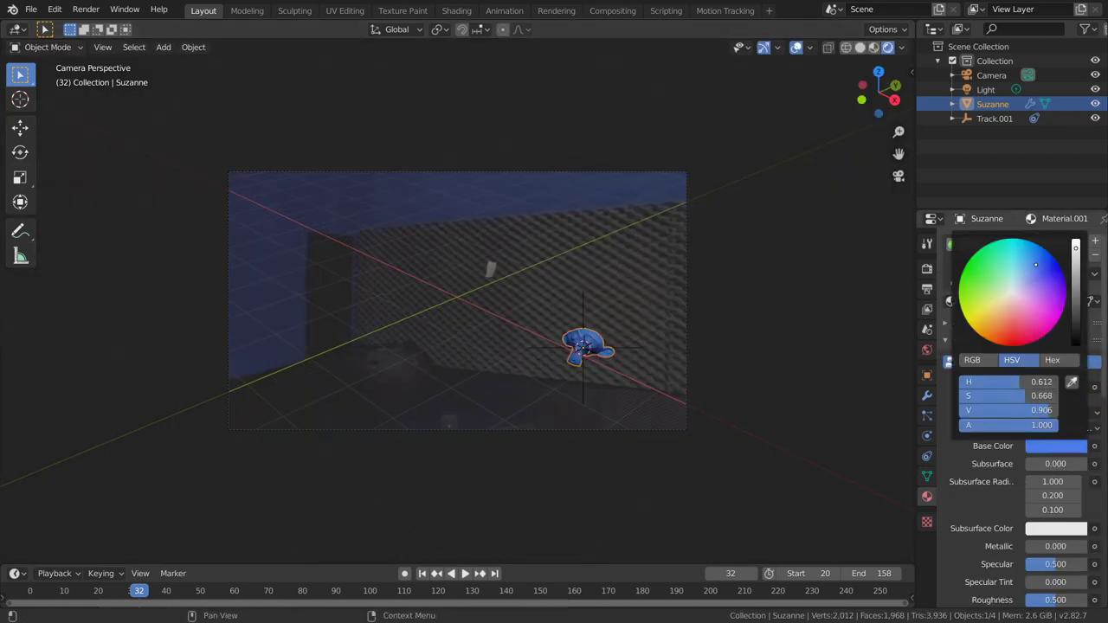
pyautogui.scroll(1, 612, 299)
pyautogui.click(1022, 118)
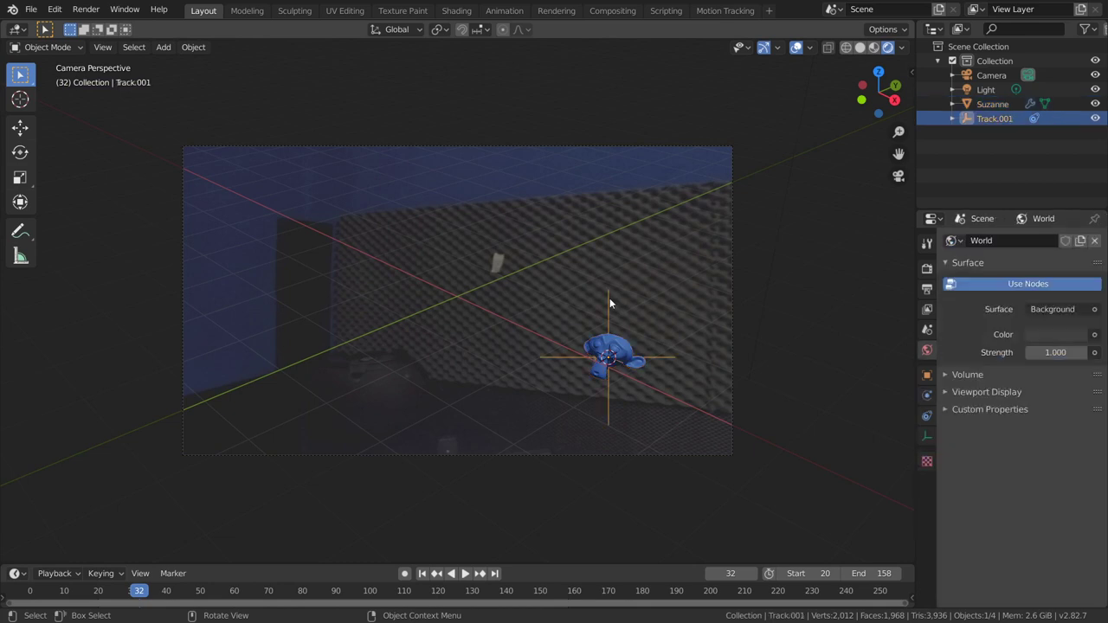
pyautogui.click(1094, 119)
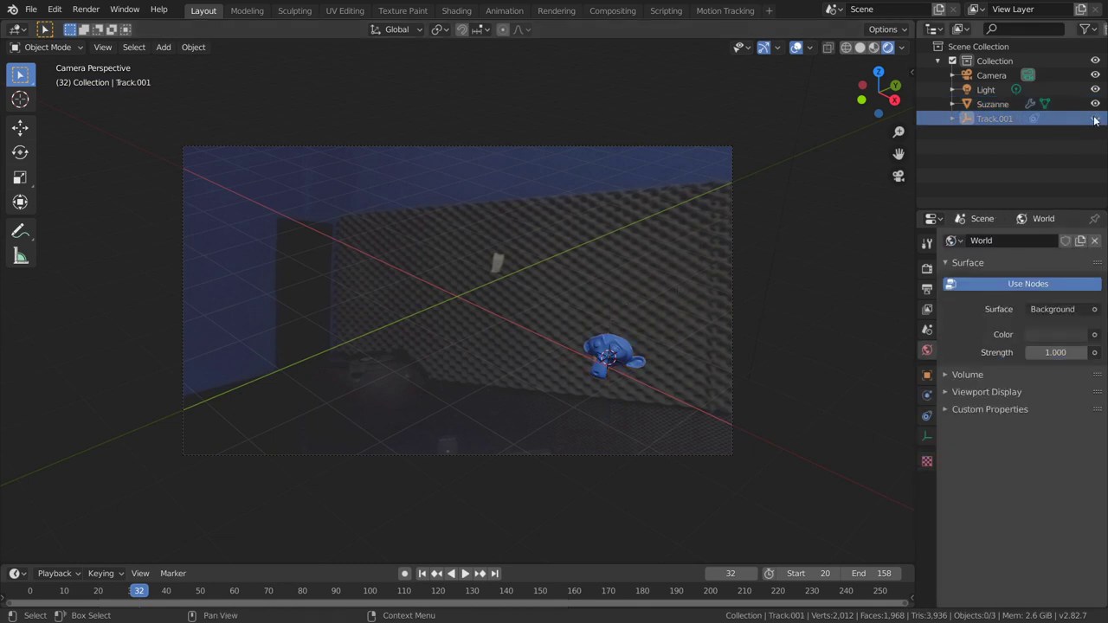
pyautogui.press('space')
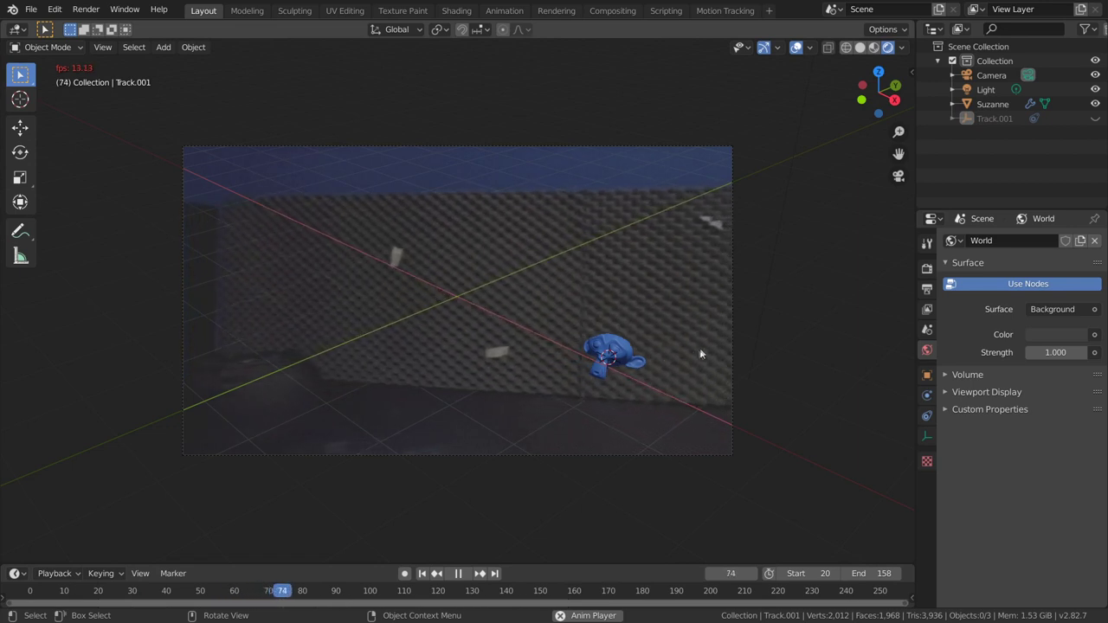
pyautogui.press('space')
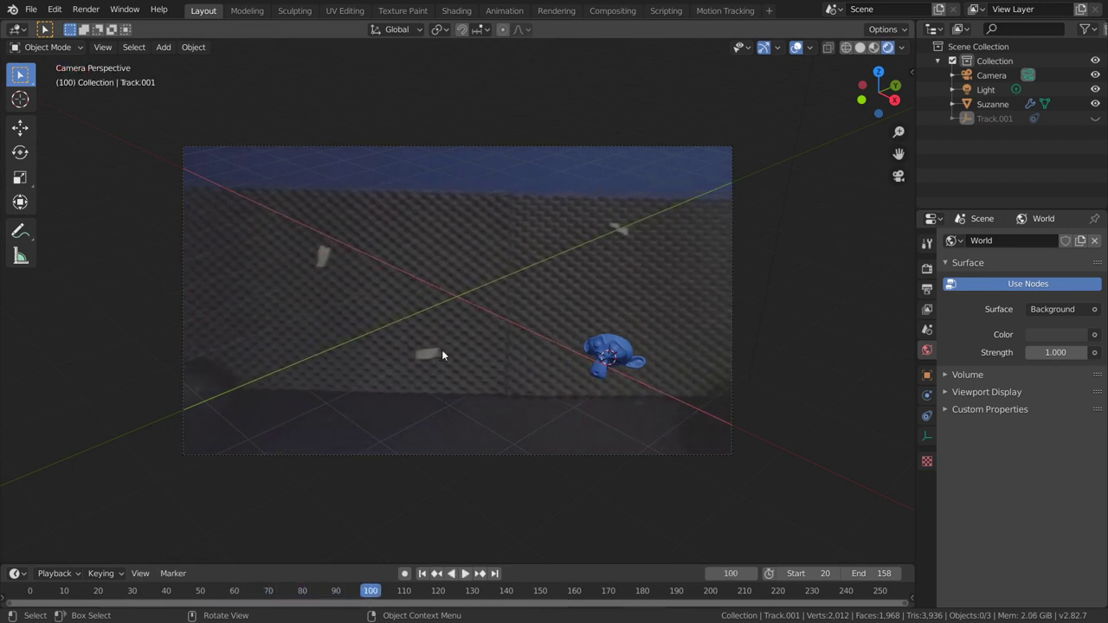
pyautogui.press('ctrl')
pyautogui.keyDown('ctrl'); pyautogui.click(442, 355); pyautogui.keyUp('ctrl')
pyautogui.moveTo(628, 348)
pyautogui.mouseDown(button='middle')
pyautogui.moveTo(586, 359)
pyautogui.moveTo(546, 348)
pyautogui.moveTo(601, 375)
pyautogui.moveTo(566, 283)
pyautogui.moveTo(482, 243)
pyautogui.mouseUp(button='middle')
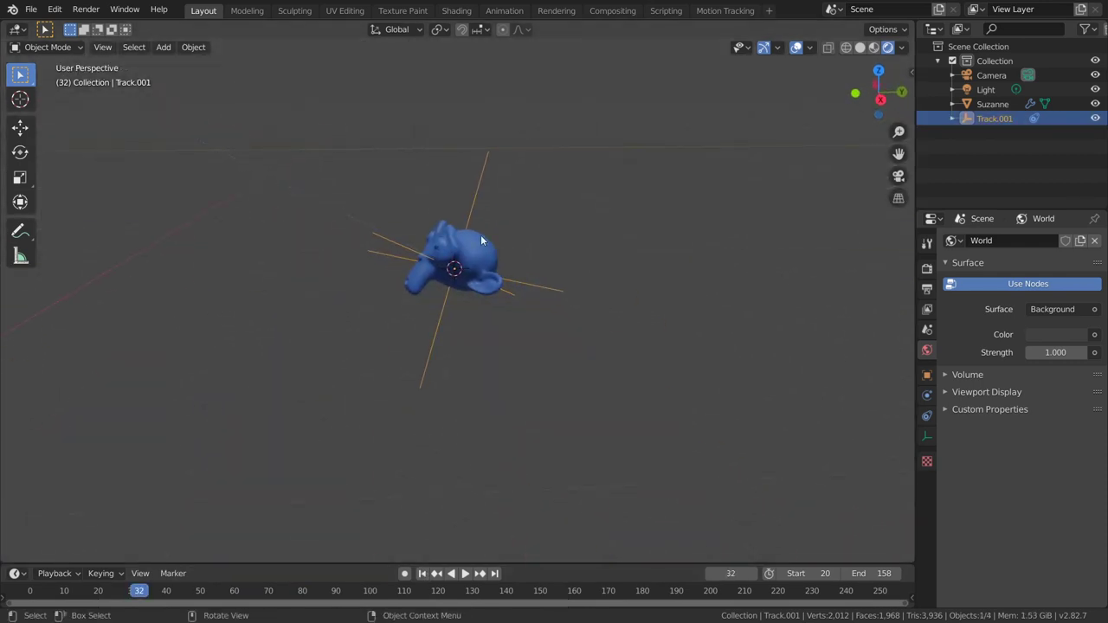
pyautogui.press('space')
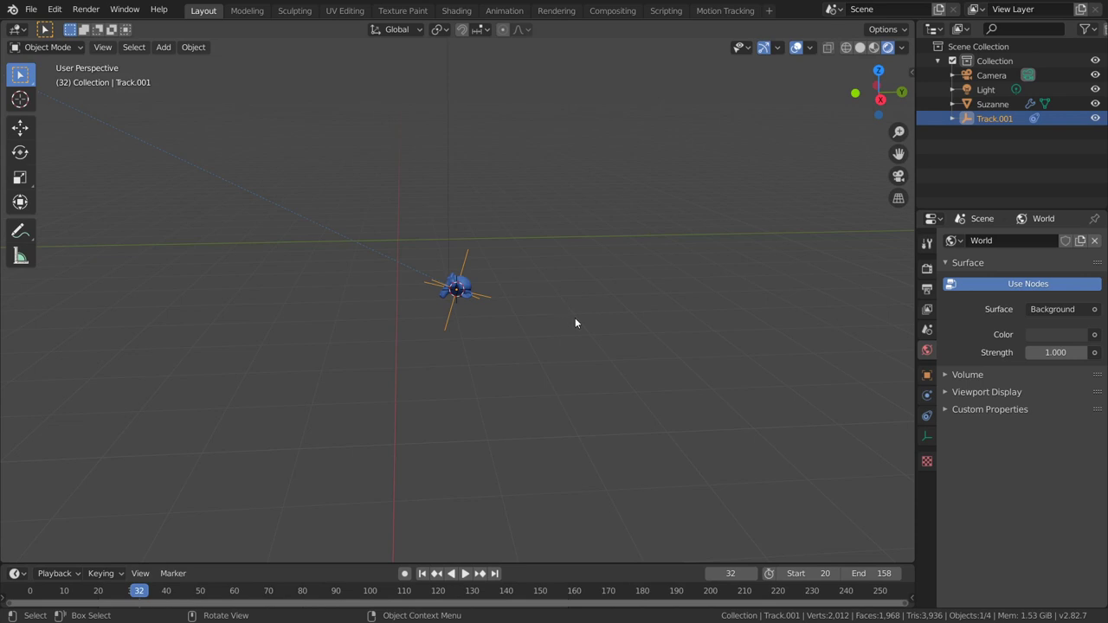
pyautogui.press('space')
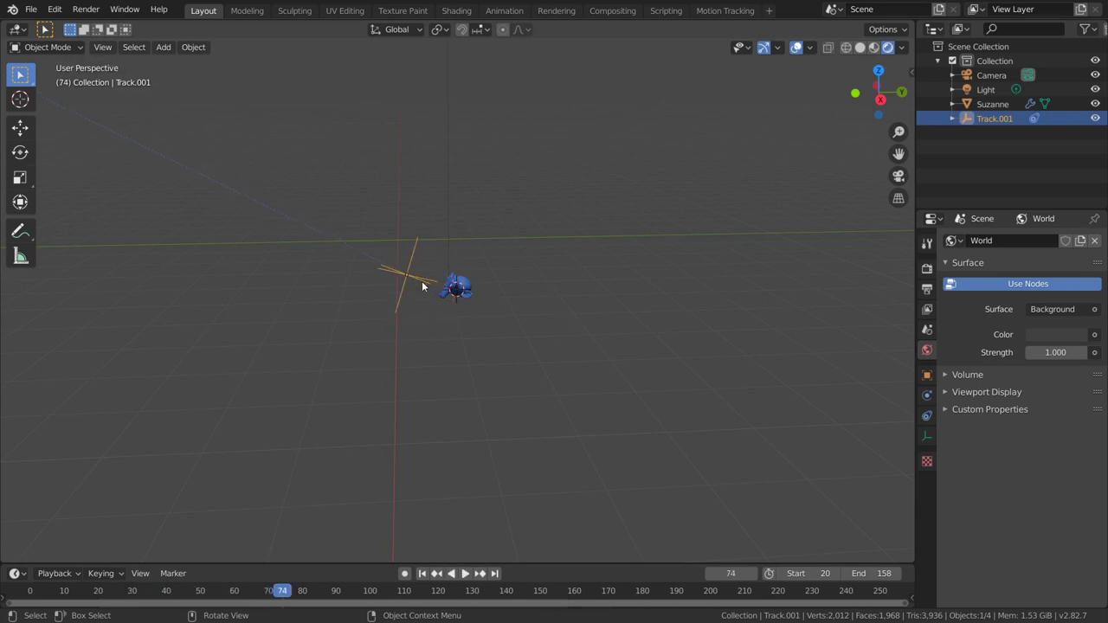
pyautogui.hotkey('ctrl', 'z')
pyautogui.moveTo(421, 281); pyautogui.dragTo(508, 349, button='middle')
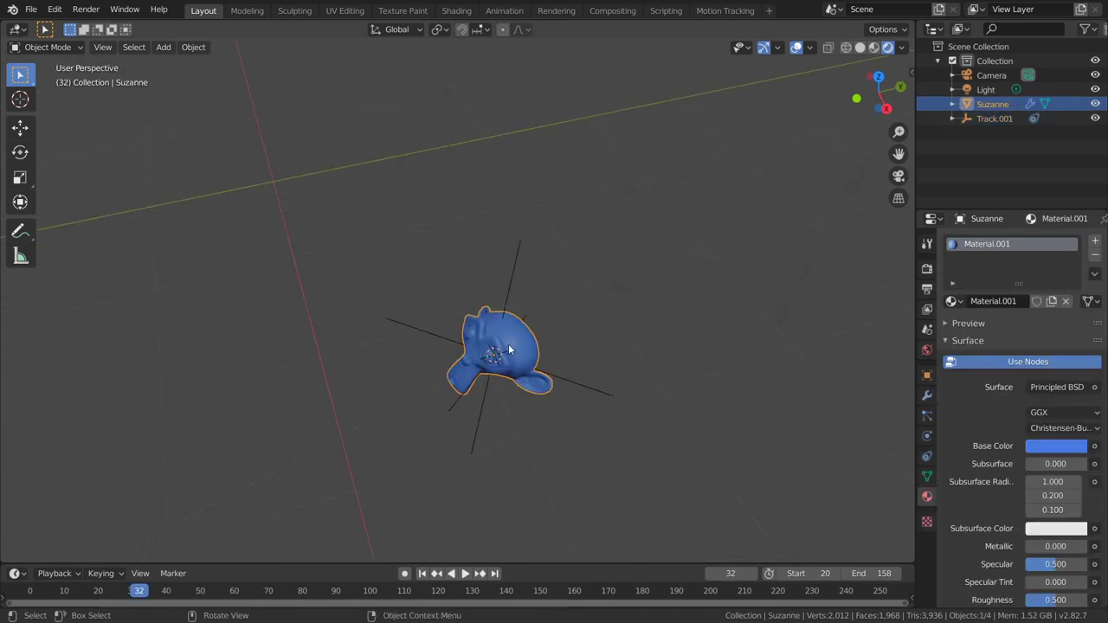
# Parent Suzanne to the Track.001 empty with Ctrl+P > Object.
pyautogui.keyDown('shift'); pyautogui.click(515, 276); pyautogui.keyUp('shift')
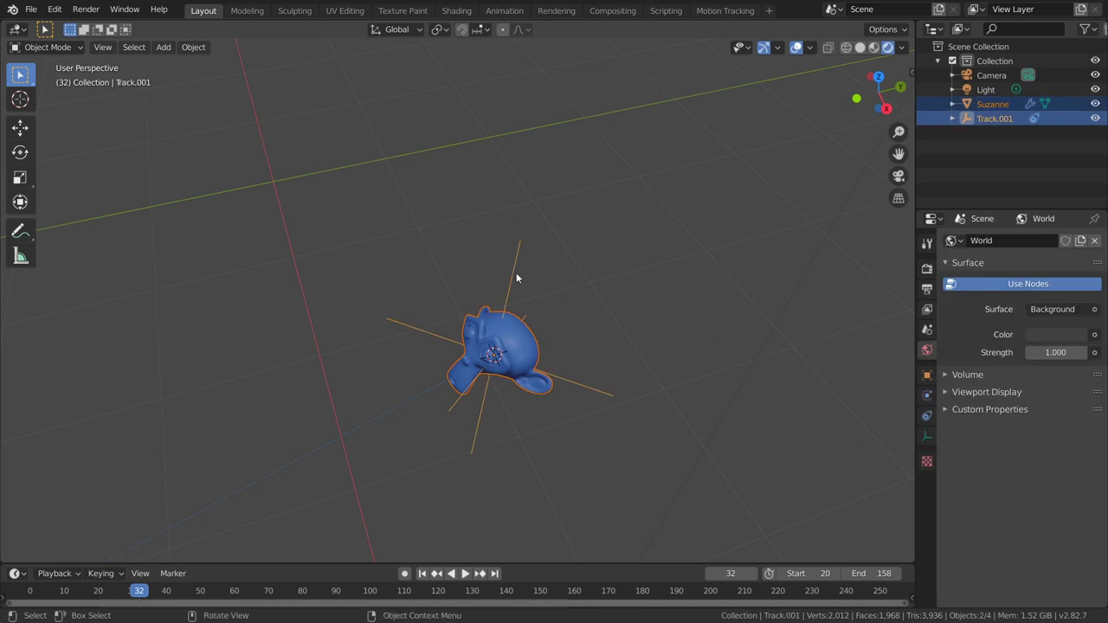
pyautogui.hotkey('ctrl', 'p')
pyautogui.click(515, 272)
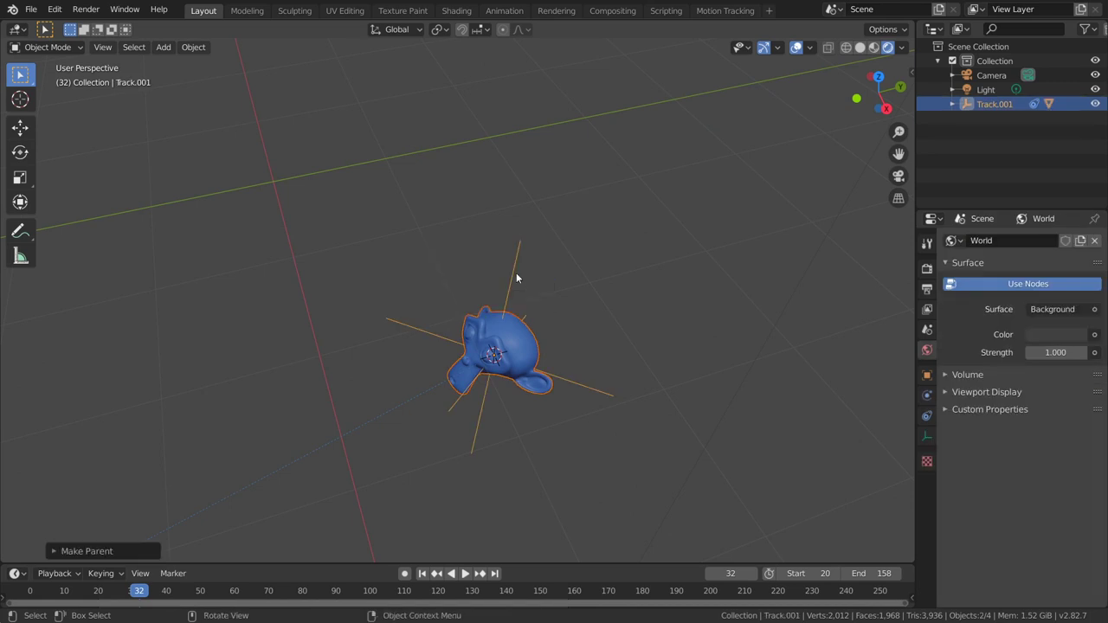
# Play the animation in camera view with Track.001 hidden, stopping at frame 67.
pyautogui.scroll(-5, 516, 273)
pyautogui.moveTo(517, 278)
pyautogui.mouseDown(button='middle')
pyautogui.moveTo(579, 315)
pyautogui.moveTo(496, 315)
pyautogui.mouseUp(button='middle')
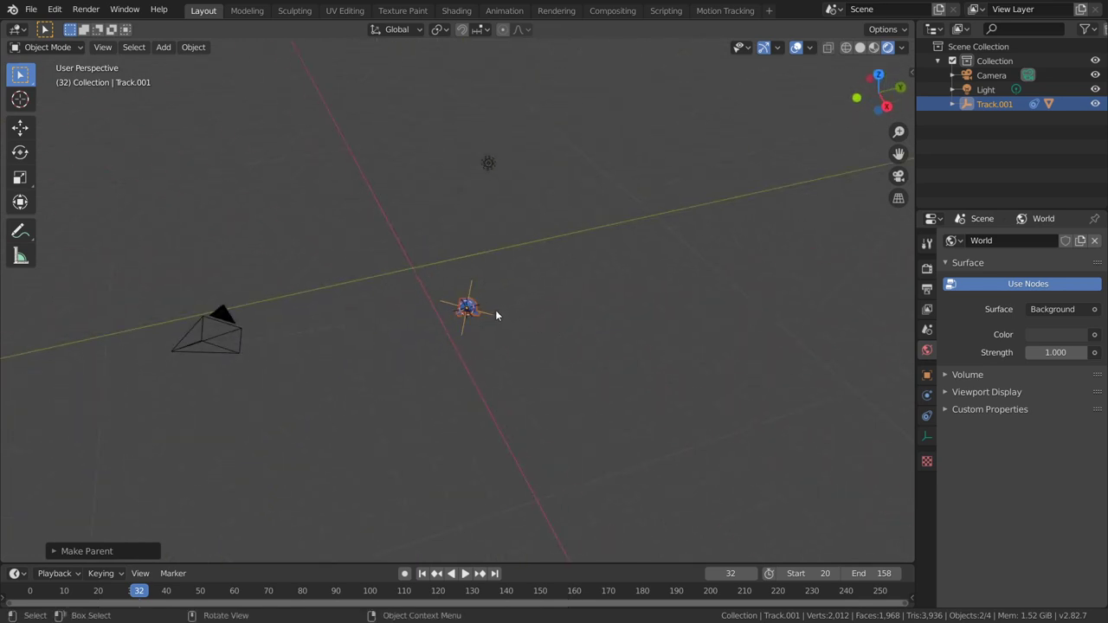
pyautogui.press('space')
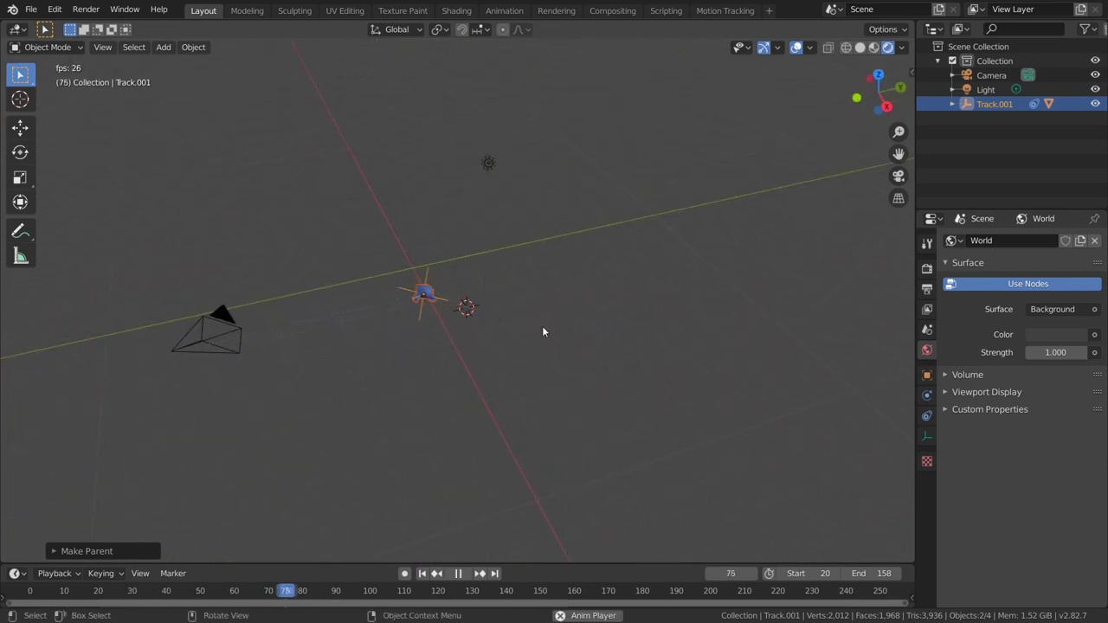
pyautogui.press('h')
pyautogui.press('KP_0')
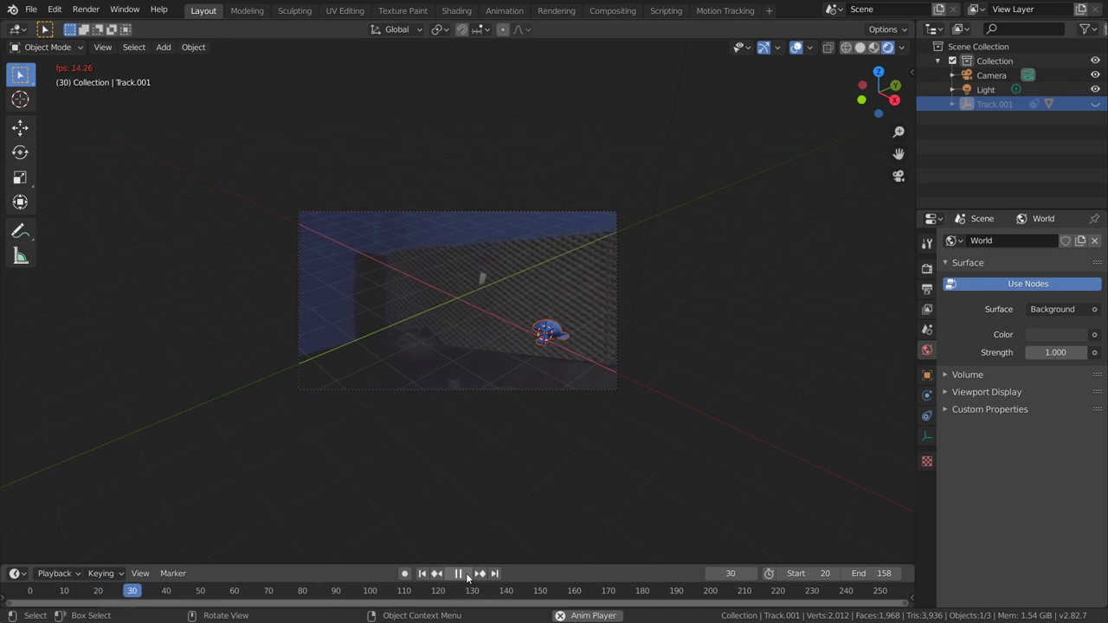
pyautogui.scroll(2, 554, 431)
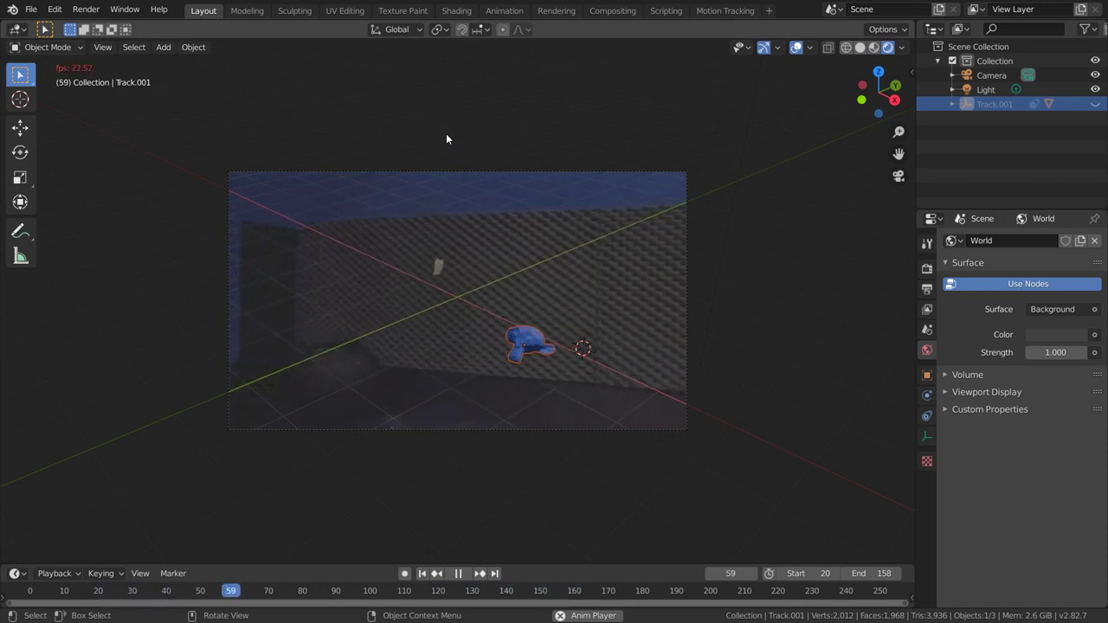
pyautogui.press('space')
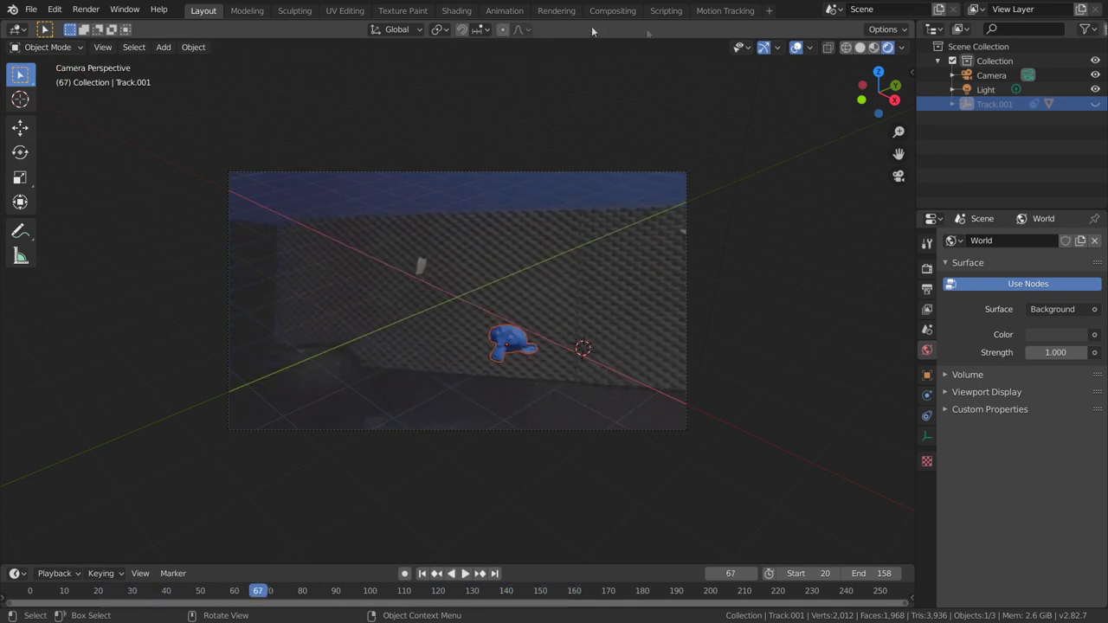
# Switch to the Motion Tracking workspace and centre the Track.001 marker in the Clip Editor.
pyautogui.click(740, 11)
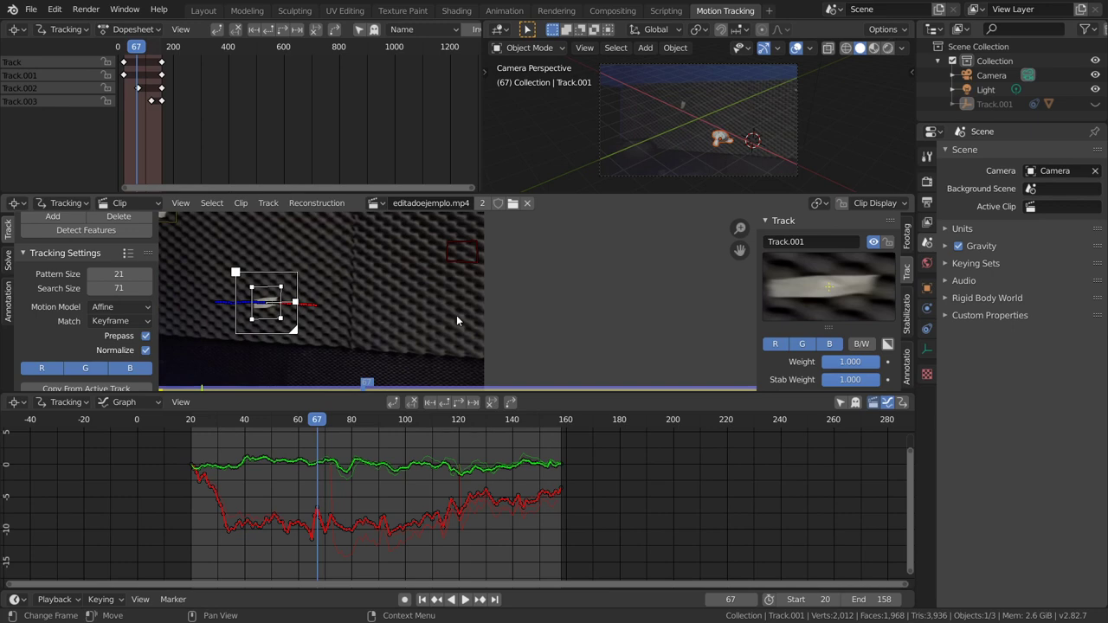
pyautogui.scroll(3, 369, 318)
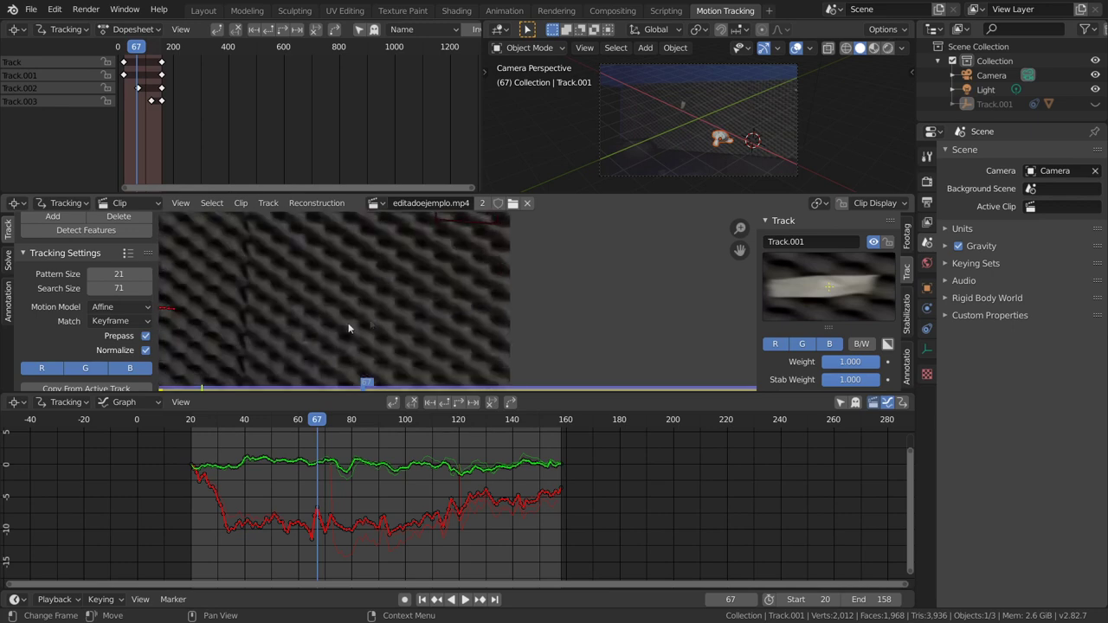
pyautogui.moveTo(486, 287); pyautogui.dragTo(655, 305, button='middle')
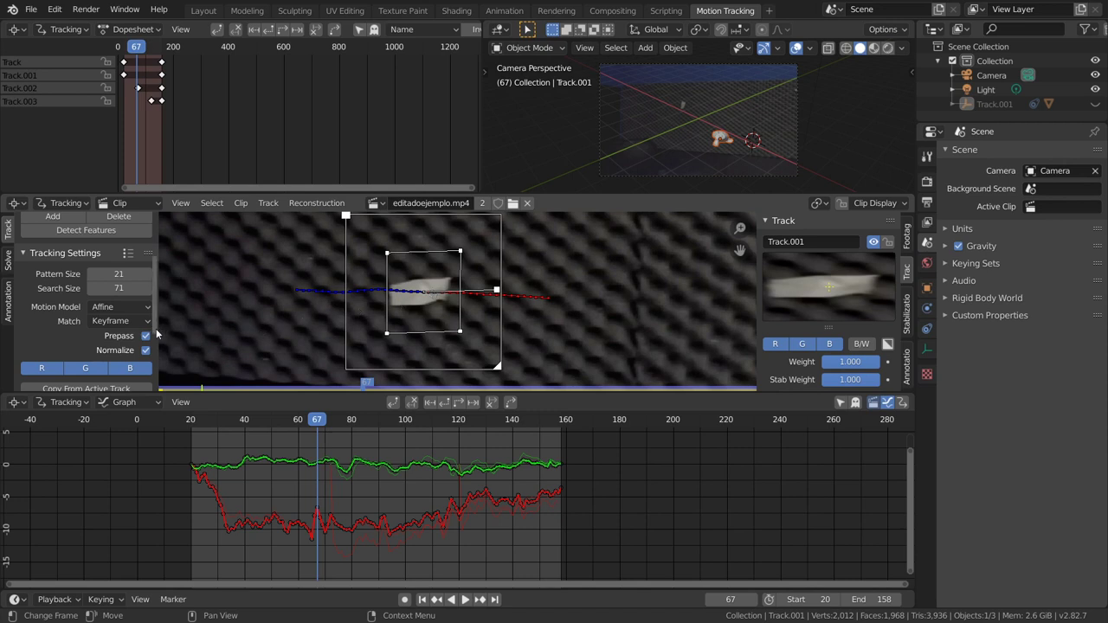
# Check the track's Motion Model choices, then go back to the Layout workspace.
pyautogui.click(116, 310)
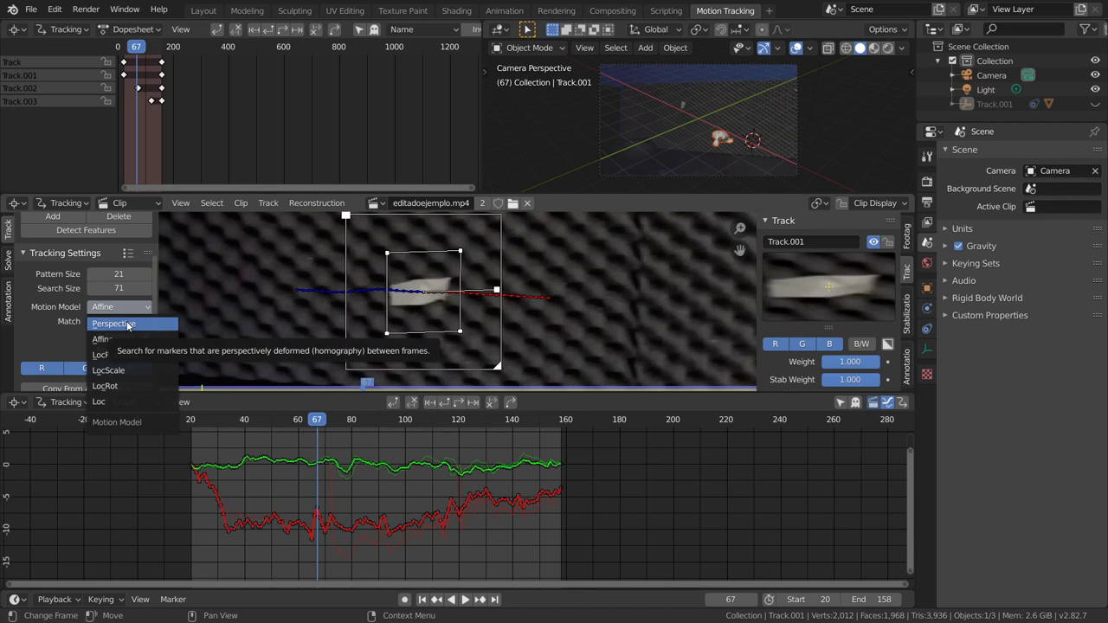
pyautogui.scroll(-2, 491, 324)
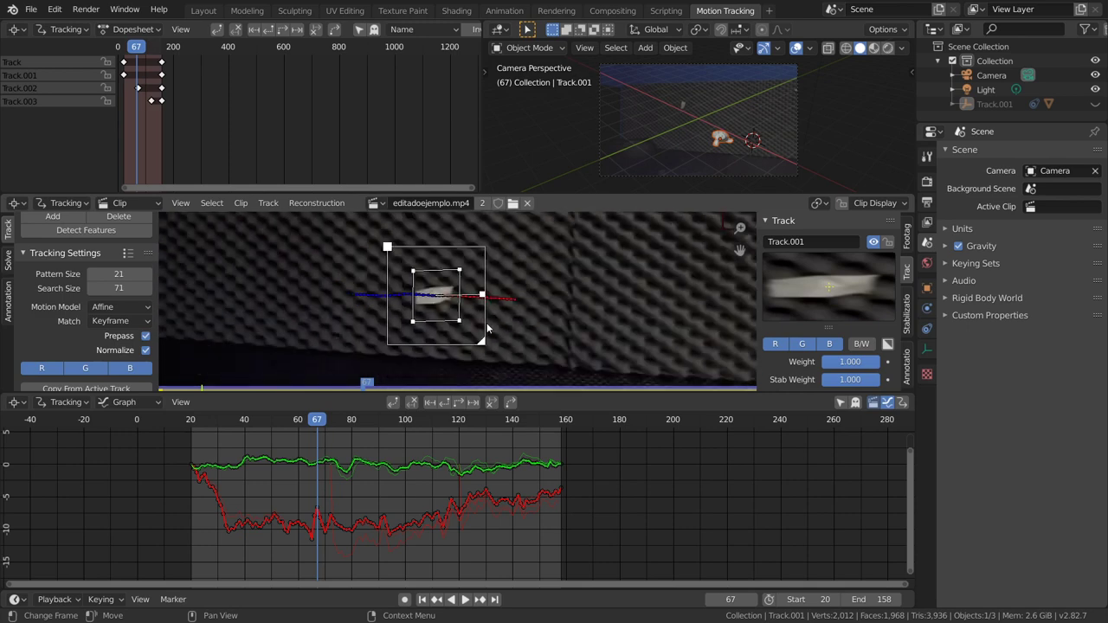
pyautogui.scroll(-1, 490, 324)
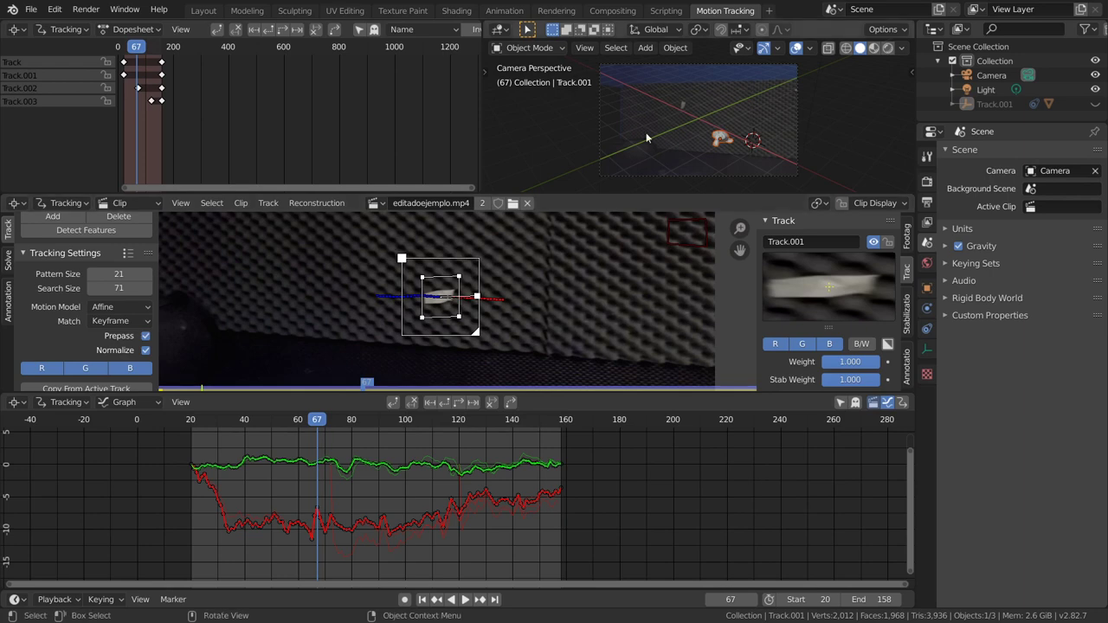
pyautogui.click(245, 11)
pyautogui.click(204, 10)
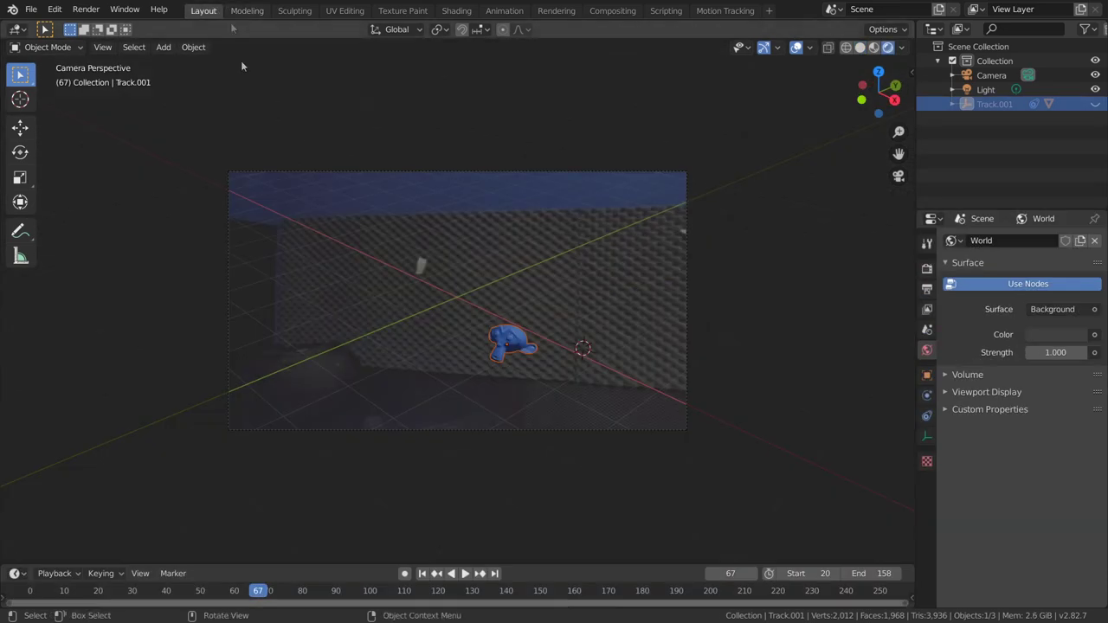
# Switch to Solid shading, orbit out of camera view, and play the animation until frame 143.
pyautogui.scroll(1, 768, 71)
pyautogui.click(859, 47)
pyautogui.moveTo(700, 220)
pyautogui.mouseDown(button='middle')
pyautogui.moveTo(673, 220)
pyautogui.moveTo(676, 320)
pyautogui.mouseUp(button='middle')
pyautogui.press('space')
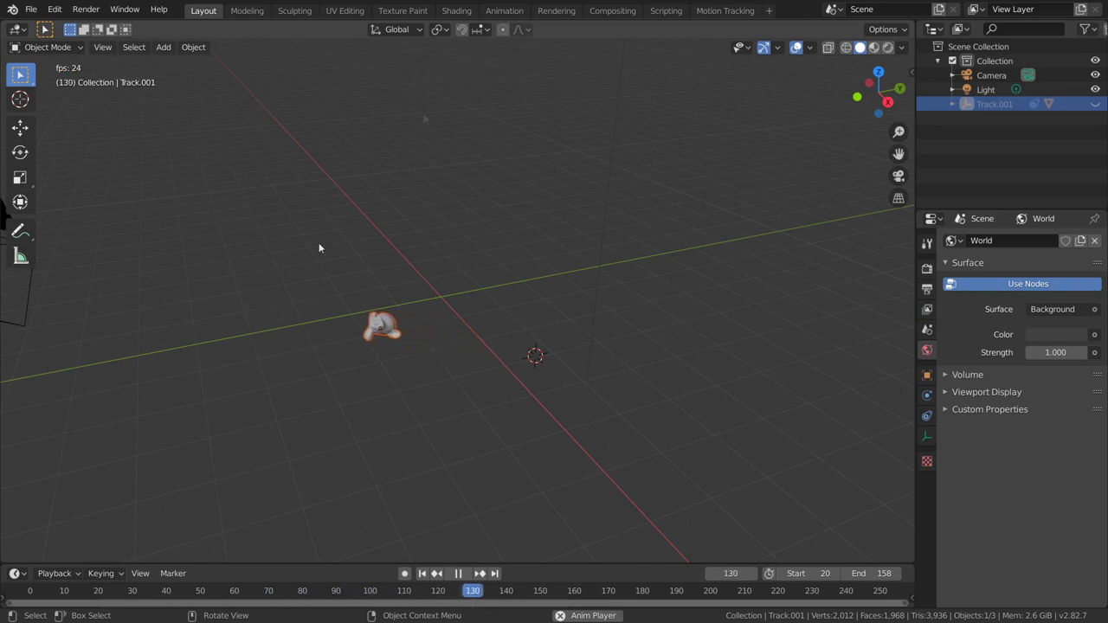
pyautogui.press('space')
pyautogui.scroll(-2, 447, 355)
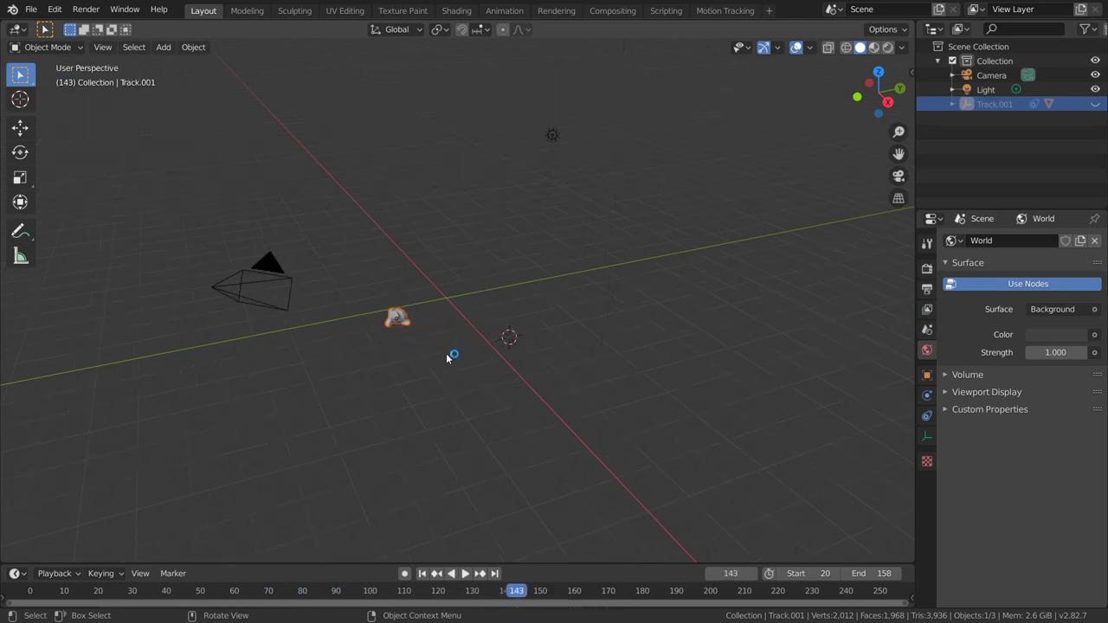